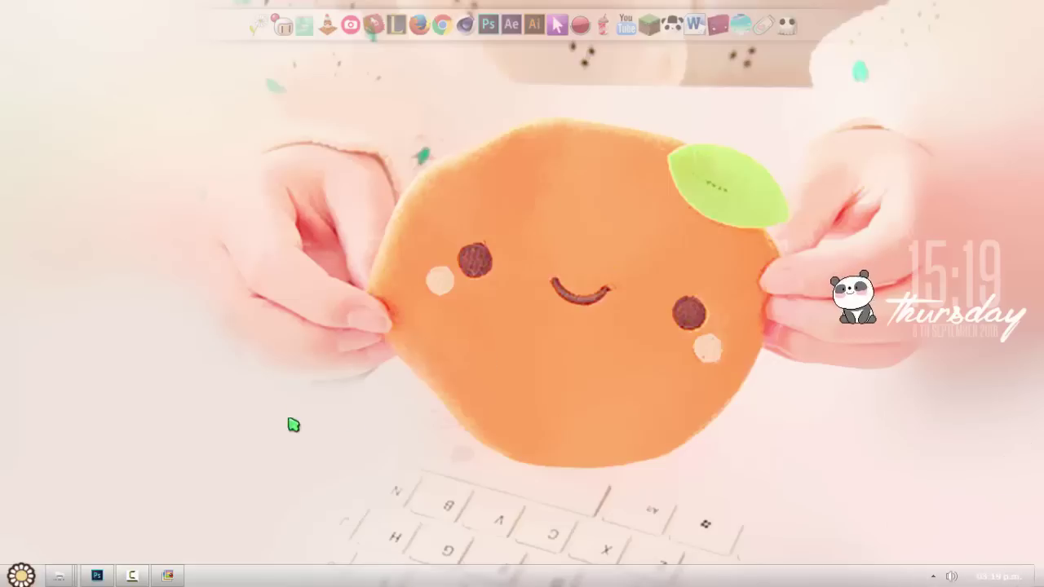
# - Look through the Mirai Nikki Pack folder and view latest.png in the image viewer, then close the viewer
pyautogui.moveTo(62, 576)
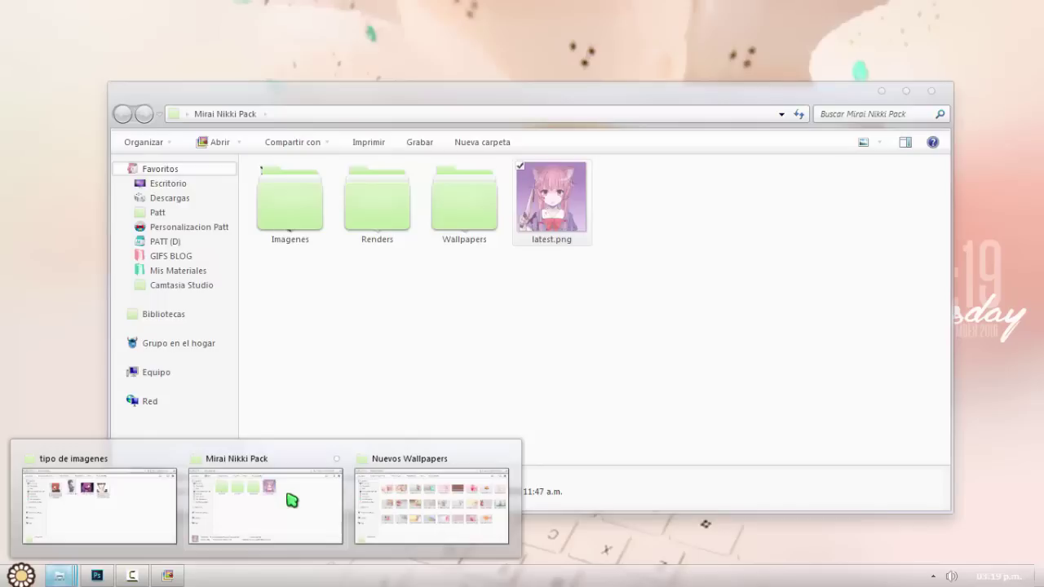
pyautogui.click(292, 498)
pyautogui.click(647, 322)
pyautogui.click(881, 91)
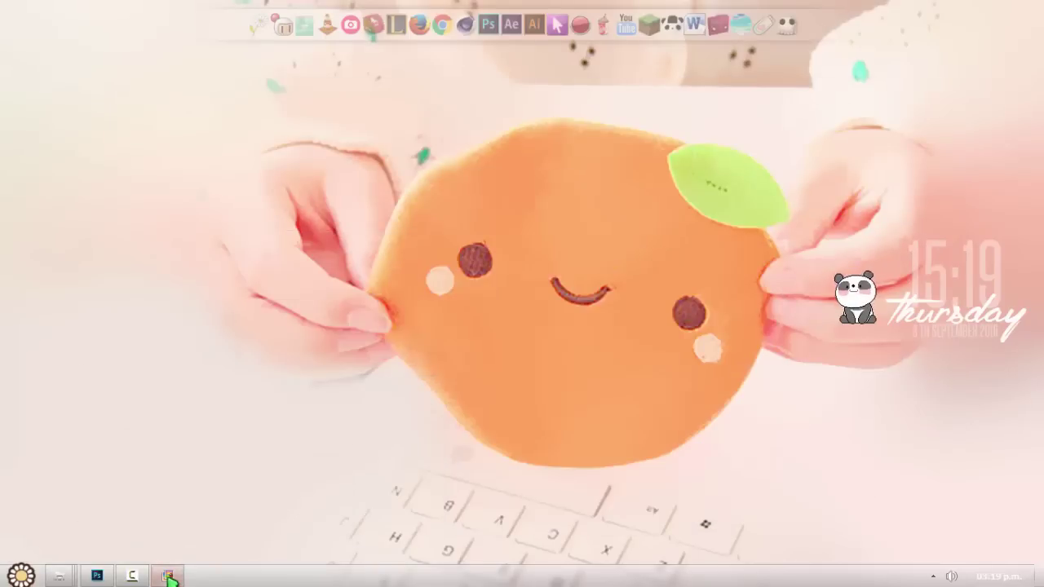
pyautogui.click(167, 576)
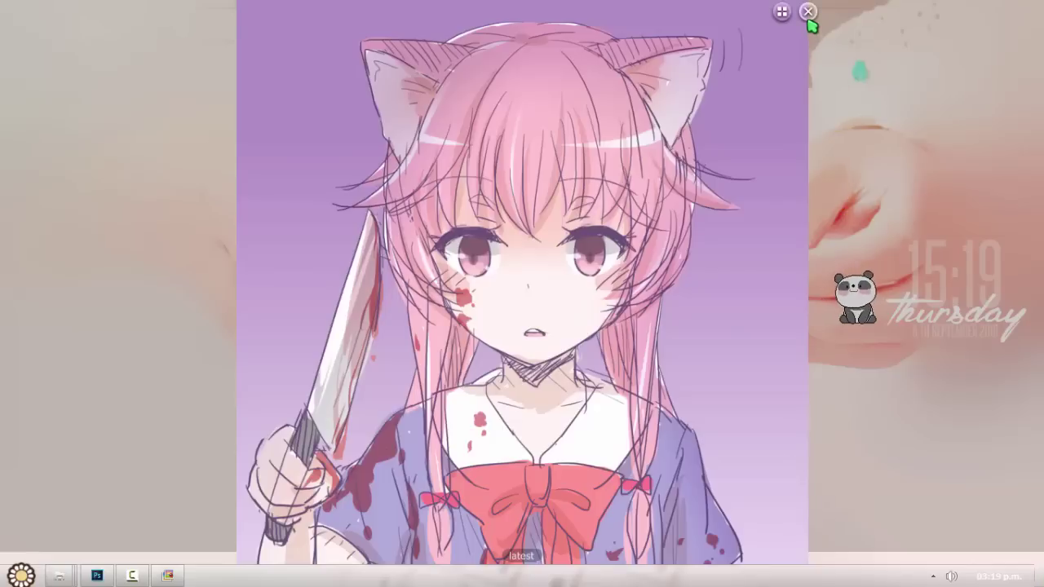
pyautogui.click(809, 15)
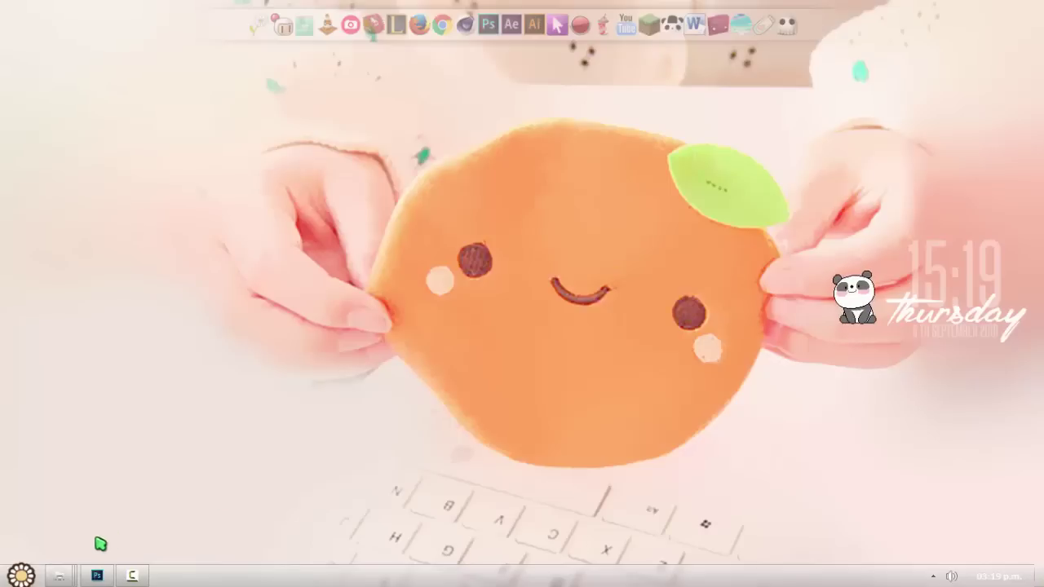
# - Switch to Photoshop and check the file details of latest.png in the Mirai Nikki Pack folder
pyautogui.click(98, 577)
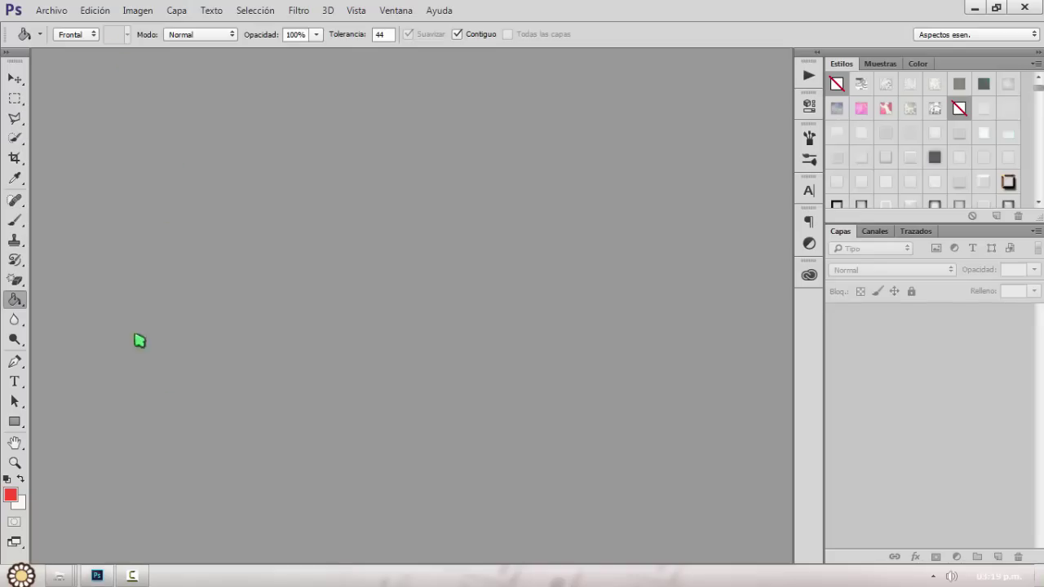
pyautogui.moveTo(59, 576)
pyautogui.click(368, 525)
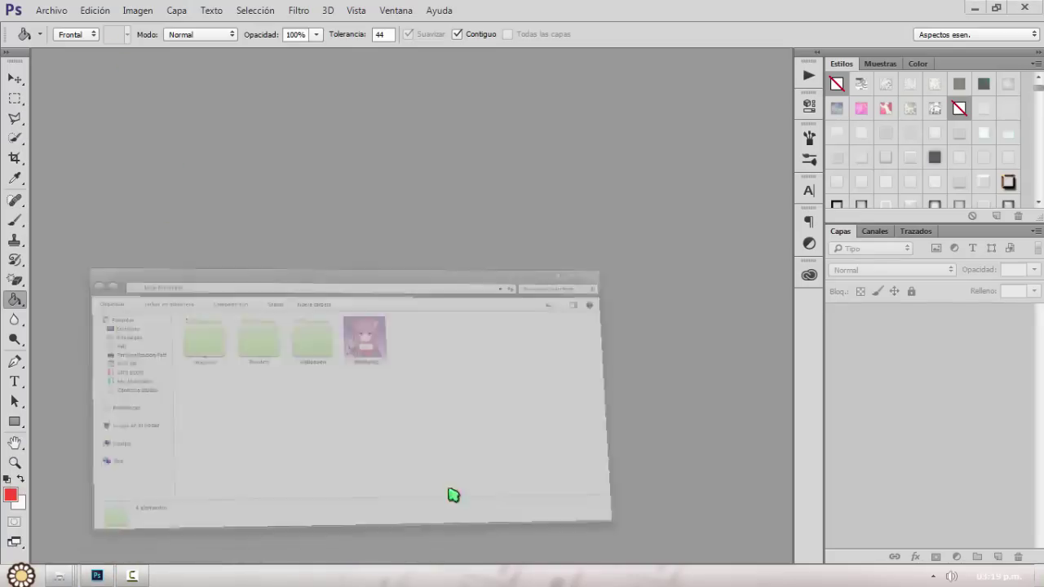
pyautogui.click(562, 189)
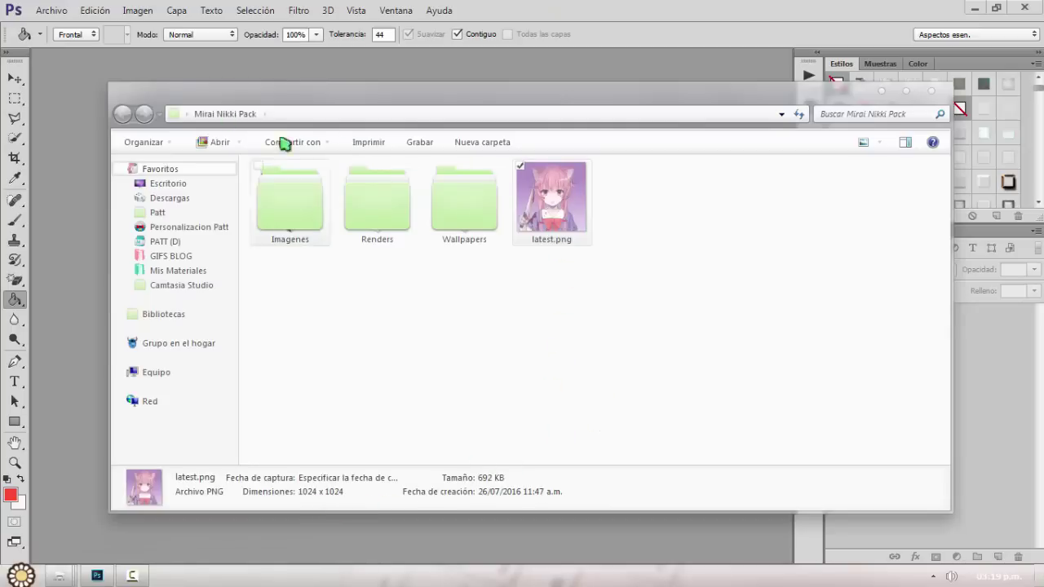
pyautogui.click(584, 36)
# - Create a new 1366 x 768 px document at 72 pixels per inch, in RGB colour with transparent background contents
pyautogui.click(66, 11)
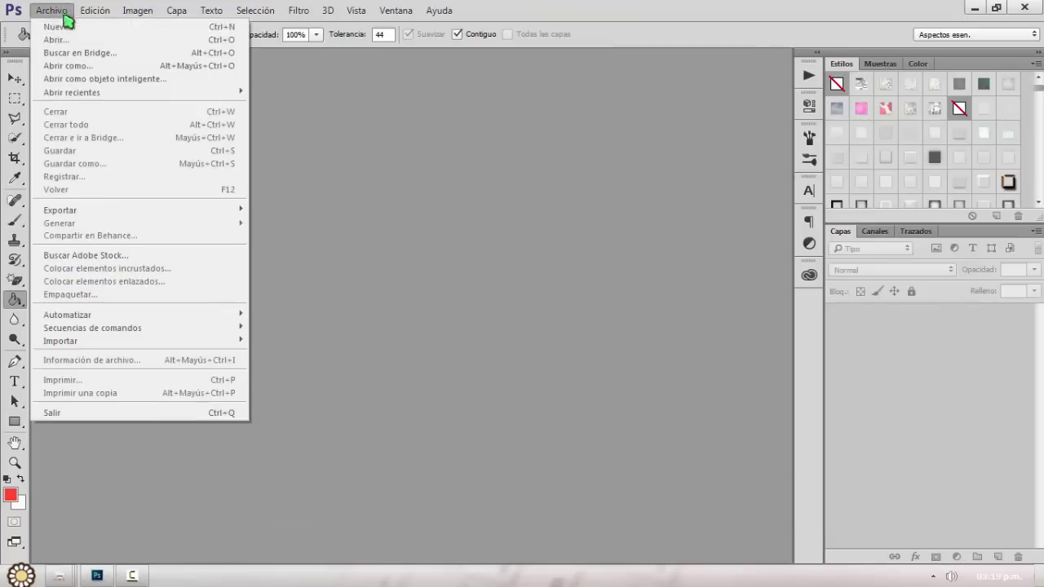
pyautogui.click(71, 36)
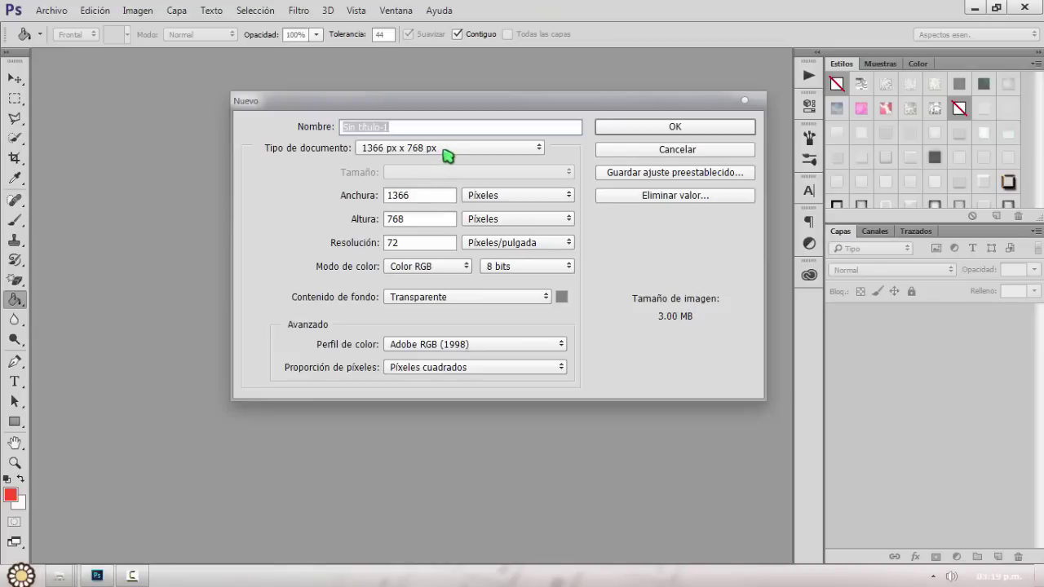
pyautogui.click(448, 148)
pyautogui.click(448, 147)
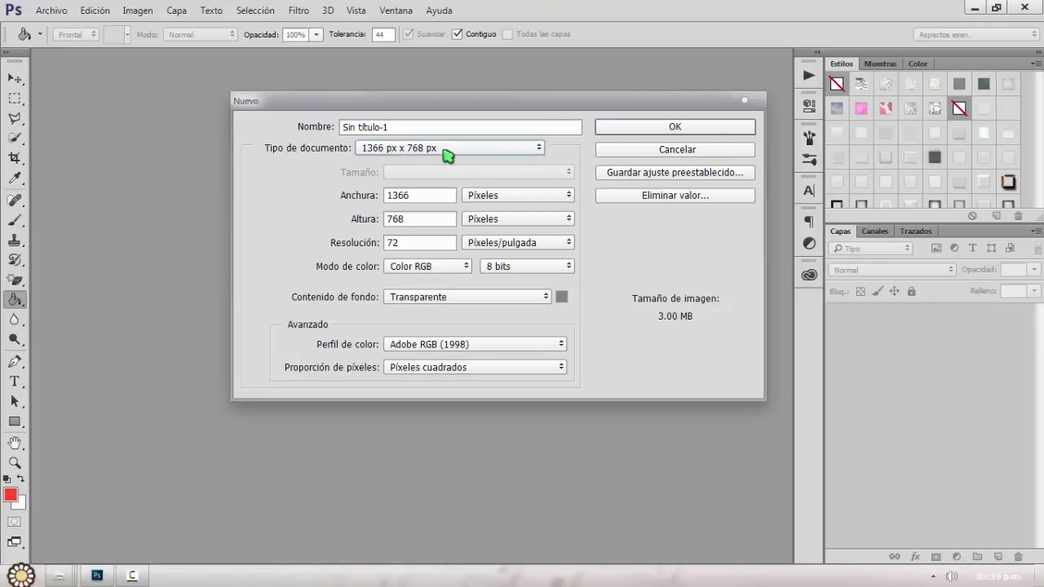
pyautogui.click(417, 195)
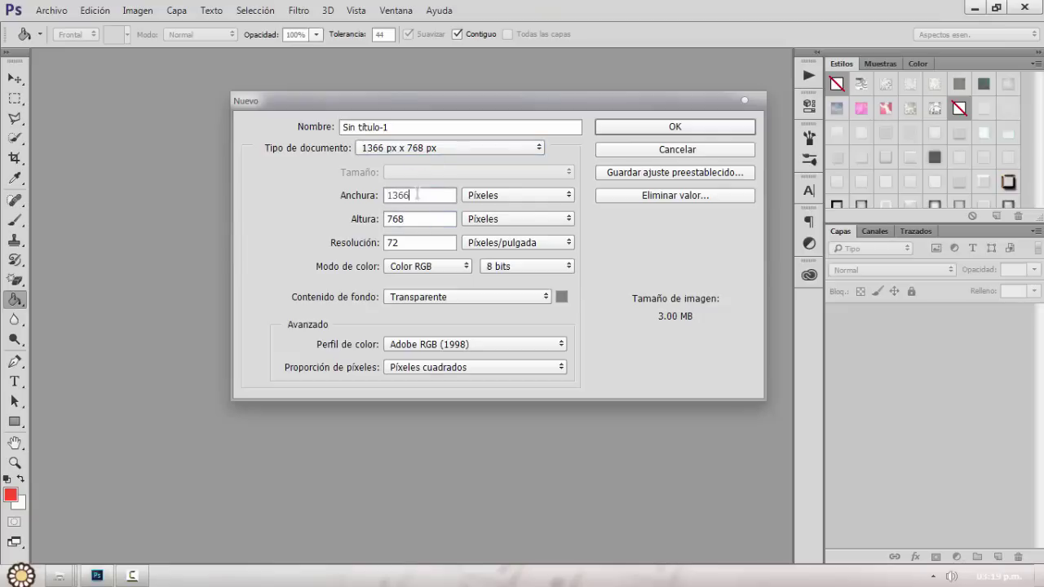
pyautogui.click(420, 195)
pyautogui.click(697, 129)
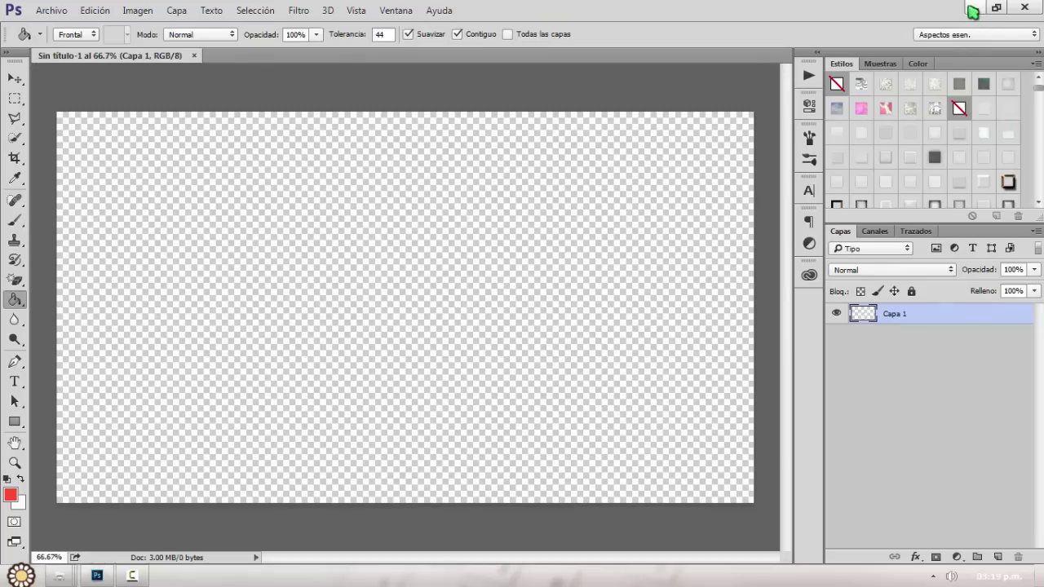
# - Clear the open windows from the desktop and check the monitor's screen resolution settings
pyautogui.click(972, 10)
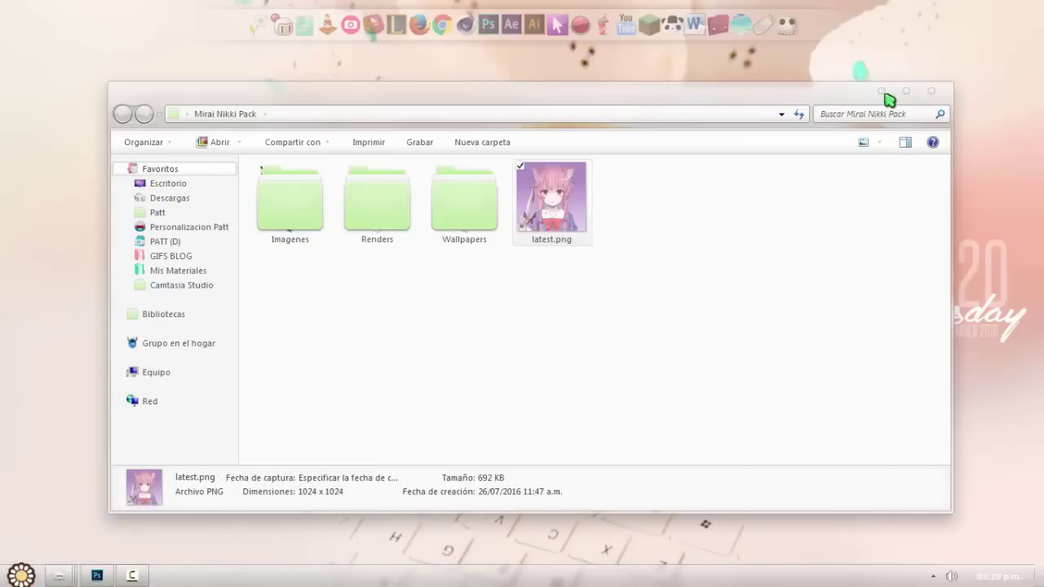
pyautogui.click(887, 98)
pyautogui.rightClick(532, 198)
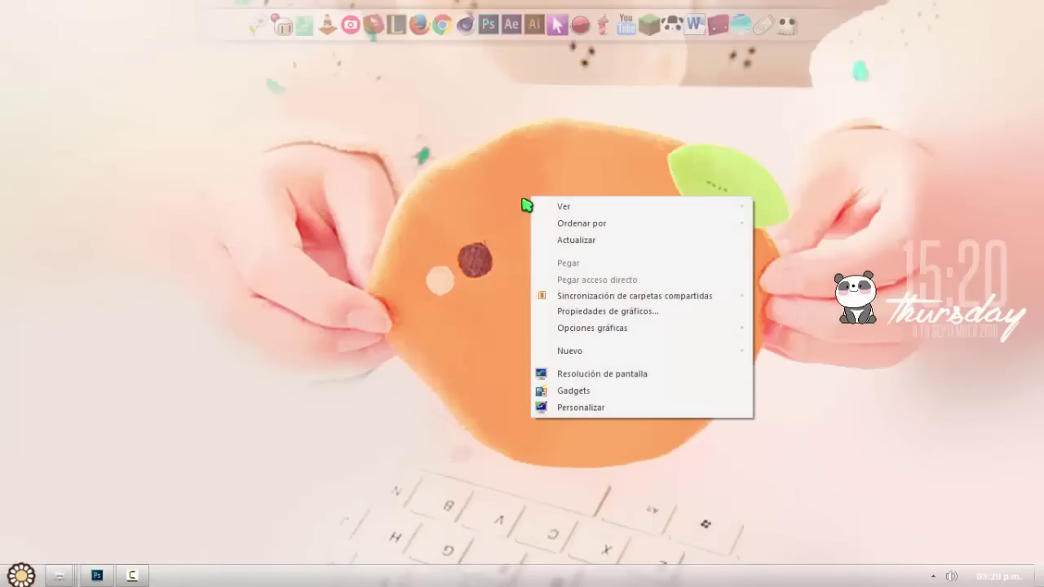
pyautogui.click(644, 378)
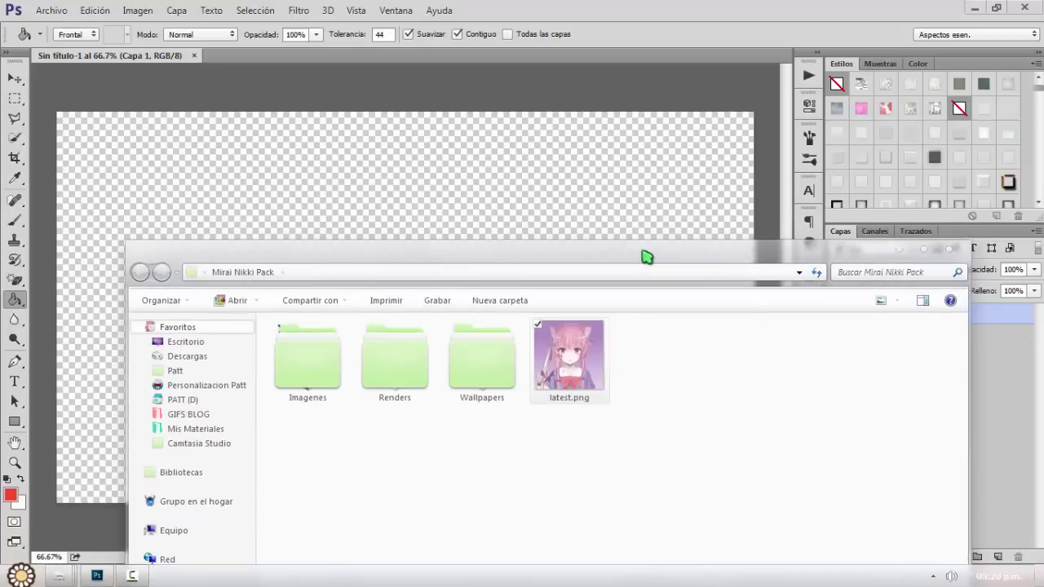
# - Place latest.png from the Mirai Nikki Pack folder into the blank document and align it with the canvas's upper edge
pyautogui.moveTo(648, 256); pyautogui.dragTo(609, 356)
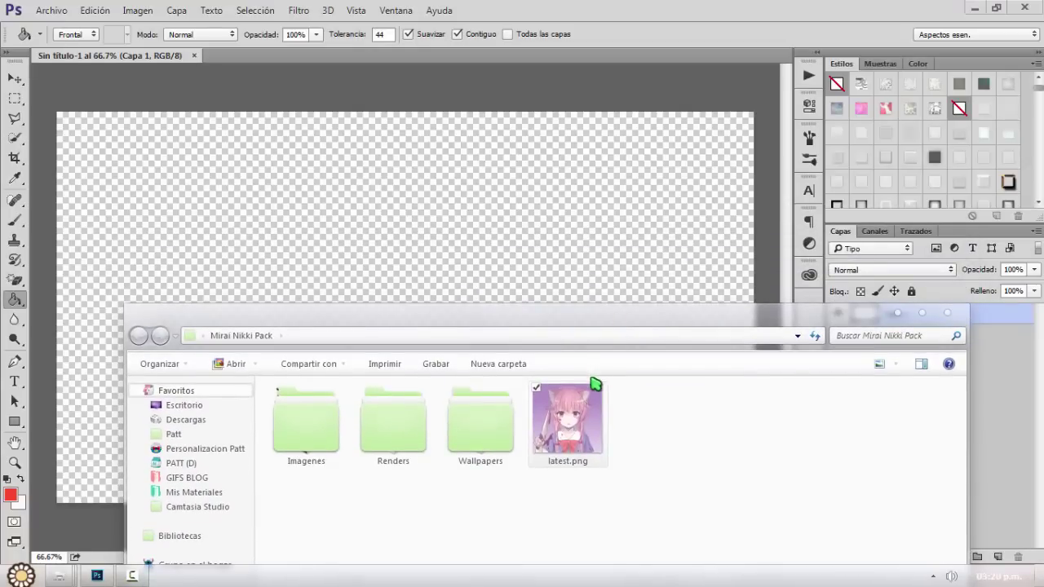
pyautogui.moveTo(583, 429); pyautogui.dragTo(489, 220)
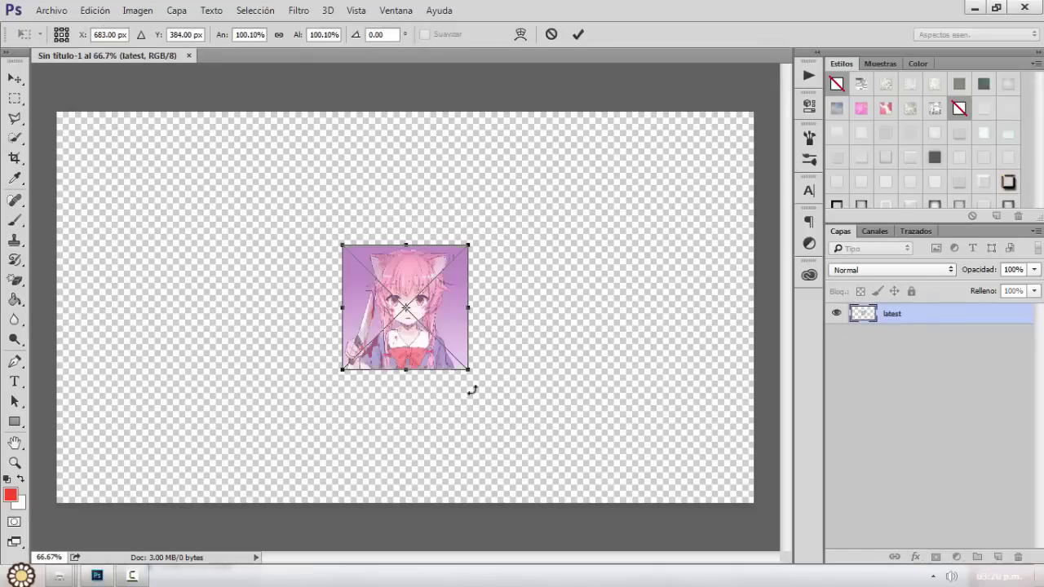
pyautogui.moveTo(454, 320); pyautogui.dragTo(427, 194)
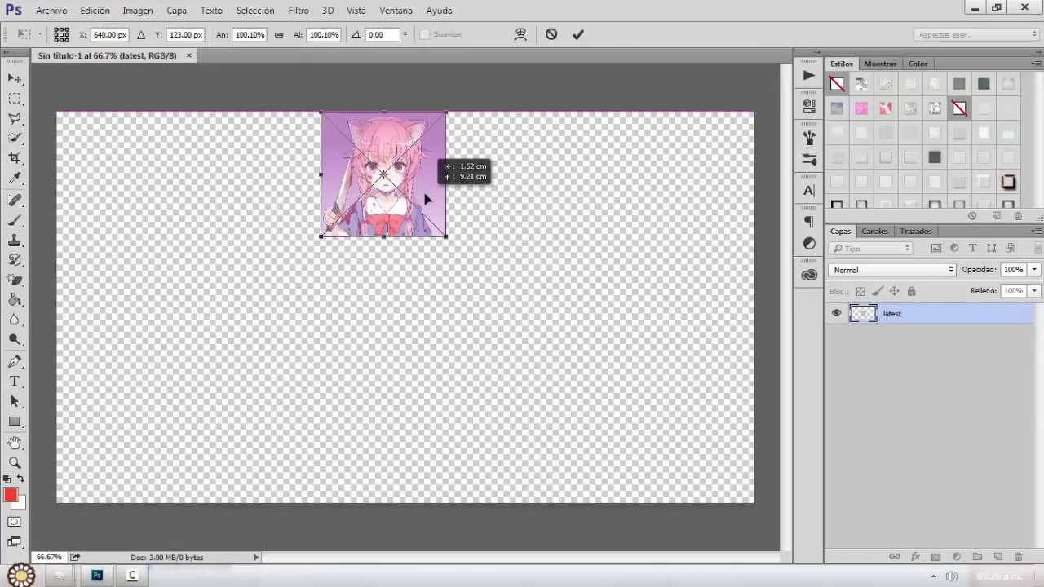
# - Scale the placed image to about 313% so it fills the canvas height, and shift it slightly to the left
pyautogui.moveTo(444, 241); pyautogui.dragTo(711, 505)
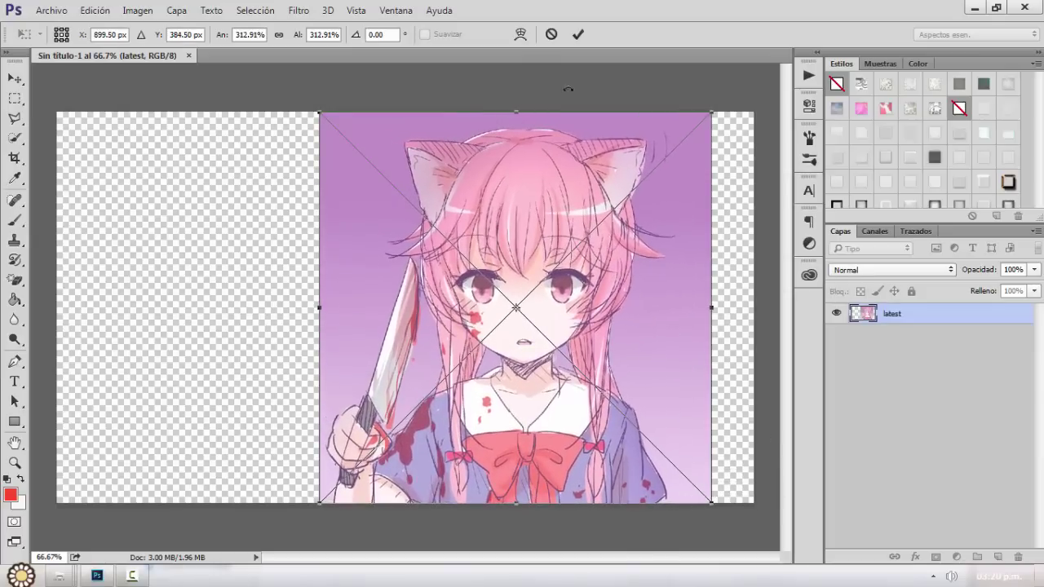
pyautogui.press('g')
pyautogui.click(578, 34)
pyautogui.click(15, 78)
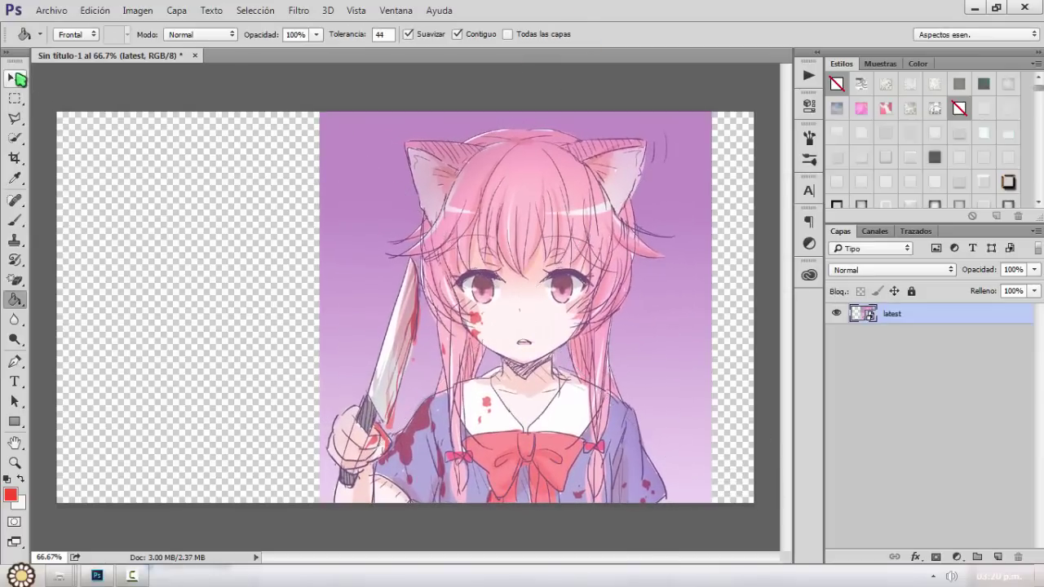
pyautogui.moveTo(530, 267); pyautogui.dragTo(513, 269)
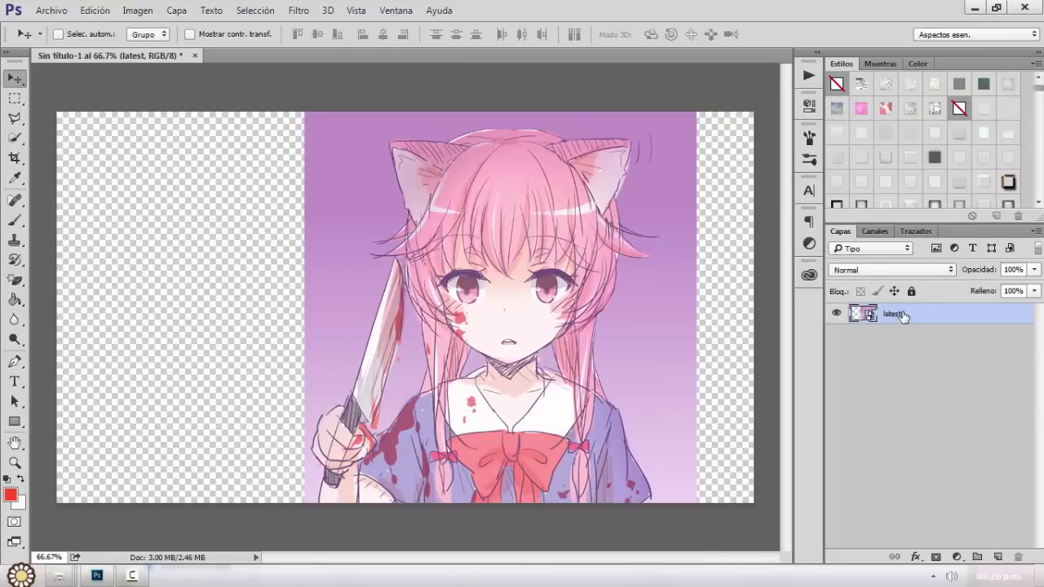
# - Copy a thin strip along the image's right edge to a new layer and stretch it to the canvas's right edge
pyautogui.click(15, 100)
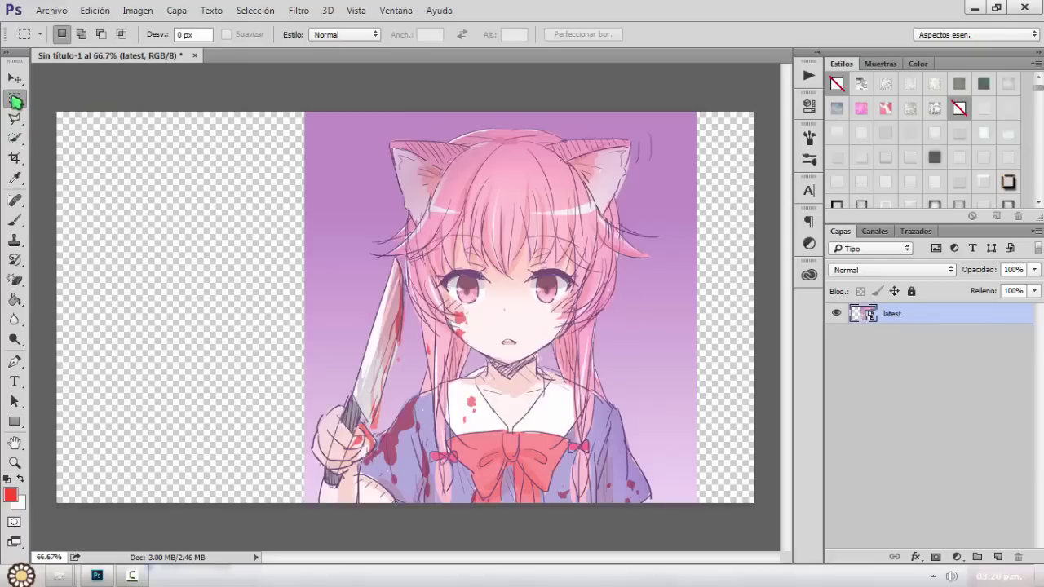
pyautogui.moveTo(689, 107); pyautogui.dragTo(706, 529)
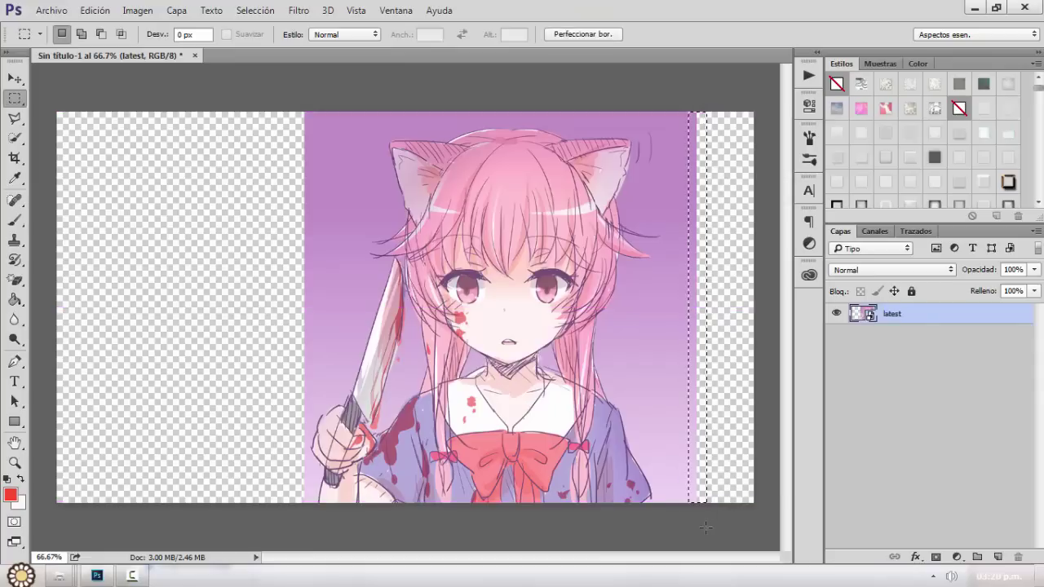
pyautogui.rightClick(694, 384)
pyautogui.click(779, 164)
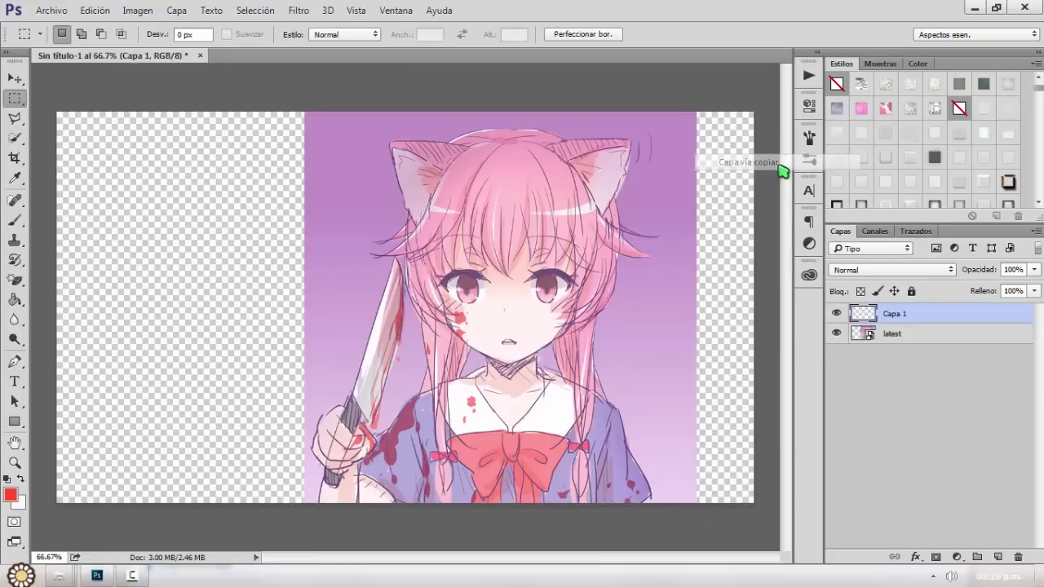
pyautogui.hotkey('ctrl', 't')
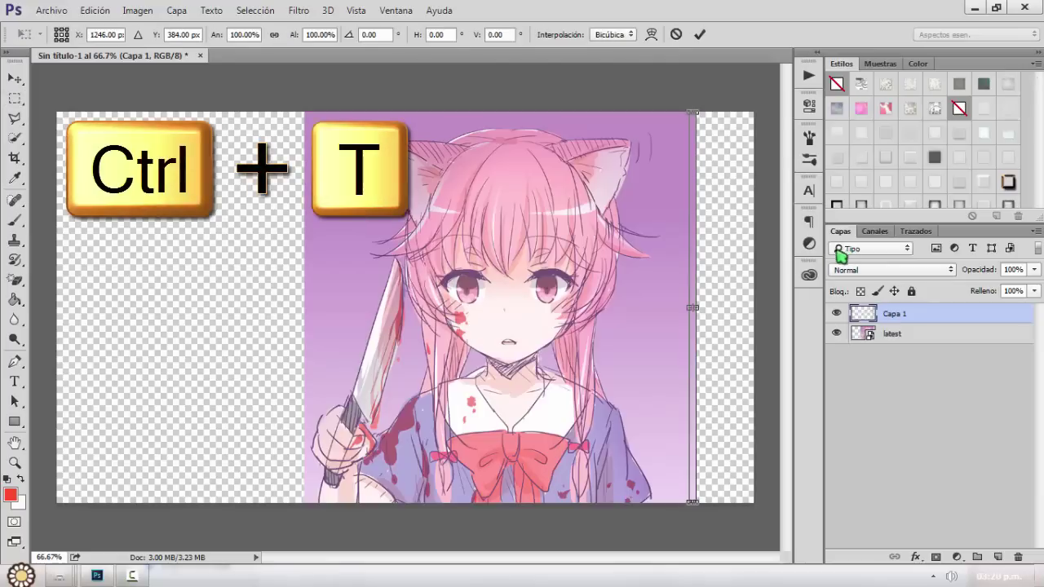
pyautogui.moveTo(701, 310); pyautogui.dragTo(753, 309)
pyautogui.click(700, 35)
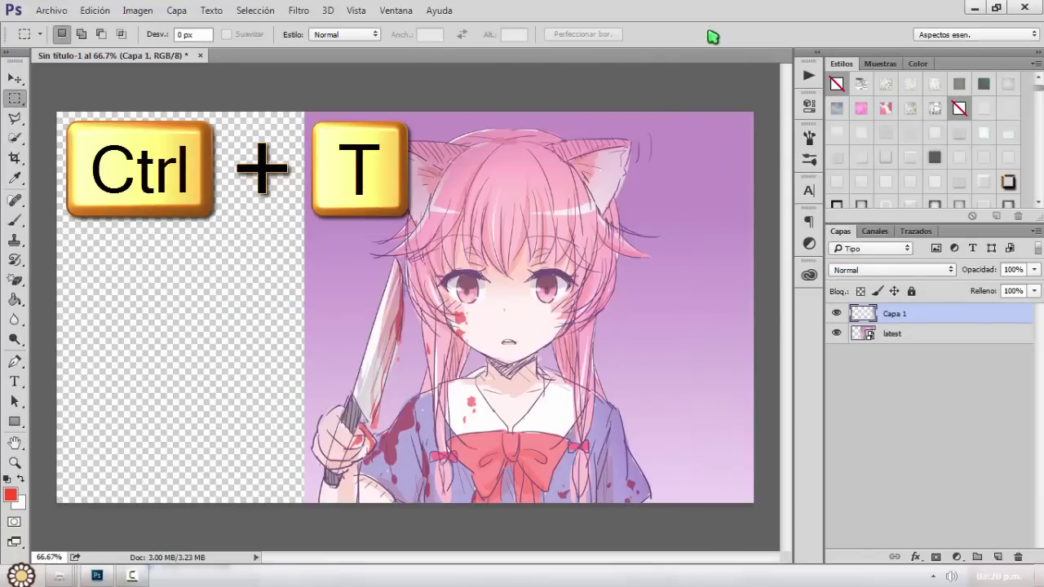
# - Copy a thin strip along the latest layer's left edge to a new layer and widen it to about 4142%, reaching the canvas's left edge
pyautogui.click(869, 334)
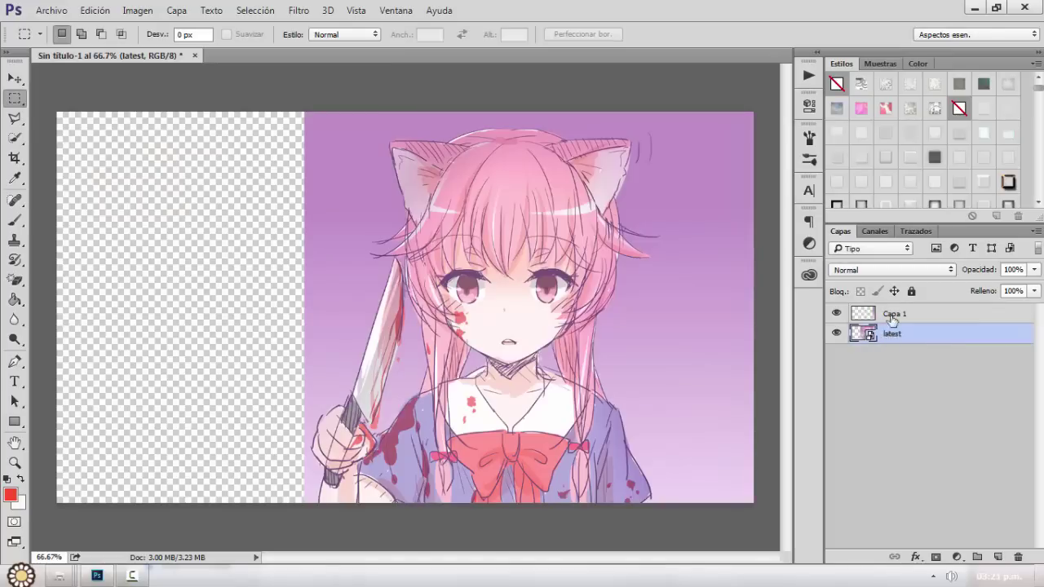
pyautogui.moveTo(282, 112); pyautogui.dragTo(310, 500)
pyautogui.rightClick(287, 426)
pyautogui.click(347, 208)
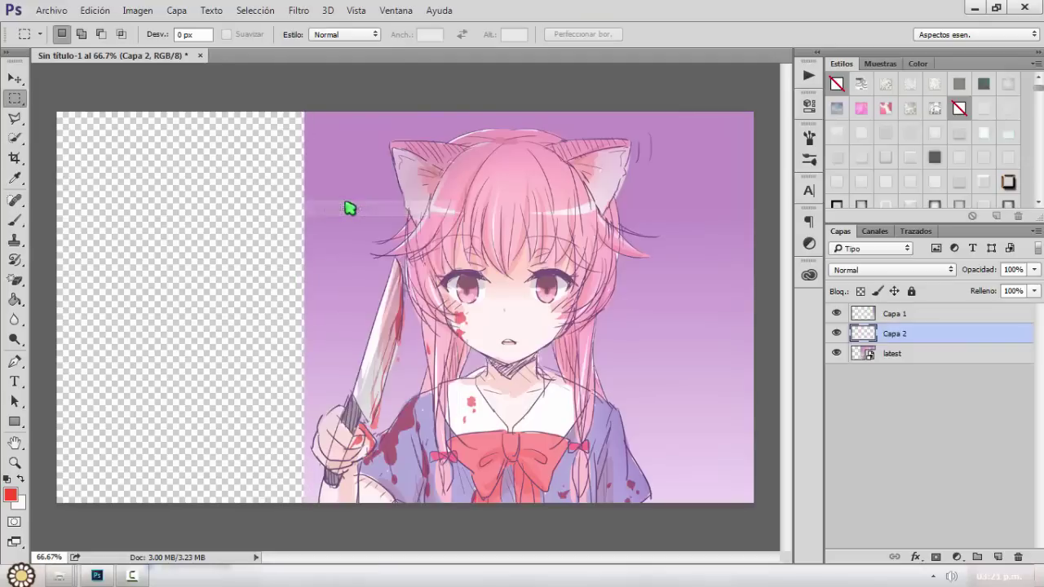
pyautogui.hotkey('ctrl', 't')
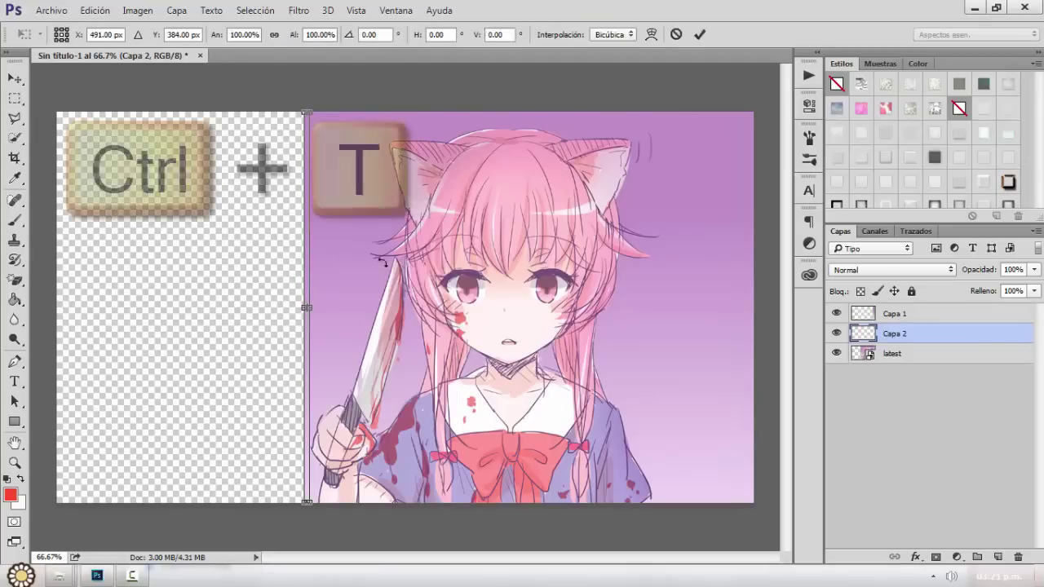
pyautogui.moveTo(304, 307); pyautogui.dragTo(58, 321)
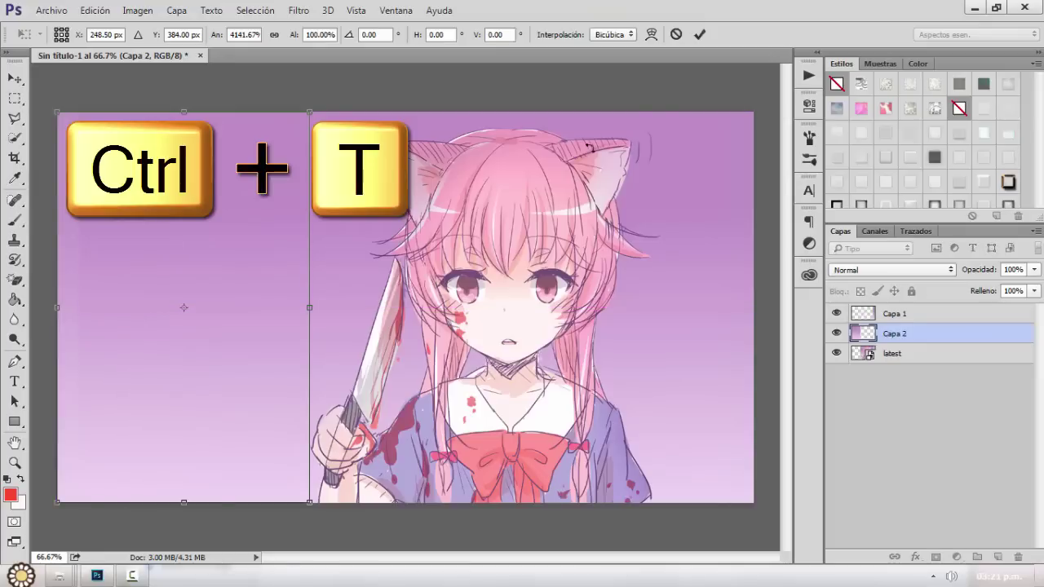
pyautogui.click(699, 34)
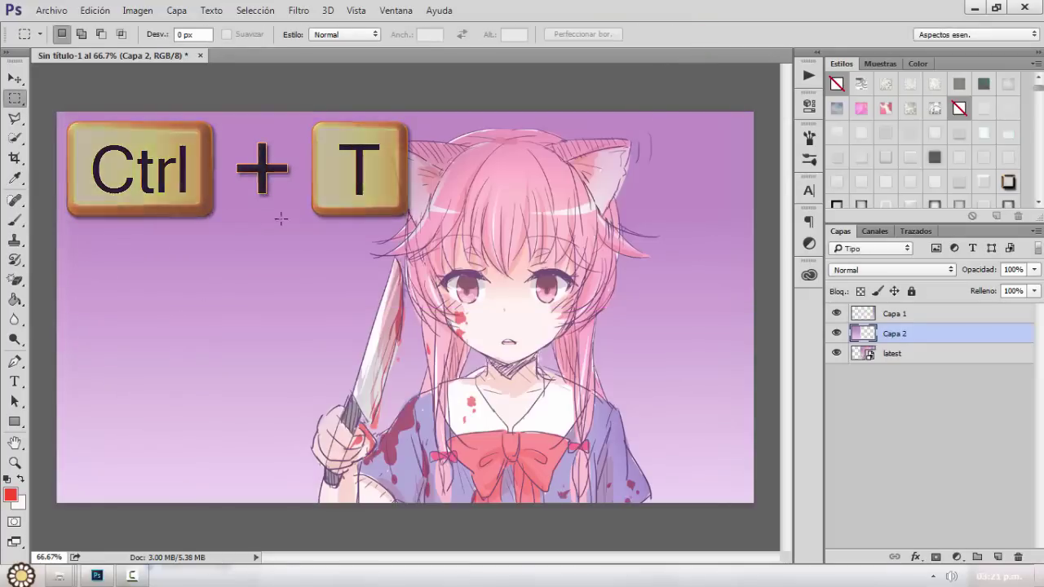
pyautogui.click(47, 11)
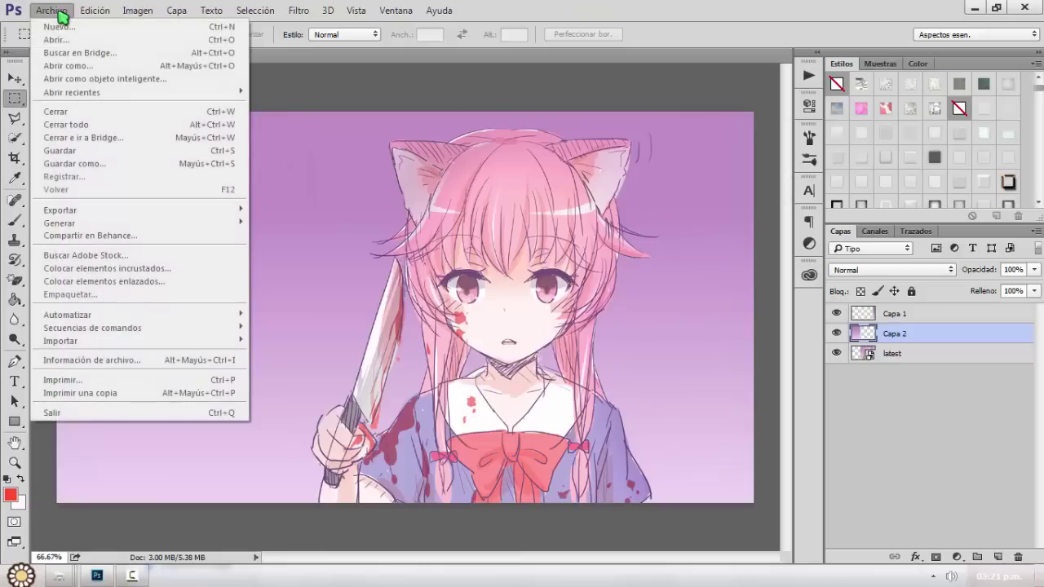
pyautogui.moveTo(166, 216)
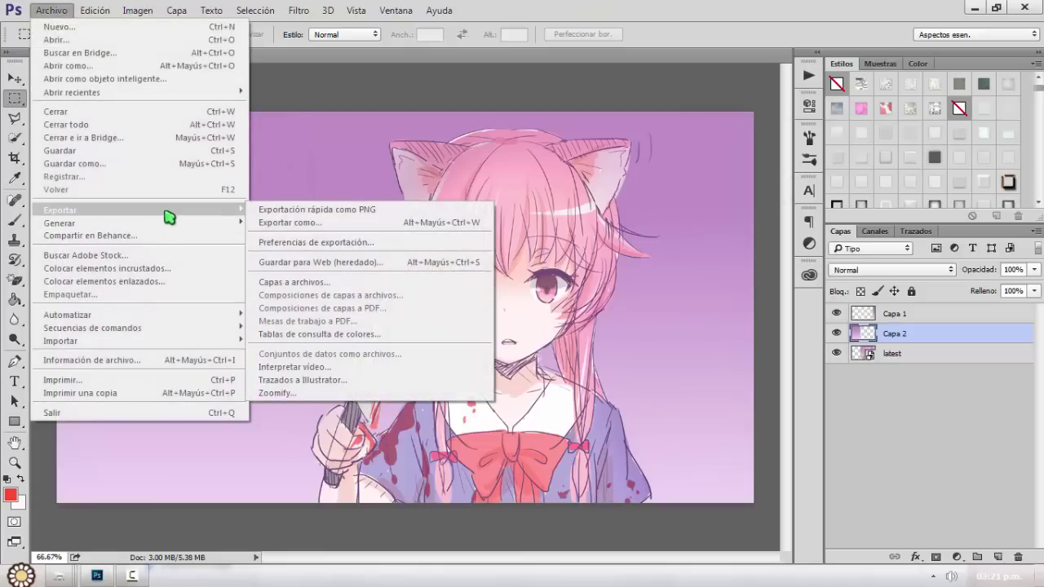
pyautogui.click(318, 261)
pyautogui.moveTo(442, 145); pyautogui.dragTo(300, 145)
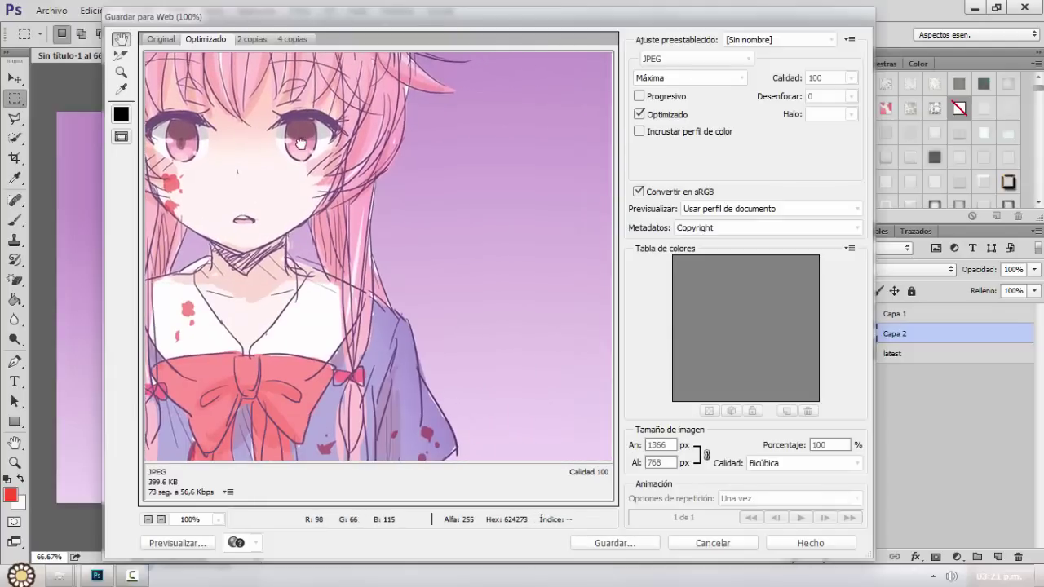
pyautogui.moveTo(163, 211); pyautogui.dragTo(508, 291)
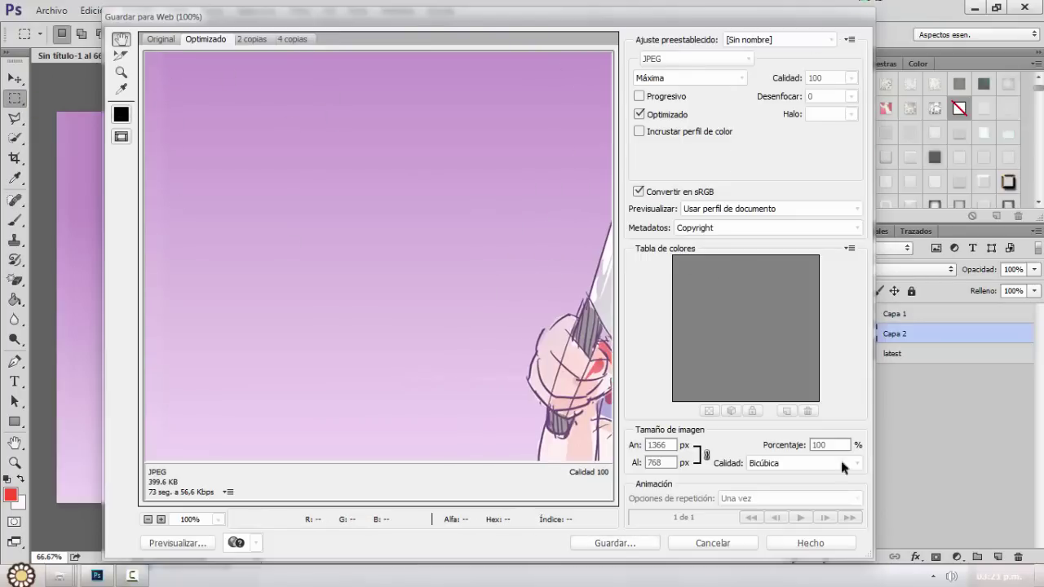
pyautogui.click(706, 542)
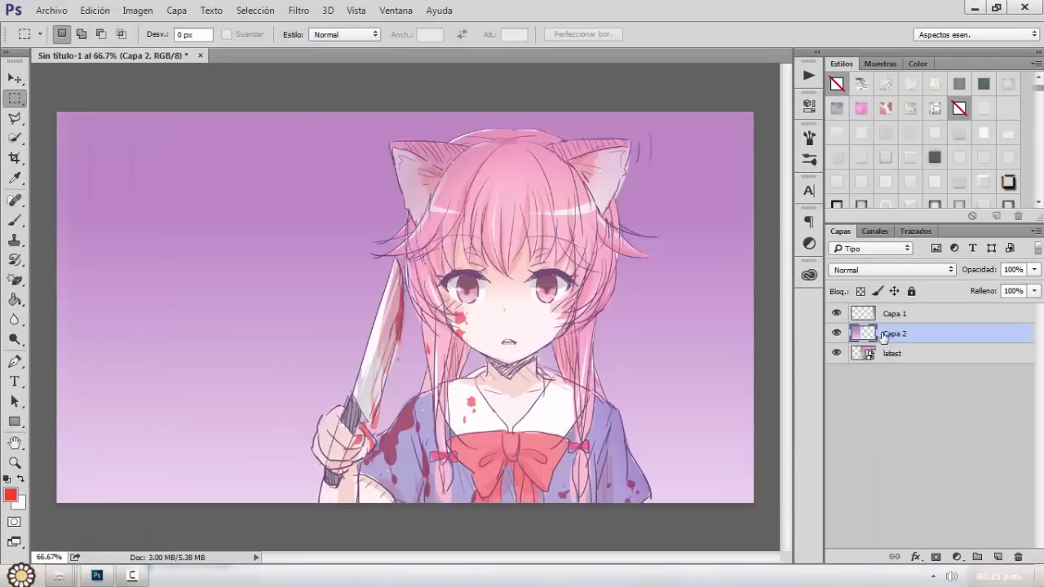
# - Widen the Capa 2 background strip to about 108%, extending it past the canvas's left edge
pyautogui.click(837, 332)
pyautogui.click(838, 333)
pyautogui.hotkey('ctrl', 't')
pyautogui.moveTo(56, 310); pyautogui.dragTo(35, 310)
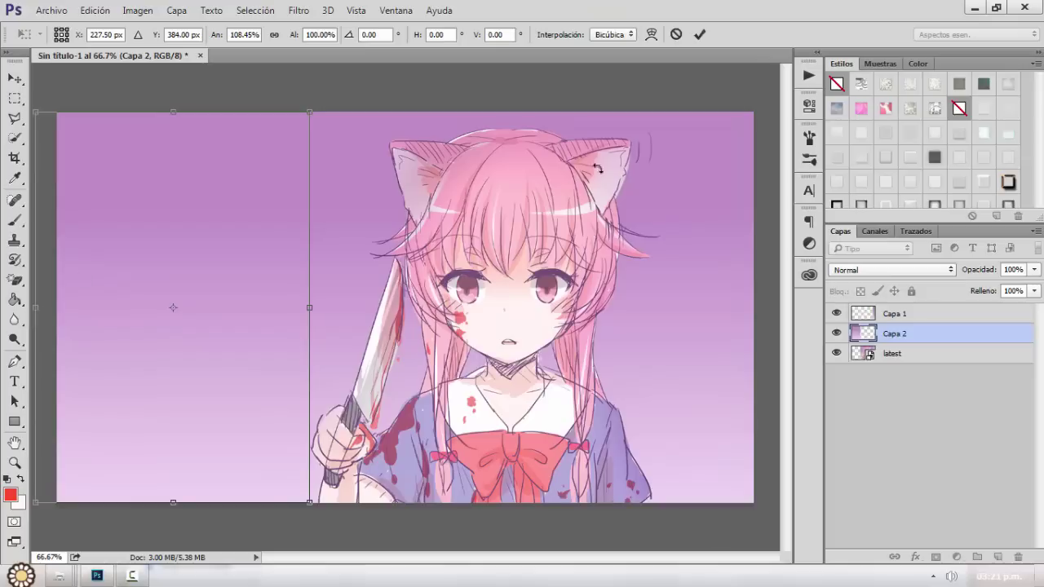
pyautogui.click(700, 34)
# - Export the wallpaper for web as a maximum-quality JPEG named Wallpaper-yuno, and close the document without saving it
pyautogui.click(54, 11)
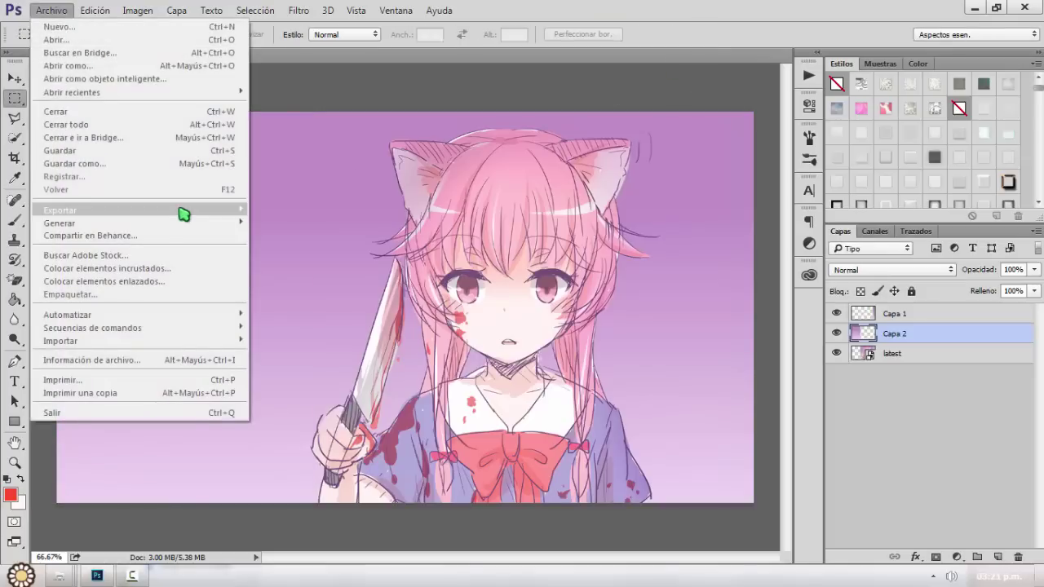
pyautogui.moveTo(184, 214)
pyautogui.click(327, 260)
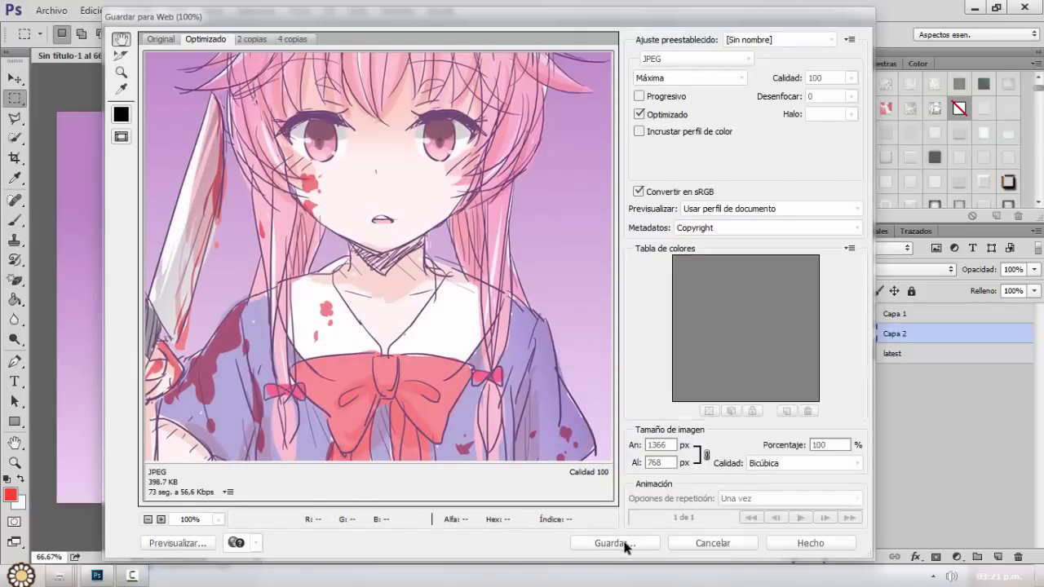
pyautogui.click(625, 544)
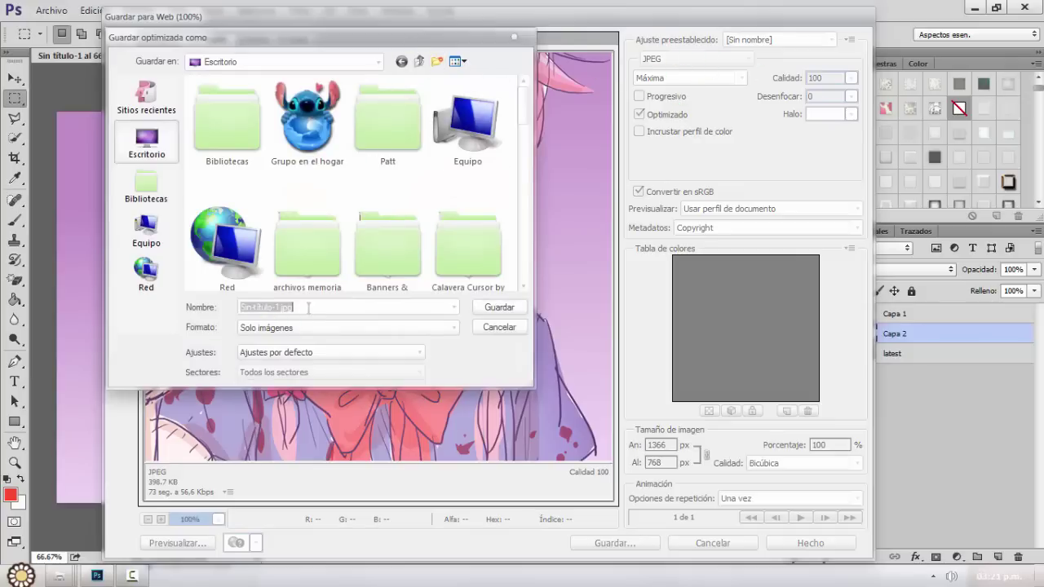
pyautogui.write('wa')
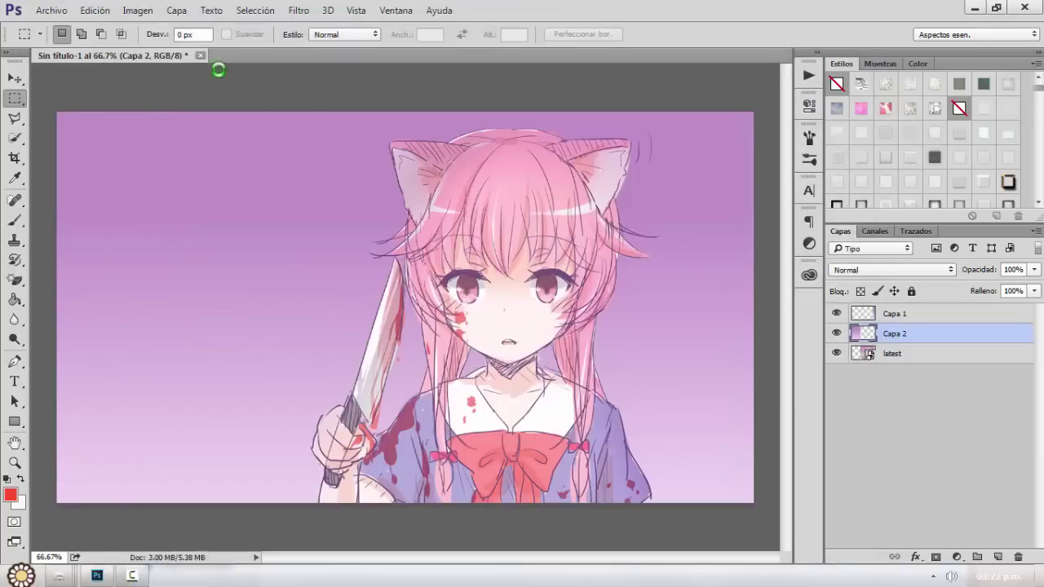
pyautogui.click(199, 56)
pyautogui.click(528, 229)
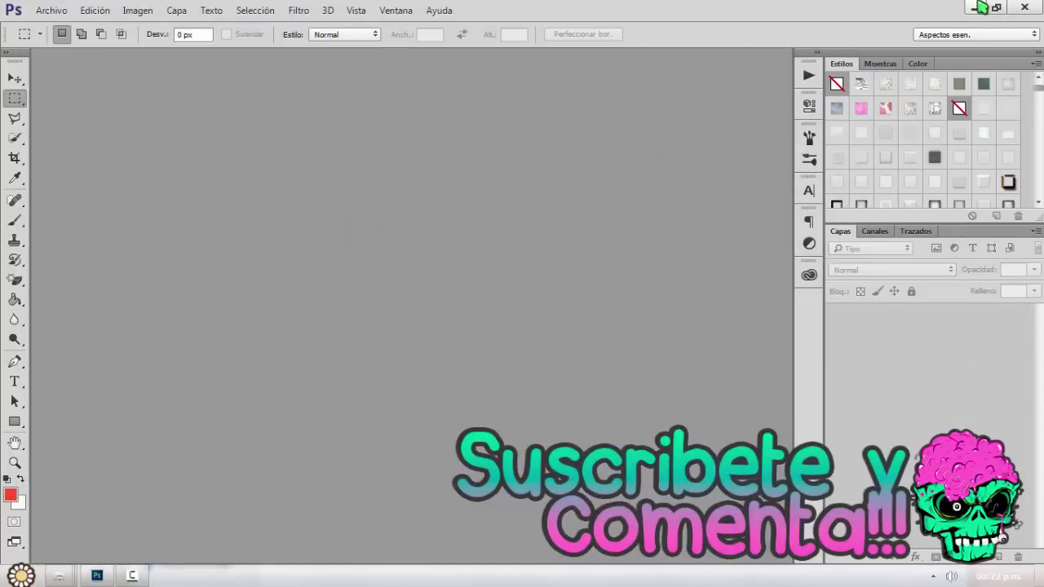
# - View the exported Wallpaper-yuno.jpg from the Mirai Nikki Pack folder and close the image viewer
pyautogui.click(973, 10)
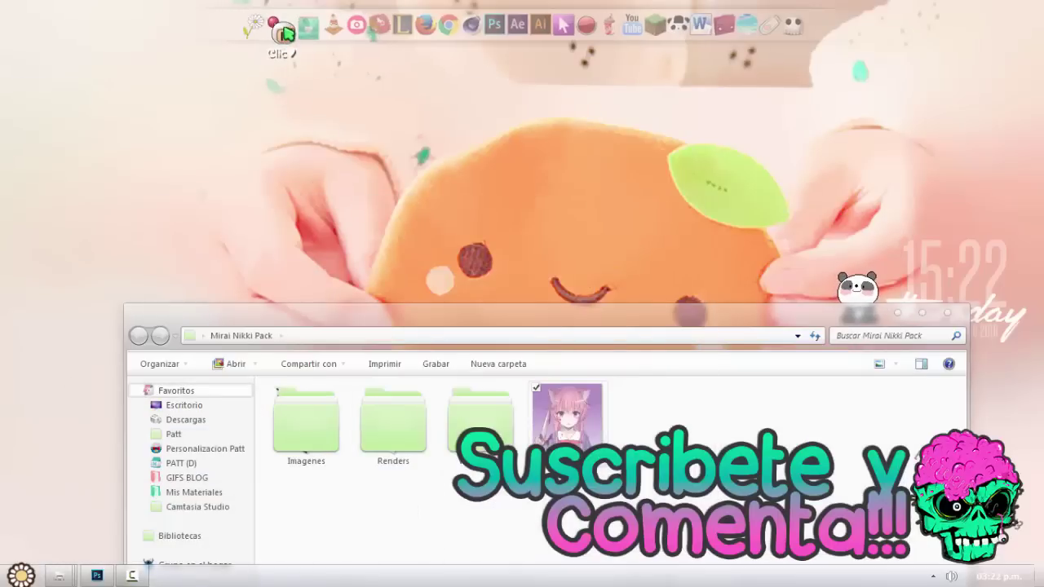
pyautogui.click(283, 30)
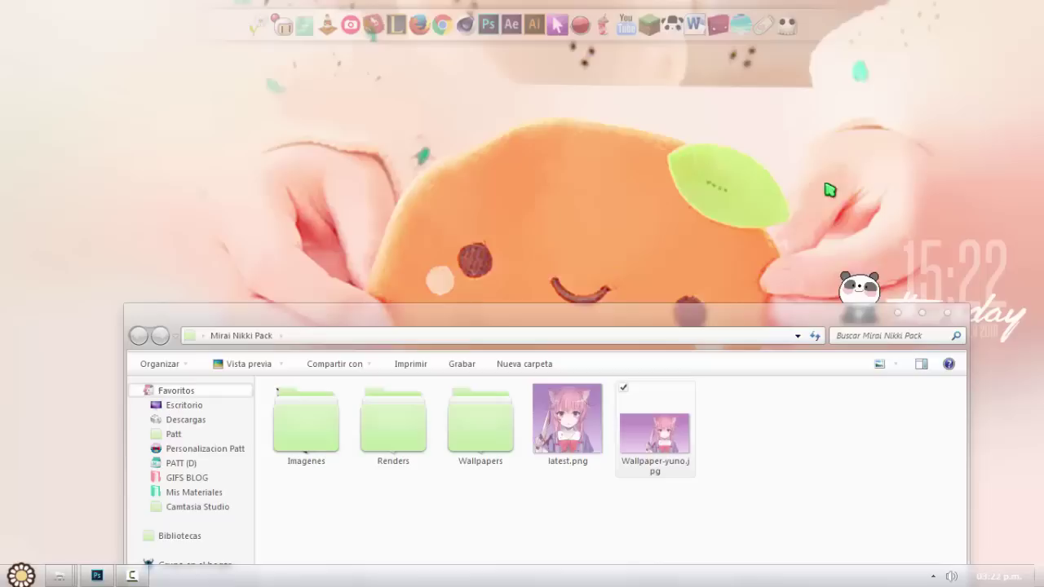
pyautogui.doubleClick(659, 465)
pyautogui.scroll(-3, 586, 341)
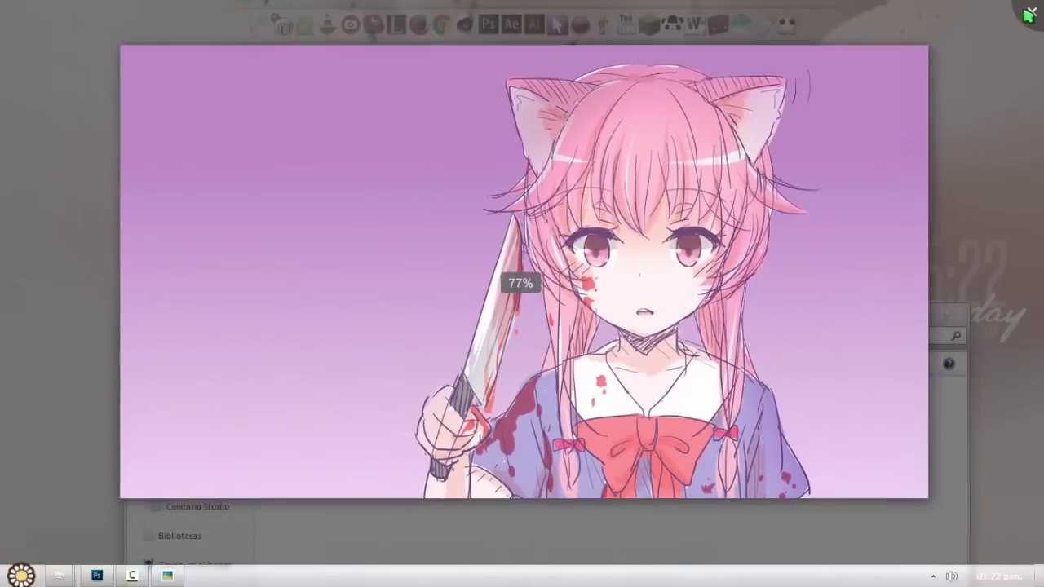
pyautogui.click(1029, 13)
# - Check the file details of latest.png, and of the red-haired girl image and anime-girl-4.jpg in the tipo de imagenes folder
pyautogui.moveTo(789, 318); pyautogui.dragTo(785, 98)
pyautogui.click(566, 215)
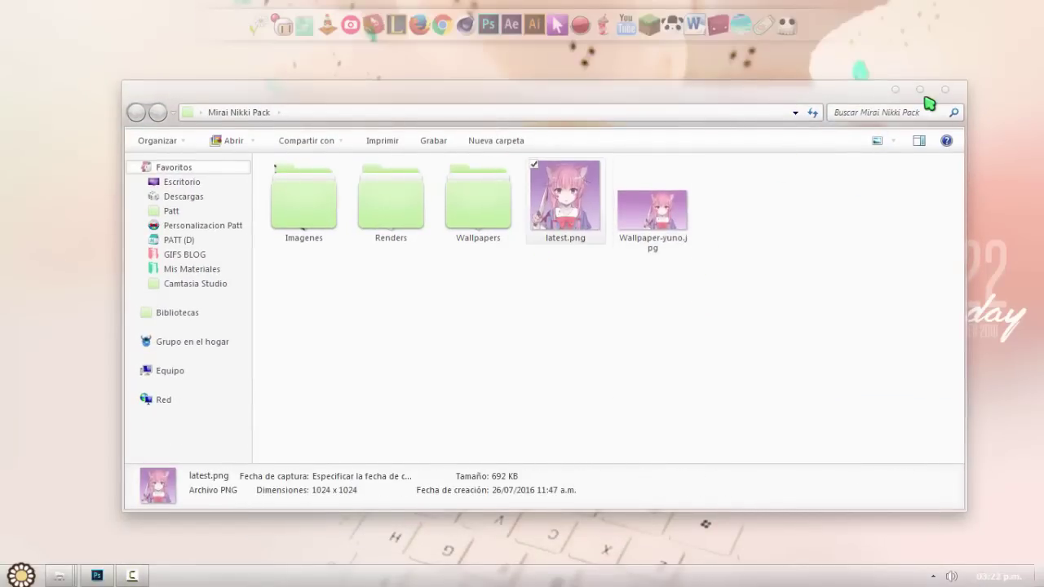
pyautogui.press('super+d')
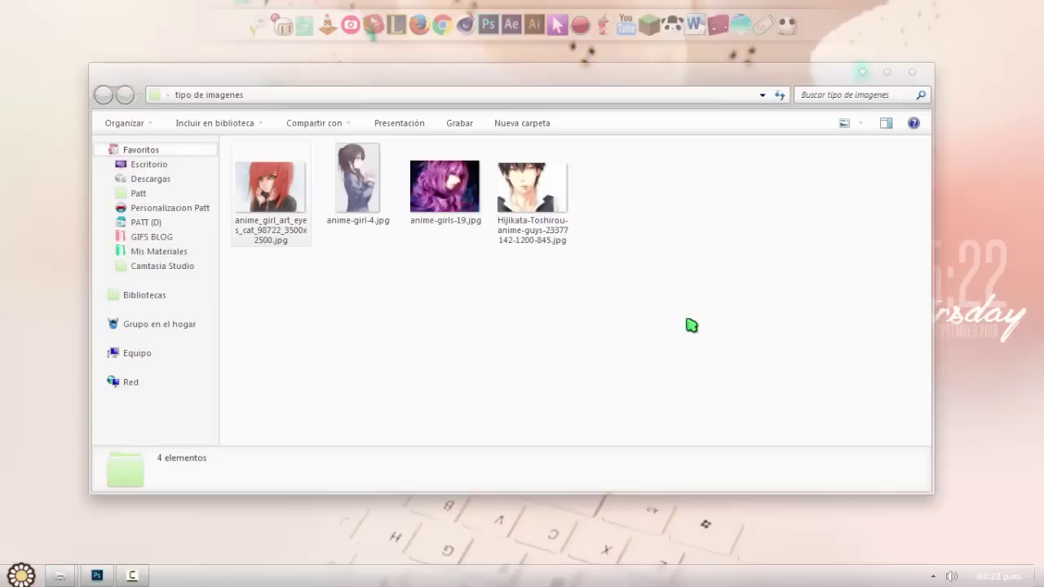
pyautogui.moveTo(571, 289); pyautogui.dragTo(278, 214)
pyautogui.click(277, 214)
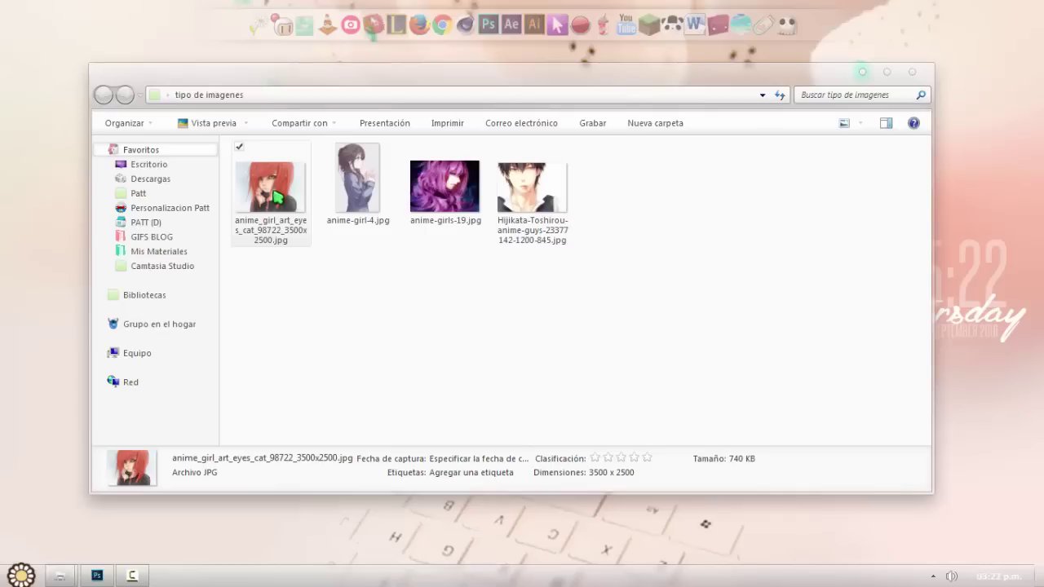
pyautogui.click(347, 297)
pyautogui.click(365, 201)
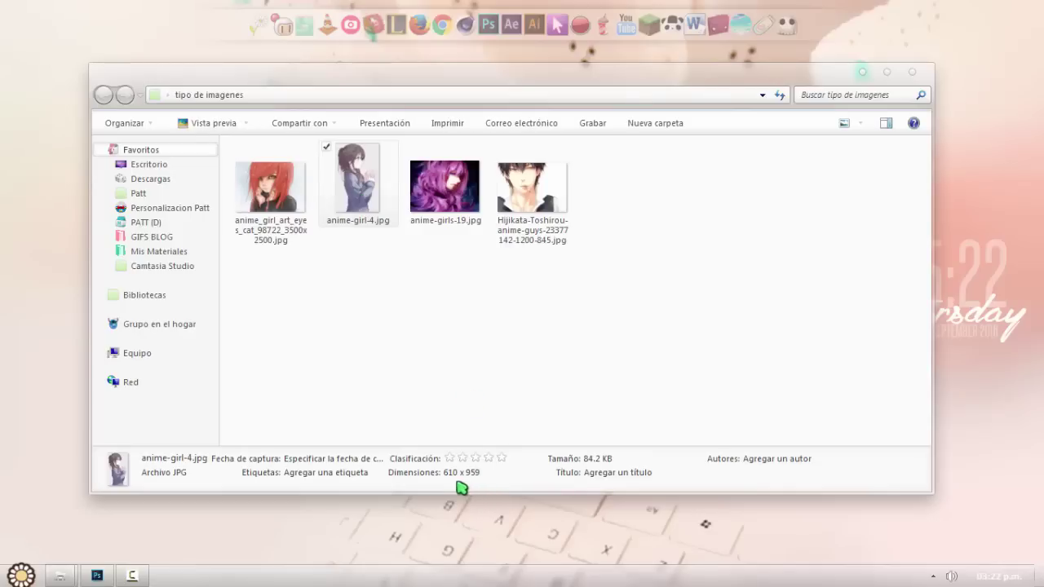
# - Switch to Photoshop and create a new 1366 x 768 px transparent RGB document at 72 pixels per inch
pyautogui.click(98, 576)
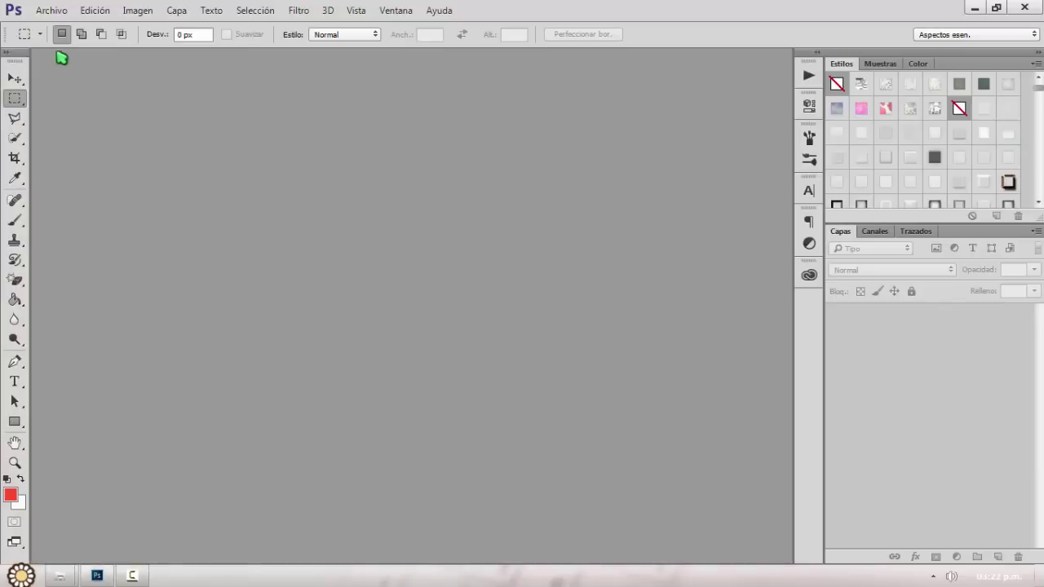
pyautogui.click(64, 11)
pyautogui.click(77, 29)
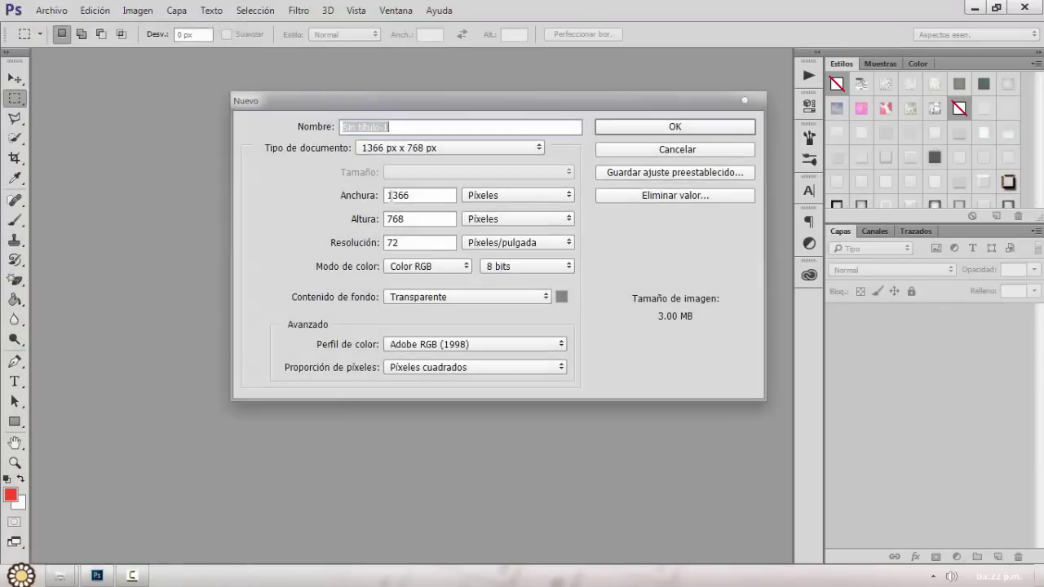
pyautogui.click(613, 129)
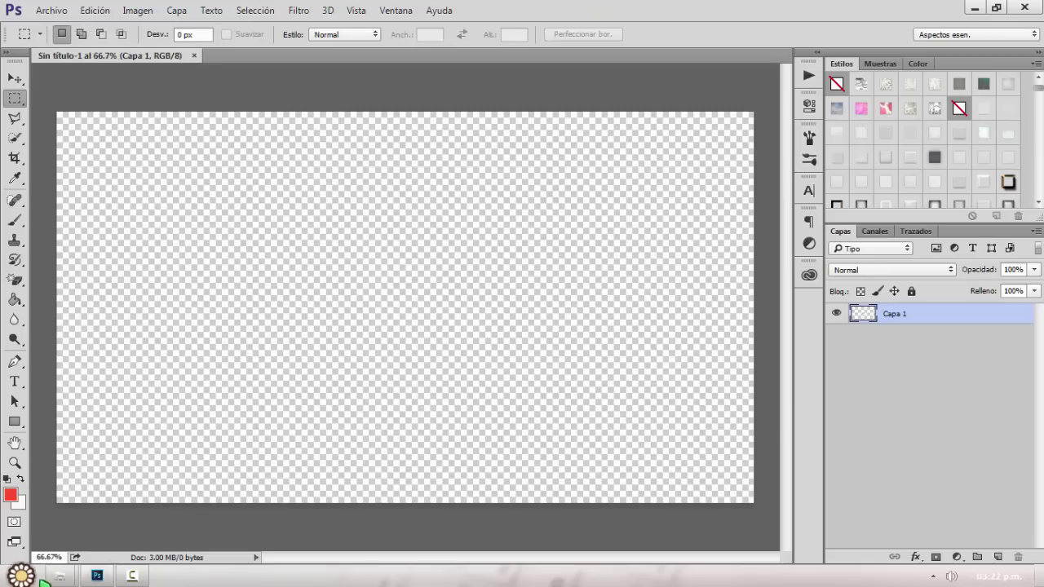
# - Place anime-girl-4.jpg from the tipo de imagenes folder into the centre of the blank document
pyautogui.moveTo(62, 579)
pyautogui.click(144, 518)
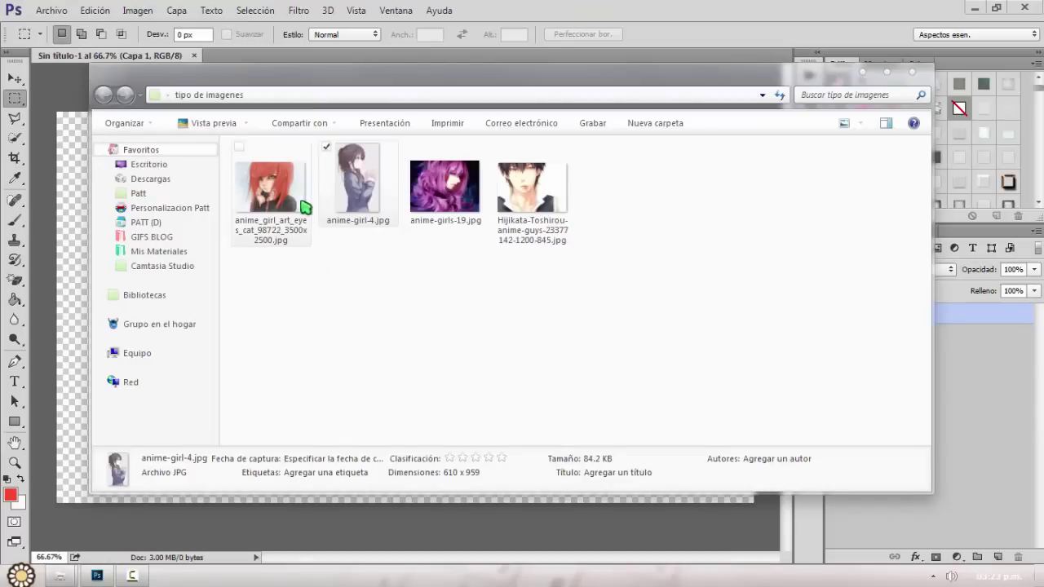
pyautogui.moveTo(359, 178); pyautogui.dragTo(408, 525)
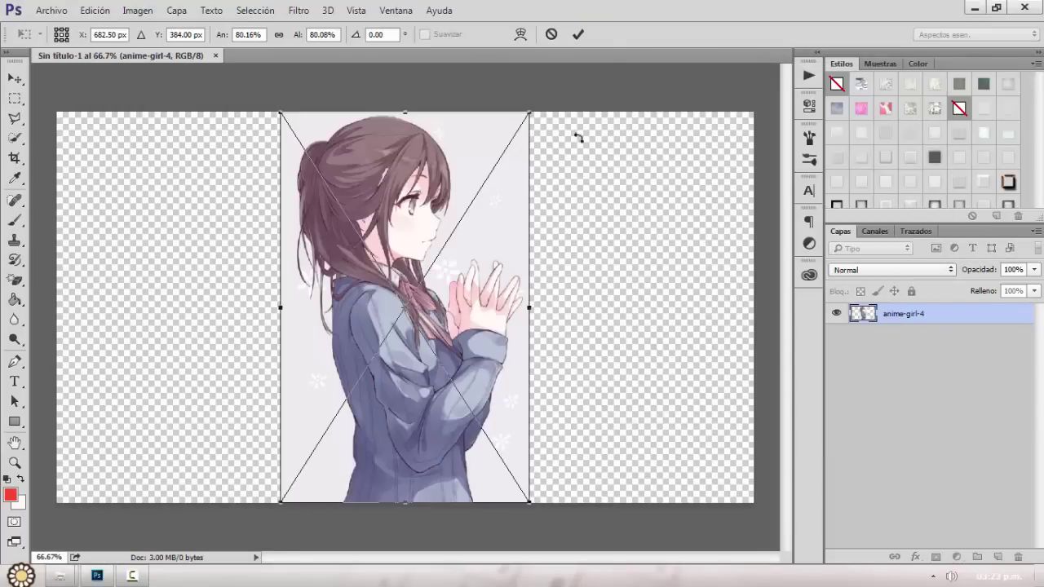
pyautogui.click(578, 35)
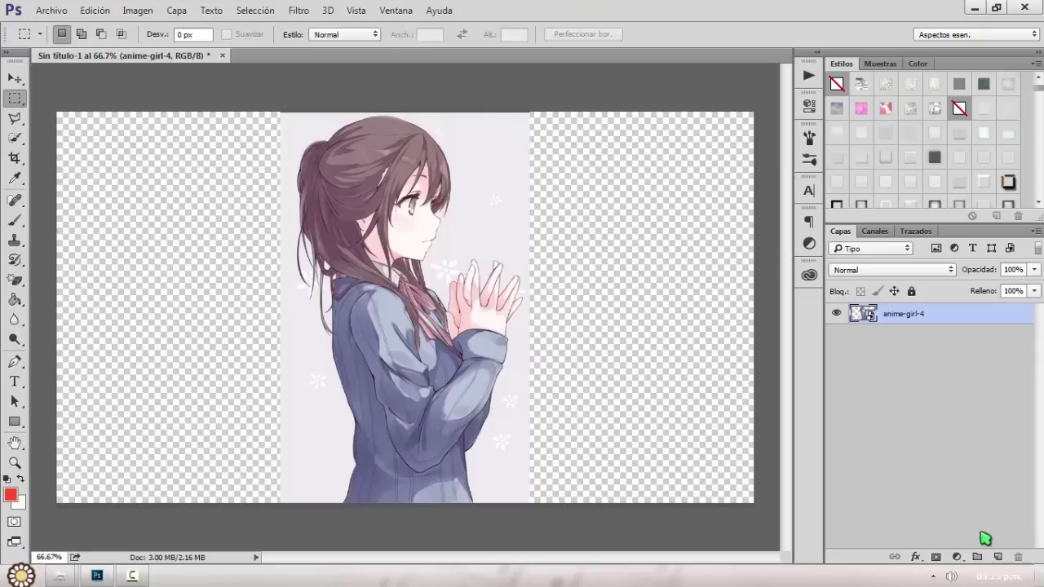
# - Fill a new layer with the light background colour sampled from the image, and move it below the anime-girl-4 layer
pyautogui.click(996, 558)
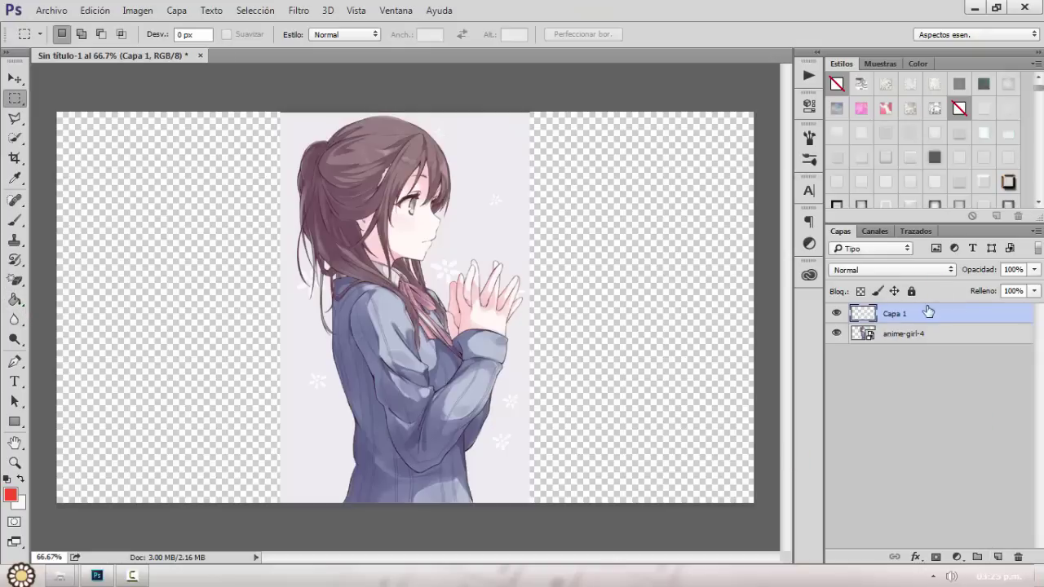
pyautogui.click(15, 301)
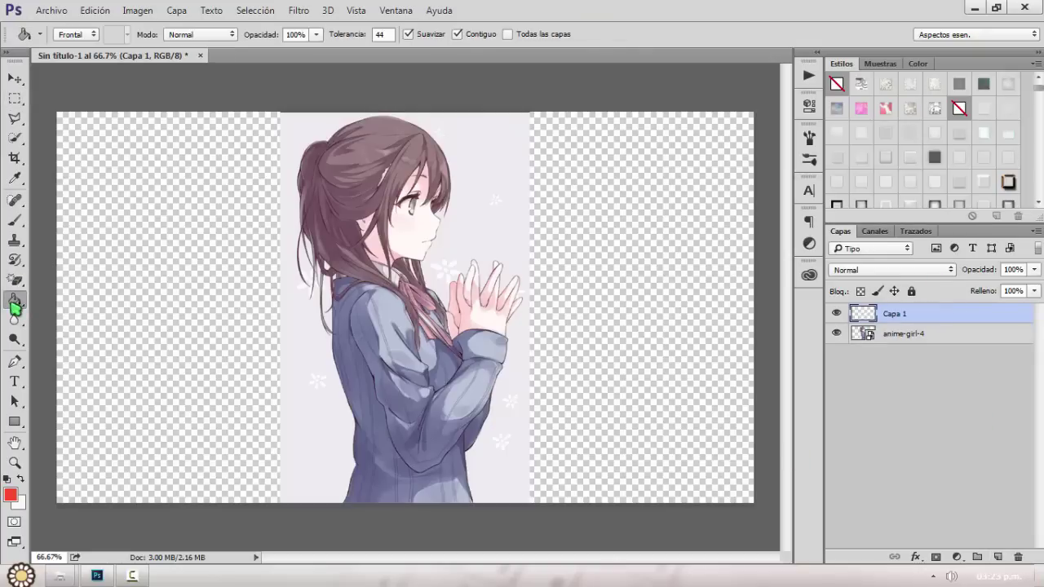
pyautogui.press('alt')
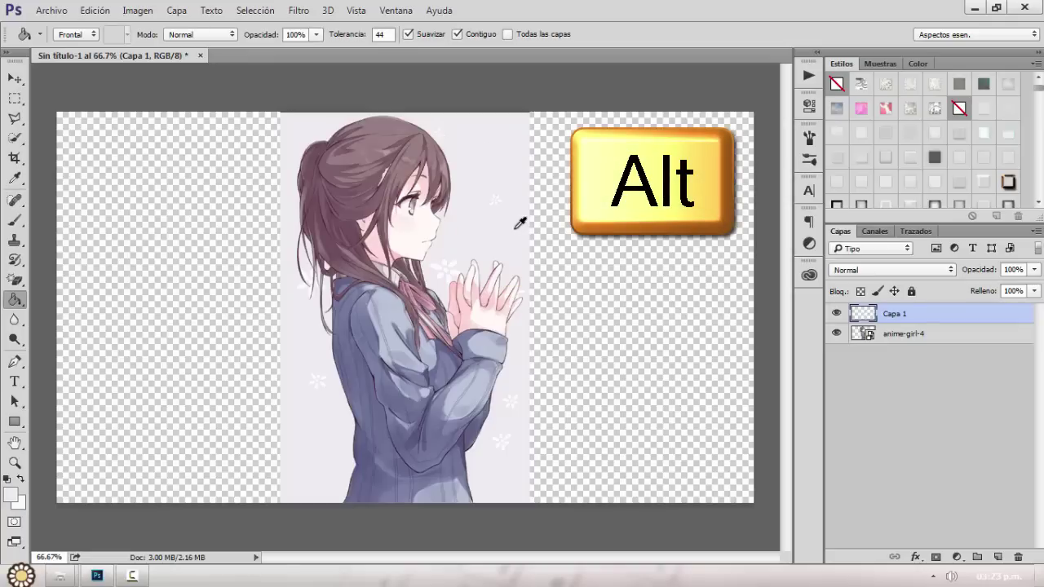
pyautogui.click(565, 219)
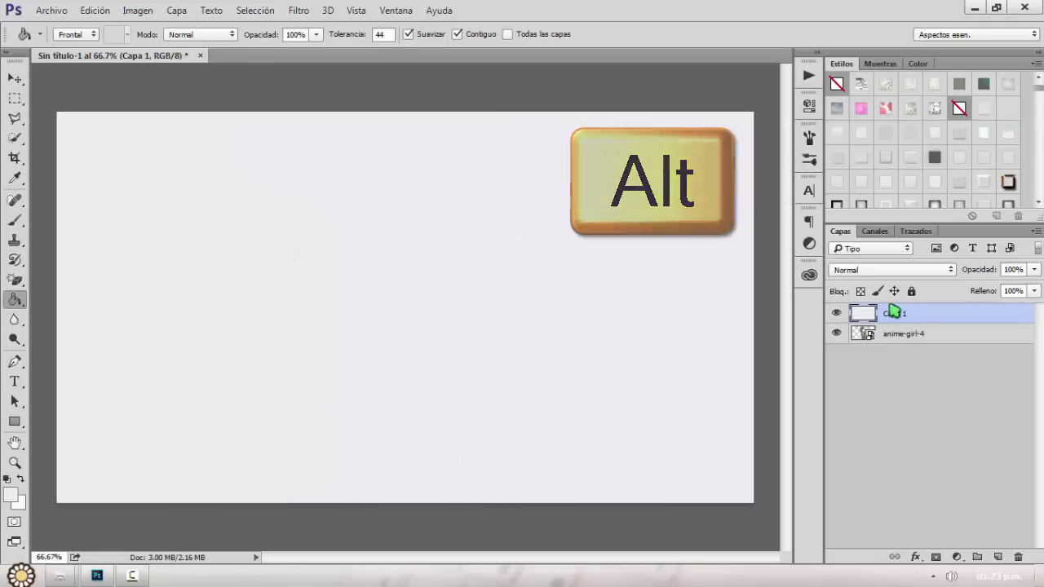
pyautogui.moveTo(902, 373); pyautogui.dragTo(902, 373)
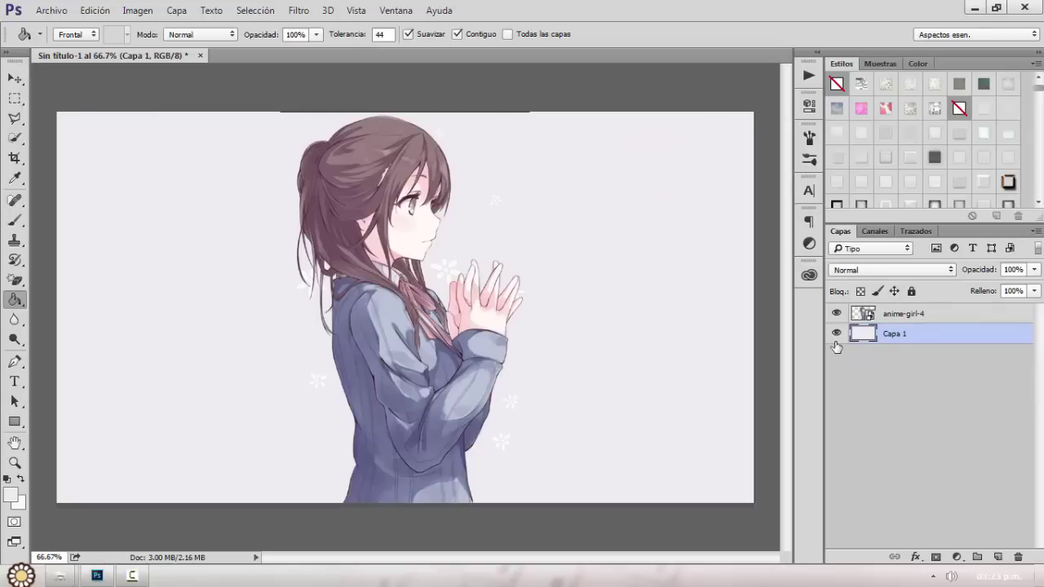
# - Enlarge the anime-girl-4 layer slightly so it covers the canvas's upper edge, and shift it to the right of centre
pyautogui.click(897, 313)
pyautogui.hotkey('ctrl', 't')
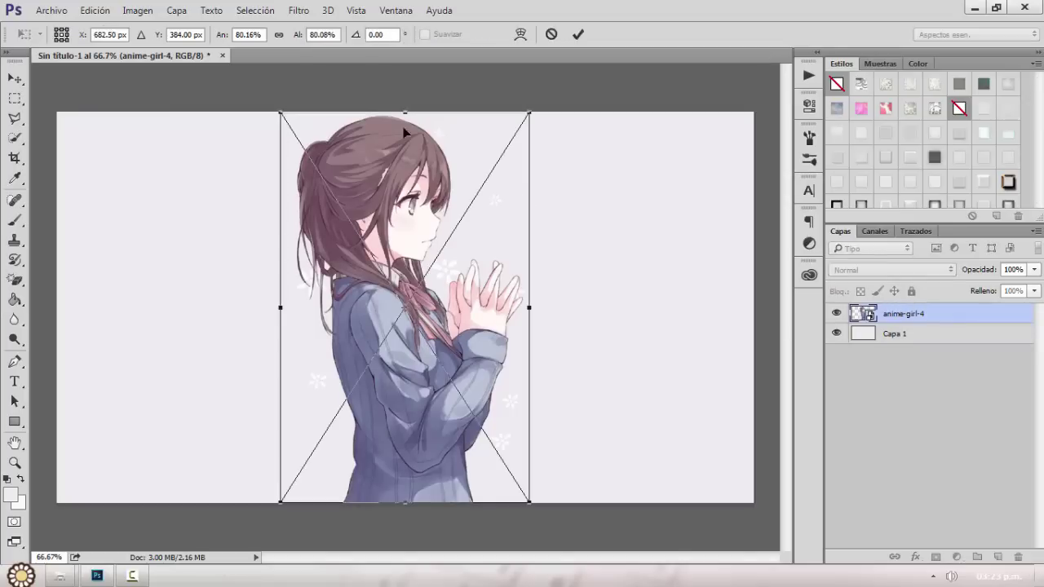
pyautogui.moveTo(406, 111); pyautogui.dragTo(406, 106)
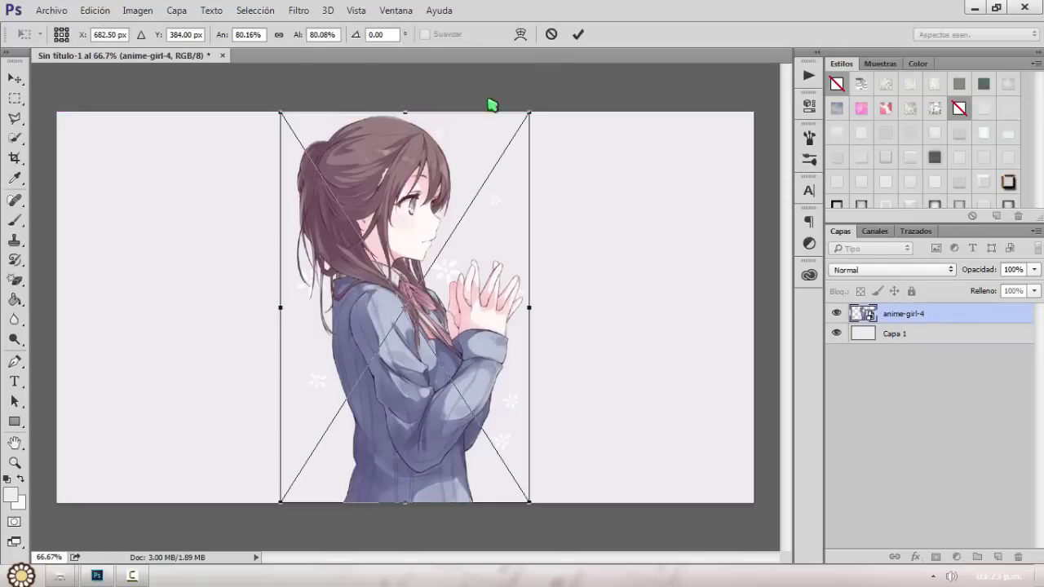
pyautogui.click(579, 34)
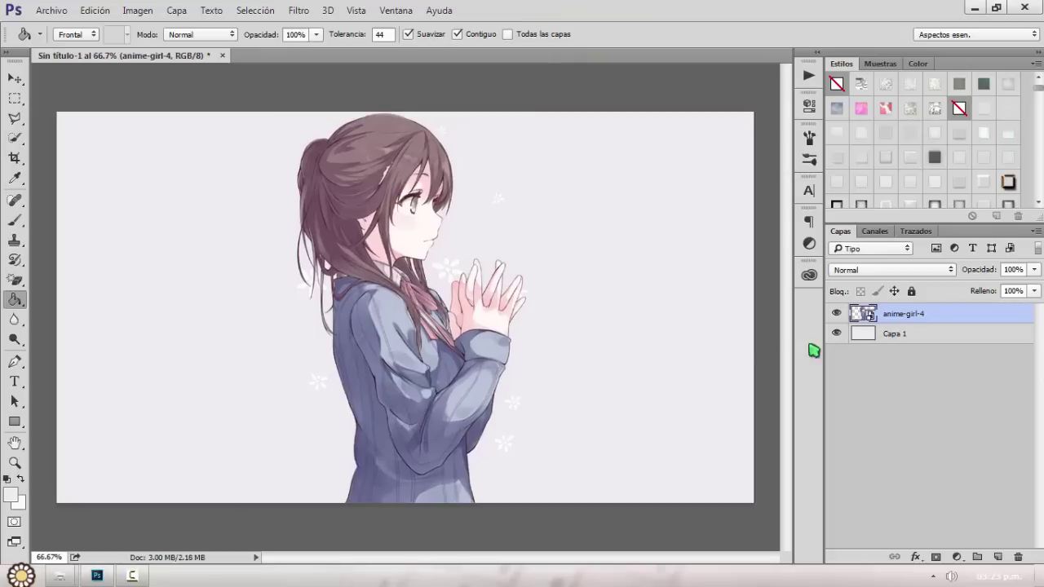
pyautogui.press('v')
pyautogui.moveTo(492, 418); pyautogui.dragTo(593, 414)
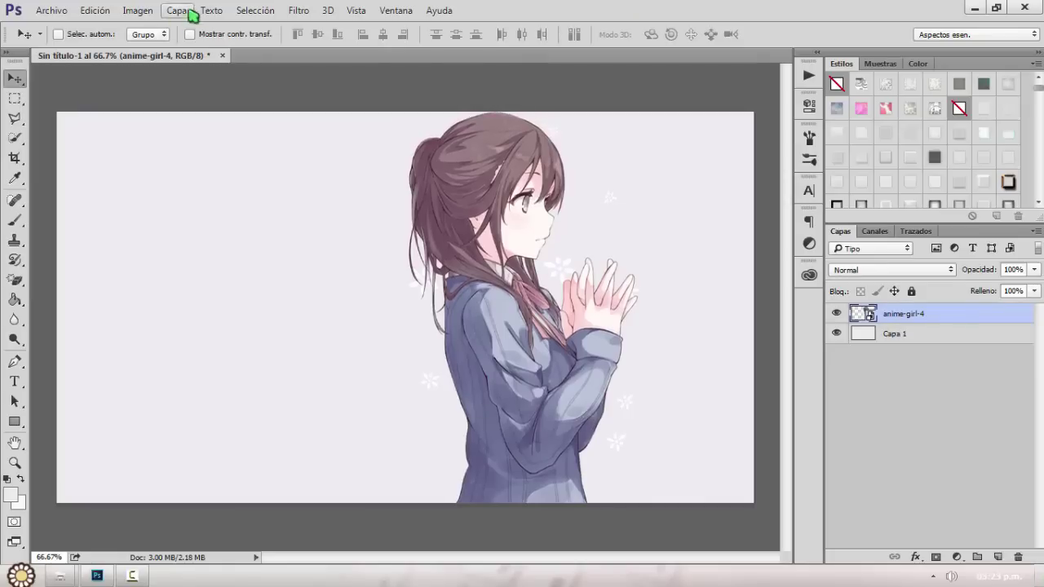
pyautogui.click(57, 11)
pyautogui.moveTo(139, 212)
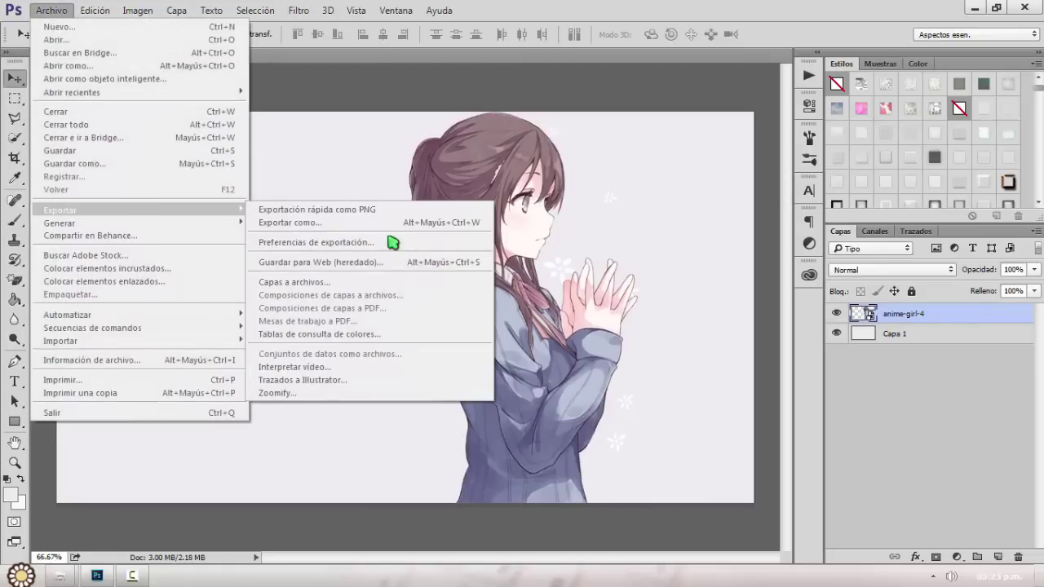
pyautogui.click(396, 263)
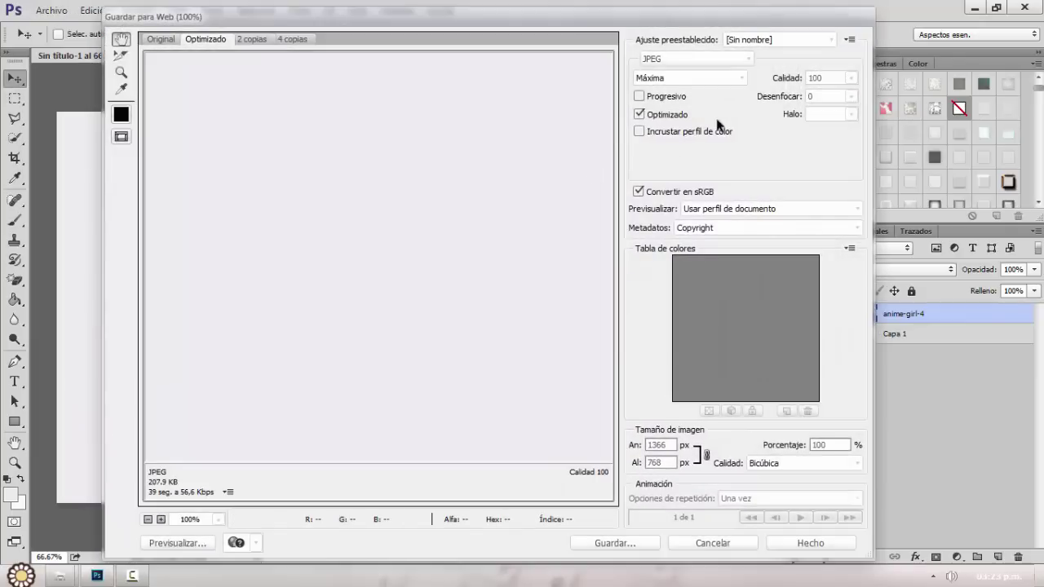
pyautogui.moveTo(400, 183); pyautogui.dragTo(770, 406)
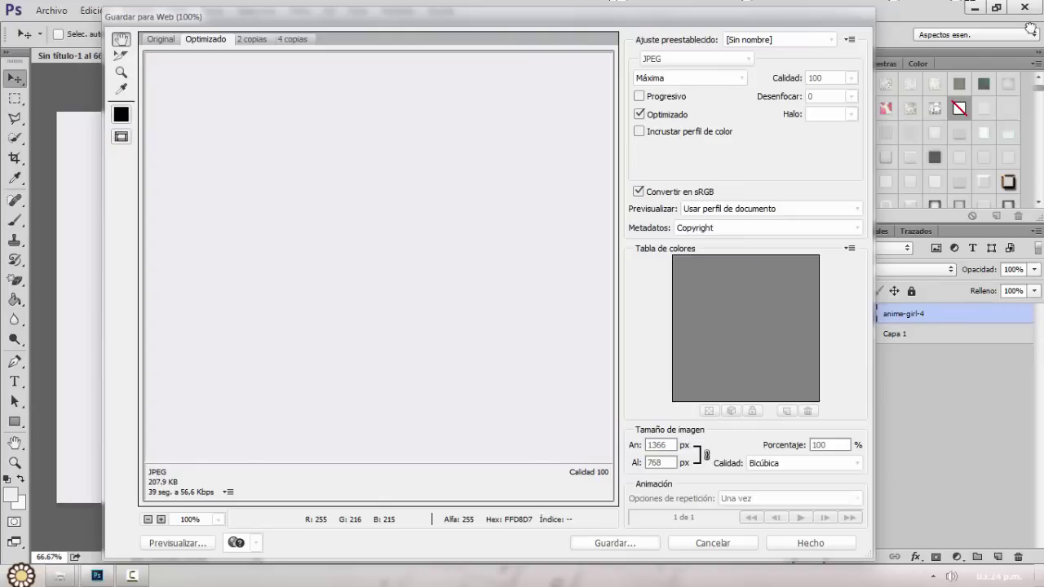
pyautogui.click(694, 543)
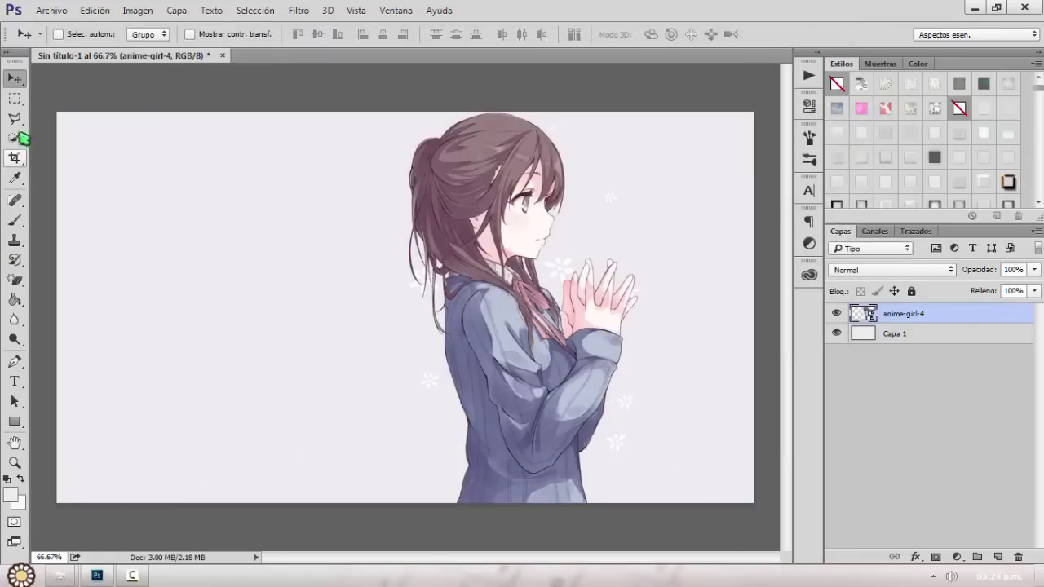
# - Select the small white flower beside the girl's elbow with an elliptical selection and copy it to a new layer
pyautogui.moveTo(15, 99); pyautogui.dragTo(47, 114)
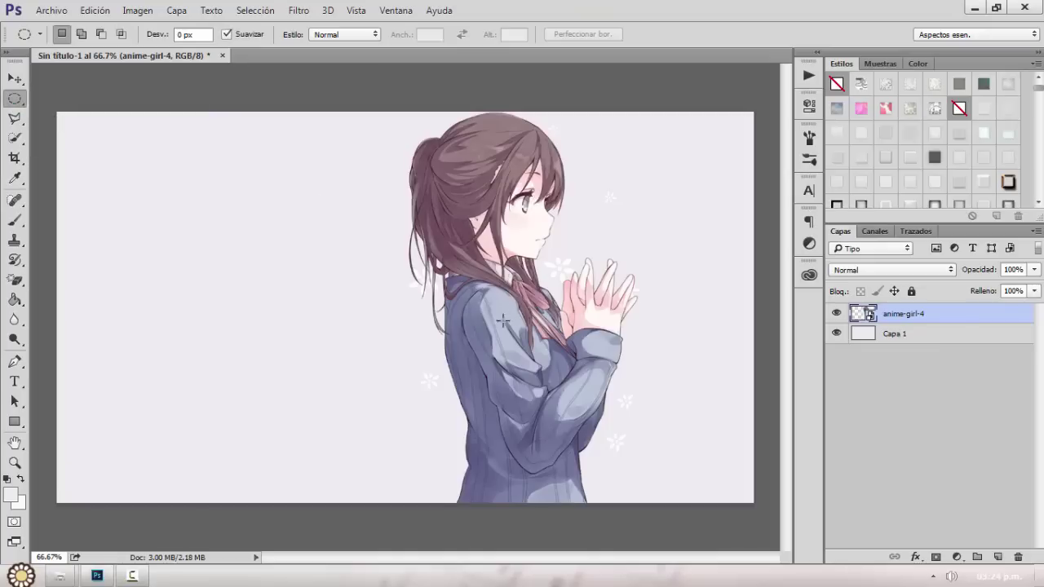
pyautogui.moveTo(414, 359); pyautogui.dragTo(443, 397)
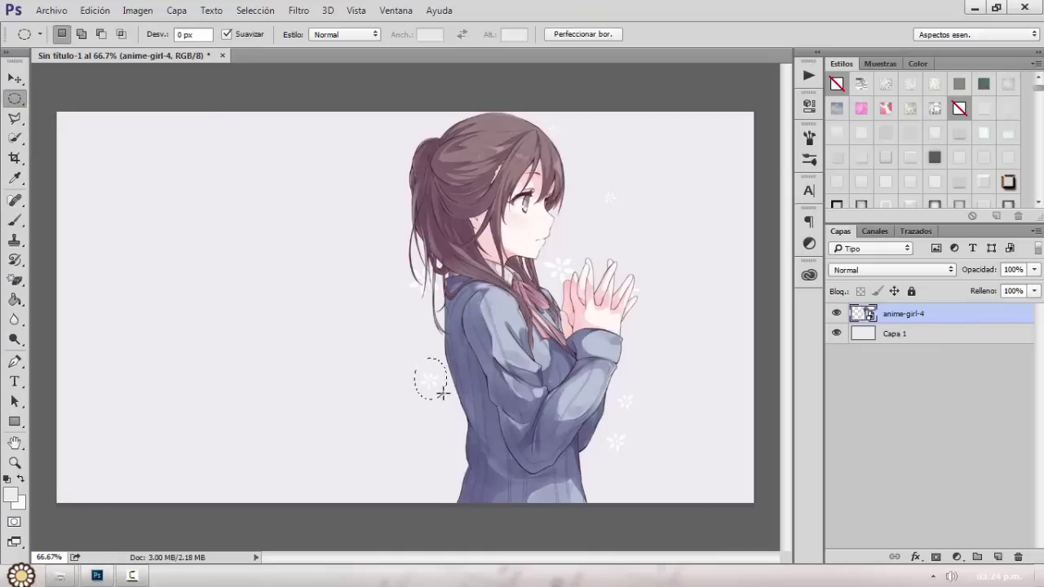
pyautogui.rightClick(440, 396)
pyautogui.click(554, 215)
pyautogui.hotkey('ctrl', 'd')
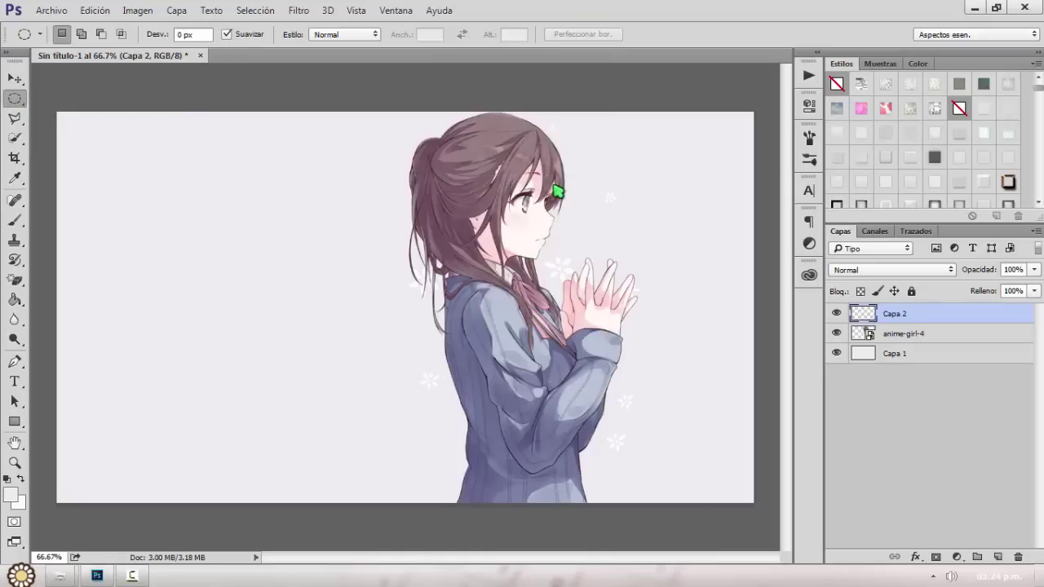
# - Move the copied flower to the empty background beside the hands, then duplicate it four times and scatter the copies on both sides of the girl
pyautogui.press('v')
pyautogui.moveTo(435, 371); pyautogui.dragTo(694, 250)
pyautogui.hotkey('ctrl', 'j')
pyautogui.hotkey('ctrl', 'j')
pyautogui.hotkey('ctrl', 'j')
pyautogui.hotkey('ctrl', 'j')
# - Copy the small flower in front of the girl's face from the anime-girl-4 layer to a new layer, and scatter it with three duplicates across the background
pyautogui.keyDown('ctrl'); pyautogui.click(679, 226); pyautogui.keyUp('ctrl')
pyautogui.press('m')
pyautogui.moveTo(594, 182); pyautogui.dragTo(625, 209)
pyautogui.rightClick(619, 204)
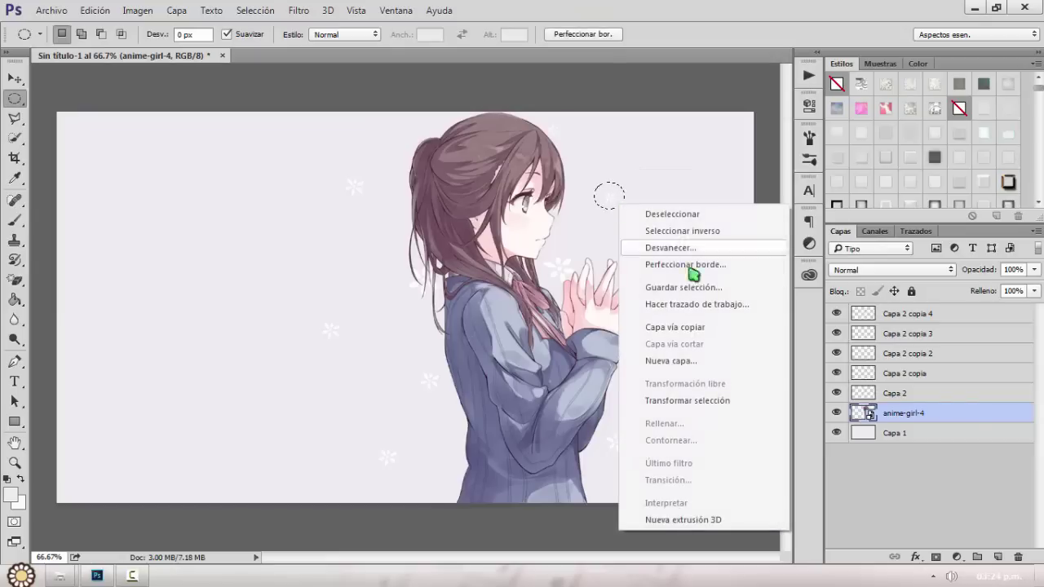
pyautogui.click(725, 330)
pyautogui.press('v')
pyautogui.moveTo(632, 210); pyautogui.dragTo(683, 408)
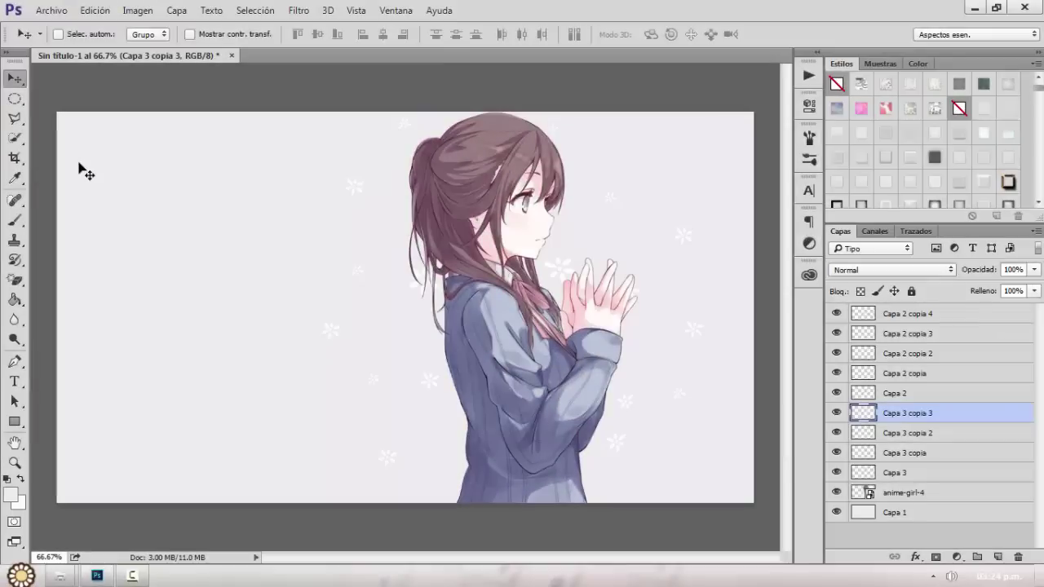
# - Export the flower-decorated girl wallpaper with Save for Web as a JPEG of maximum quality 100 at 1366 x 768 px
pyautogui.click(52, 10)
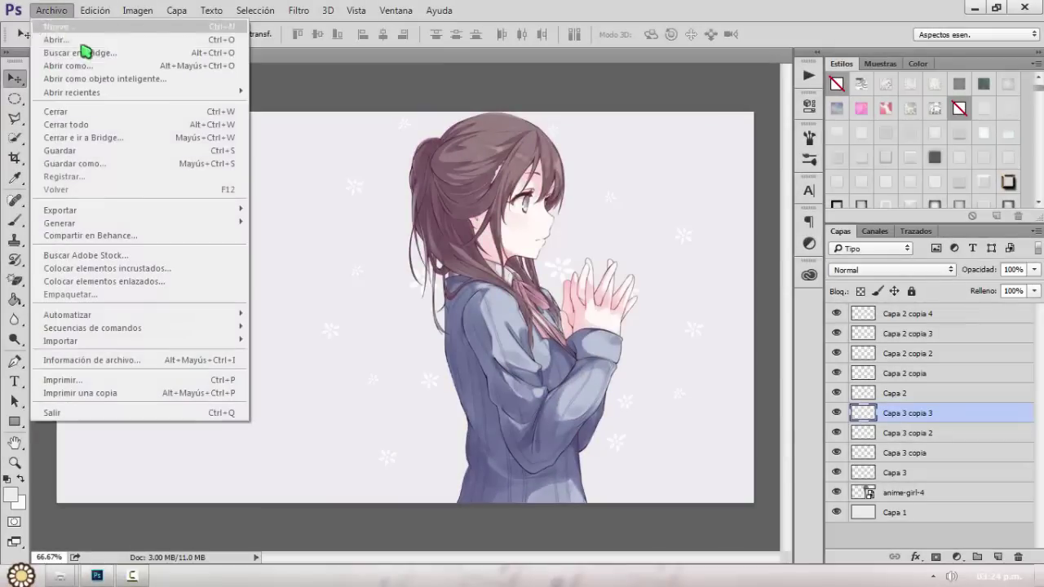
pyautogui.moveTo(180, 210)
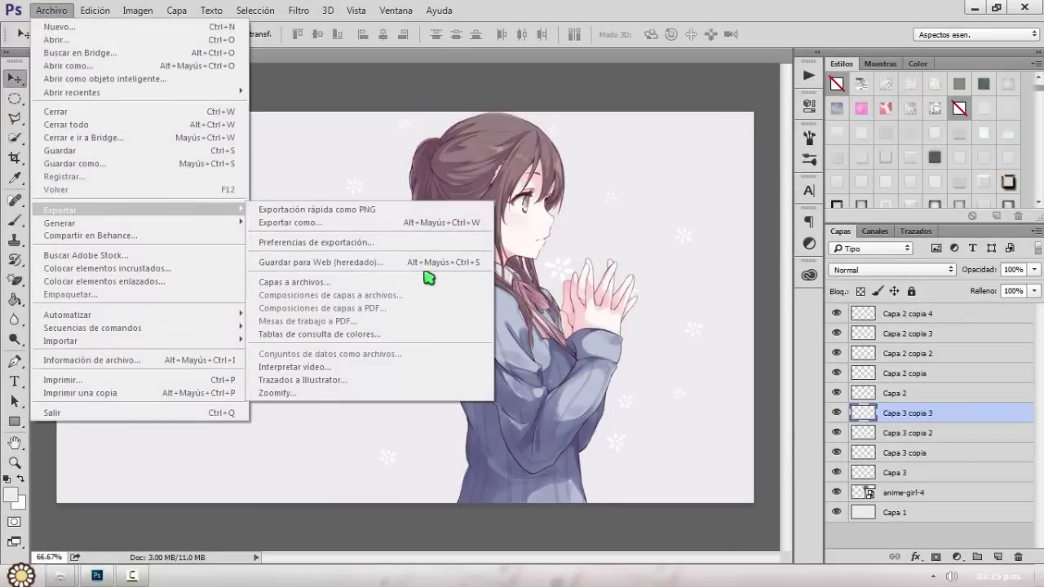
pyautogui.click(420, 263)
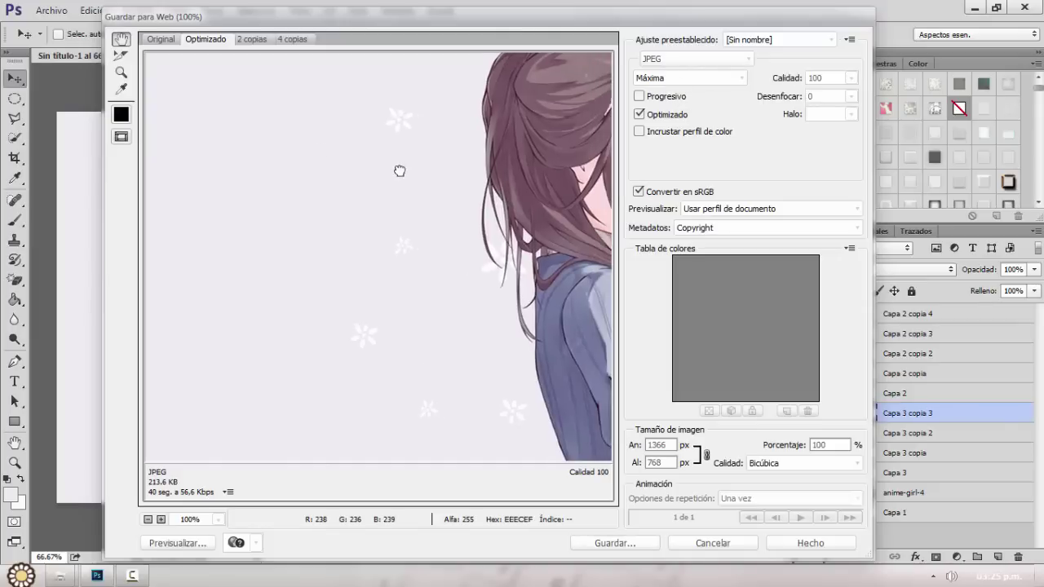
pyautogui.moveTo(401, 170); pyautogui.dragTo(13, 106)
pyautogui.click(605, 543)
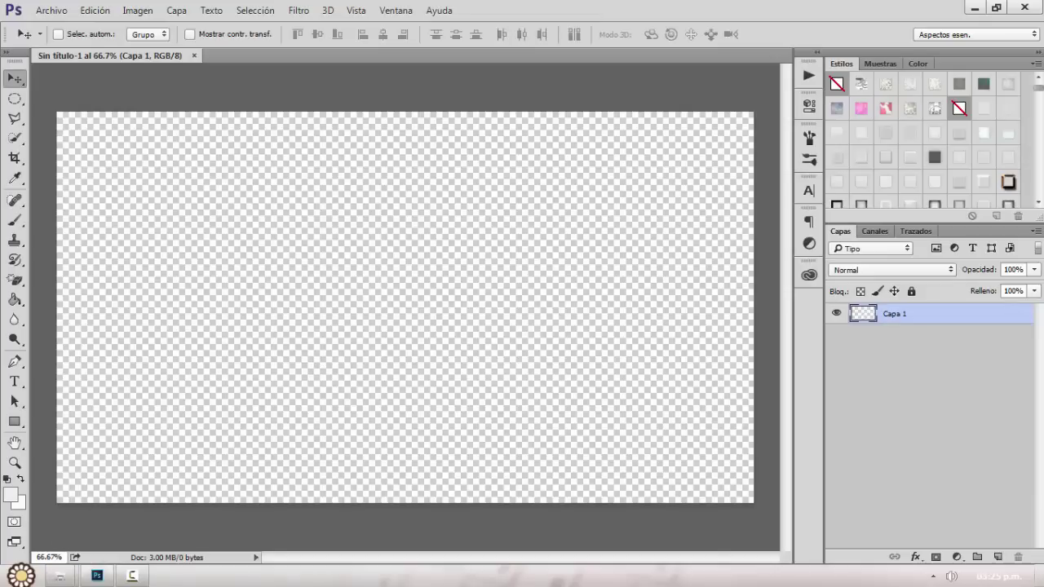
# - Browse from the tipo de imagenes folder to the Download folder and preview cupcake.jpg at full size
pyautogui.moveTo(60, 575)
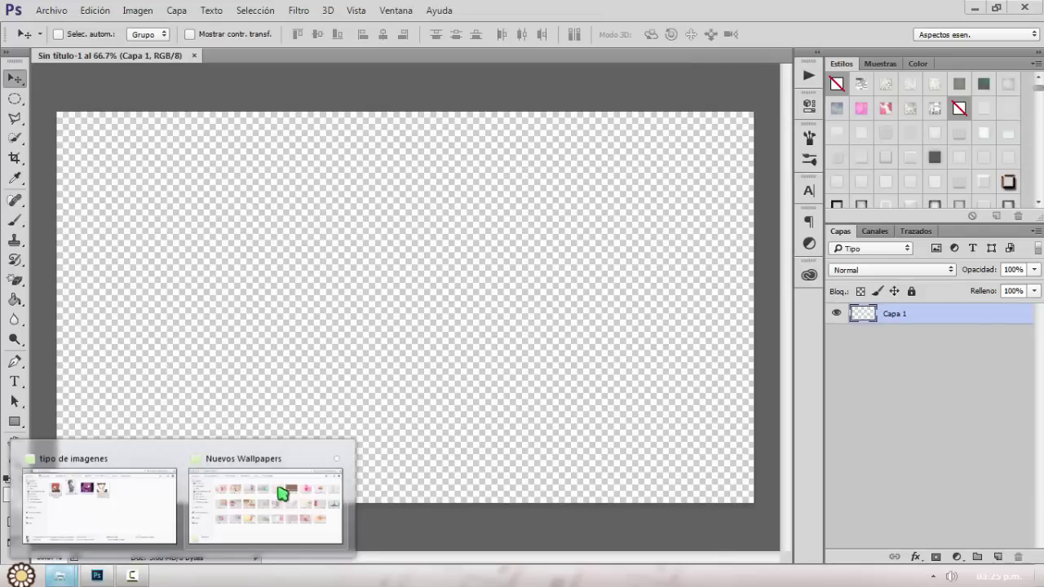
pyautogui.click(163, 506)
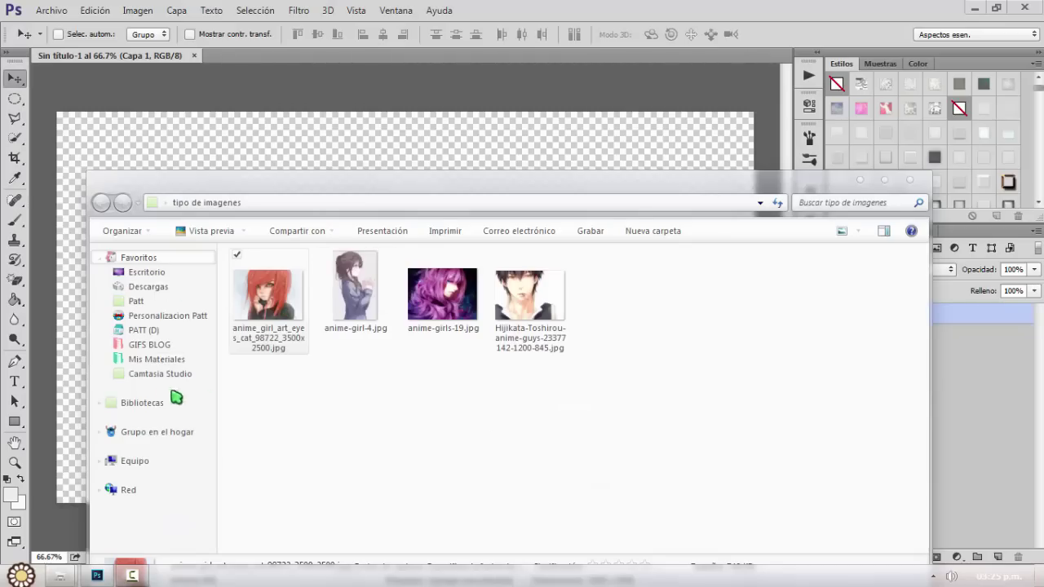
pyautogui.click(371, 285)
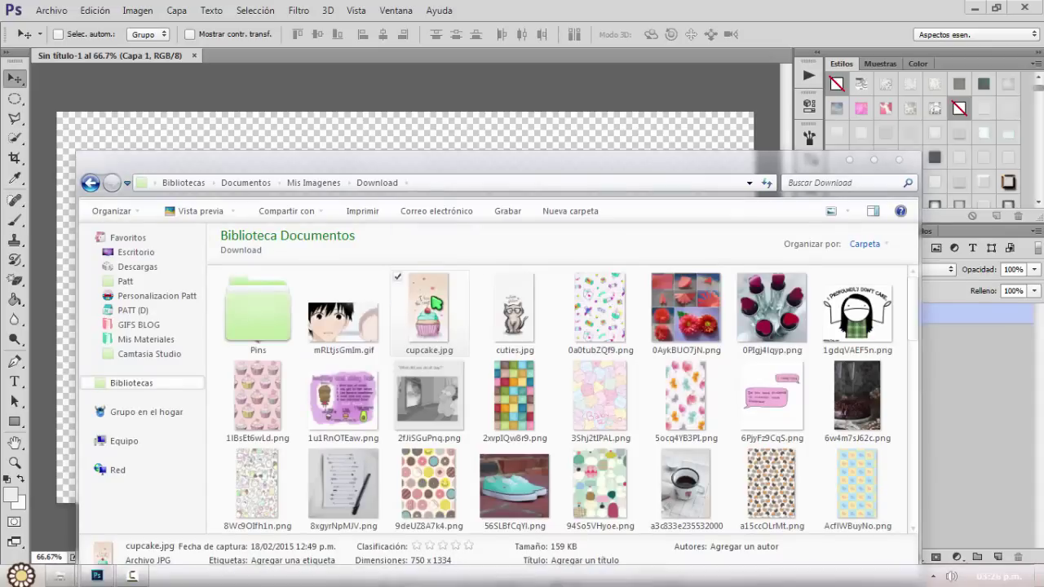
pyautogui.doubleClick(429, 314)
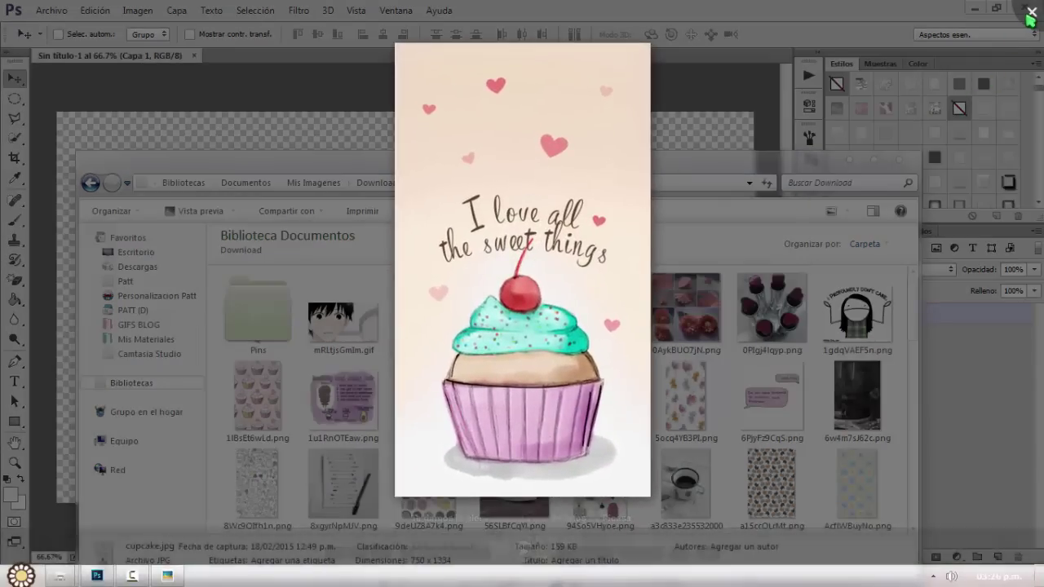
pyautogui.click(1031, 11)
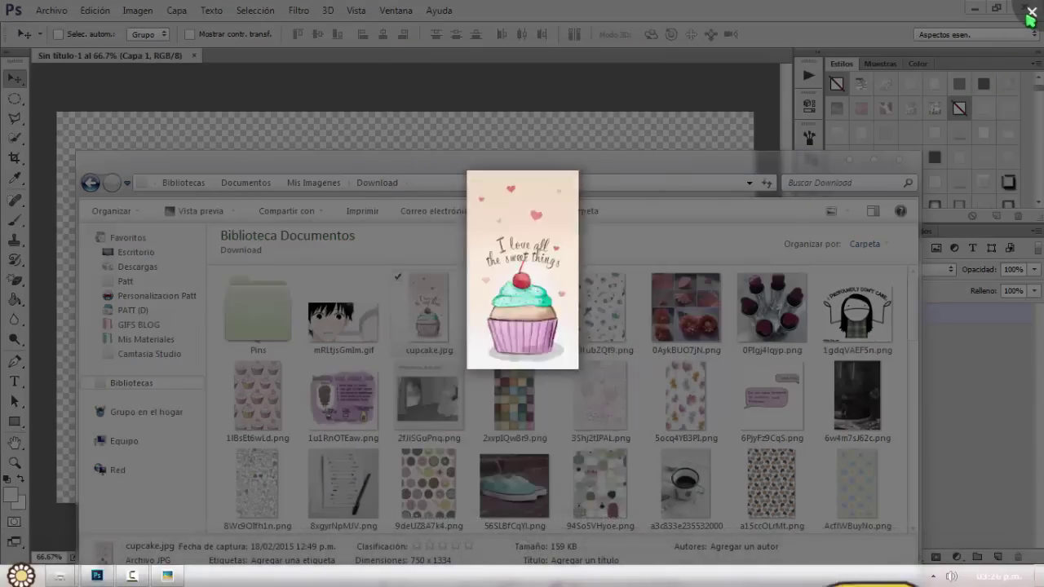
# - Place cupcake.jpg in the blank document and enlarge it proportionally to the full canvas height, keeping it near the horizontal centre
pyautogui.moveTo(359, 301); pyautogui.dragTo(461, 134)
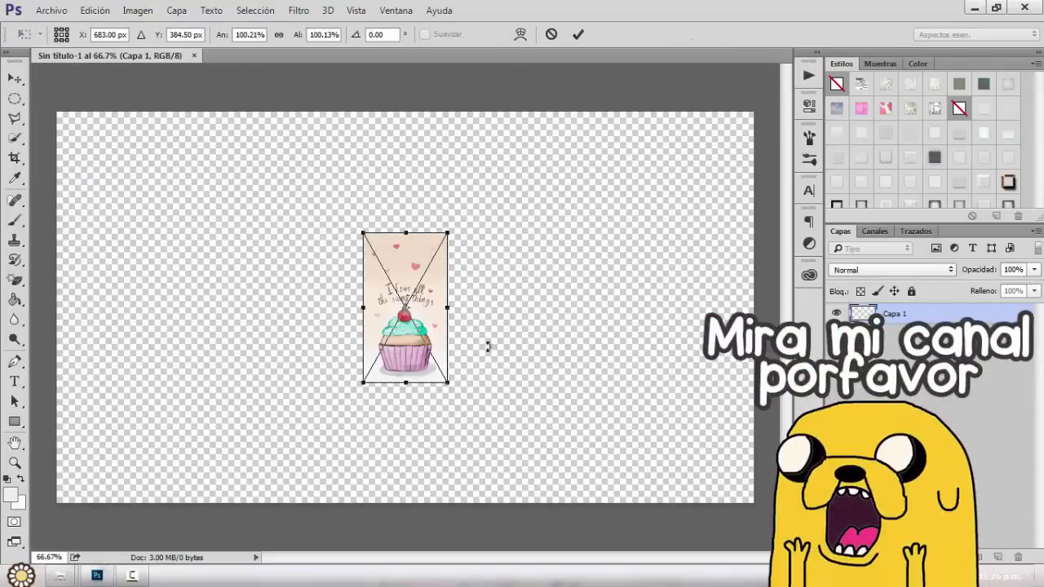
pyautogui.moveTo(382, 262); pyautogui.dragTo(367, 242)
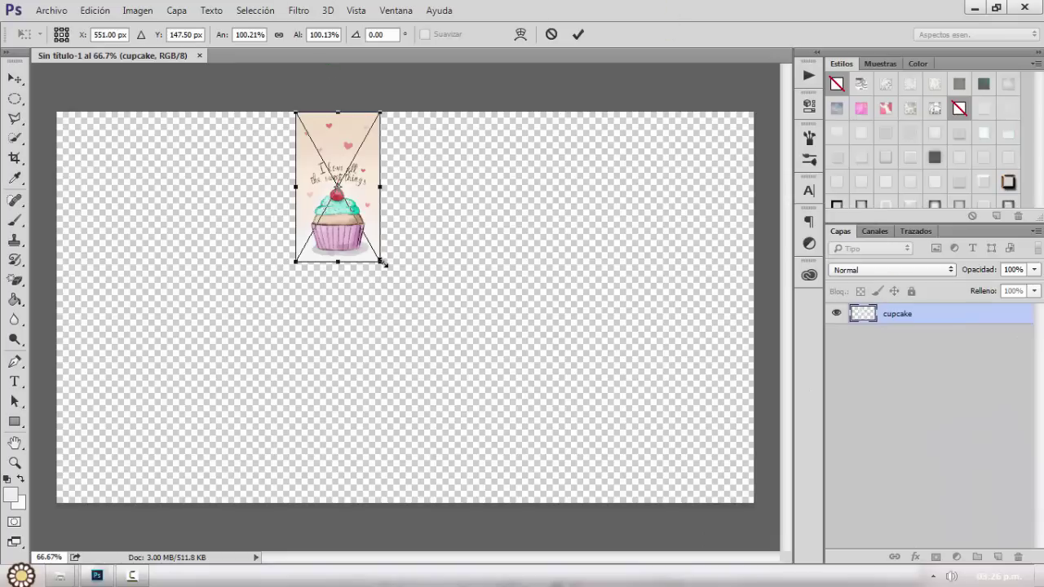
pyautogui.moveTo(382, 261); pyautogui.dragTo(547, 487)
pyautogui.click(578, 34)
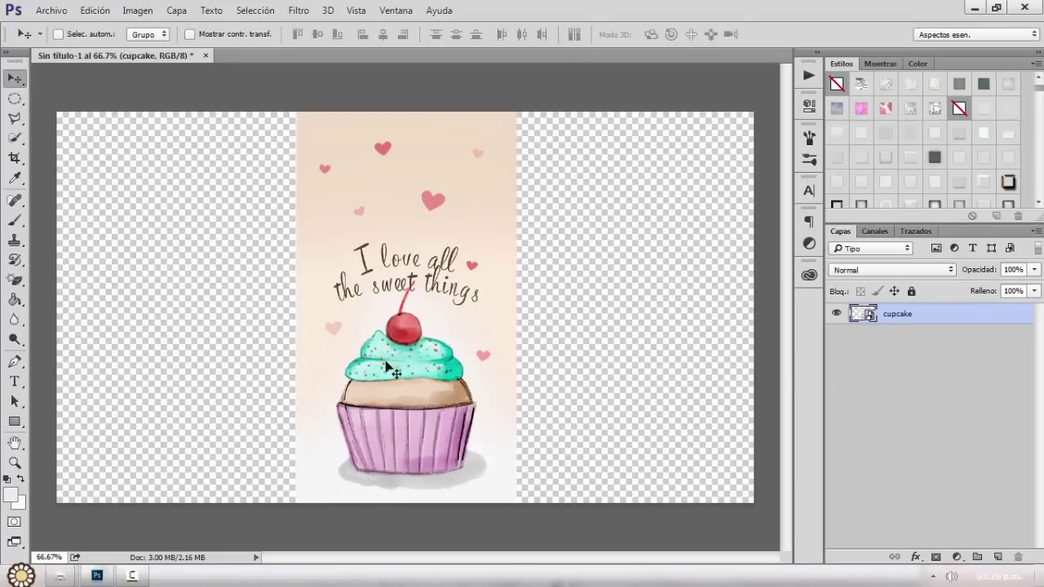
pyautogui.moveTo(392, 372)
pyautogui.mouseDown()
pyautogui.moveTo(371, 373)
pyautogui.moveTo(394, 373)
pyautogui.mouseUp()
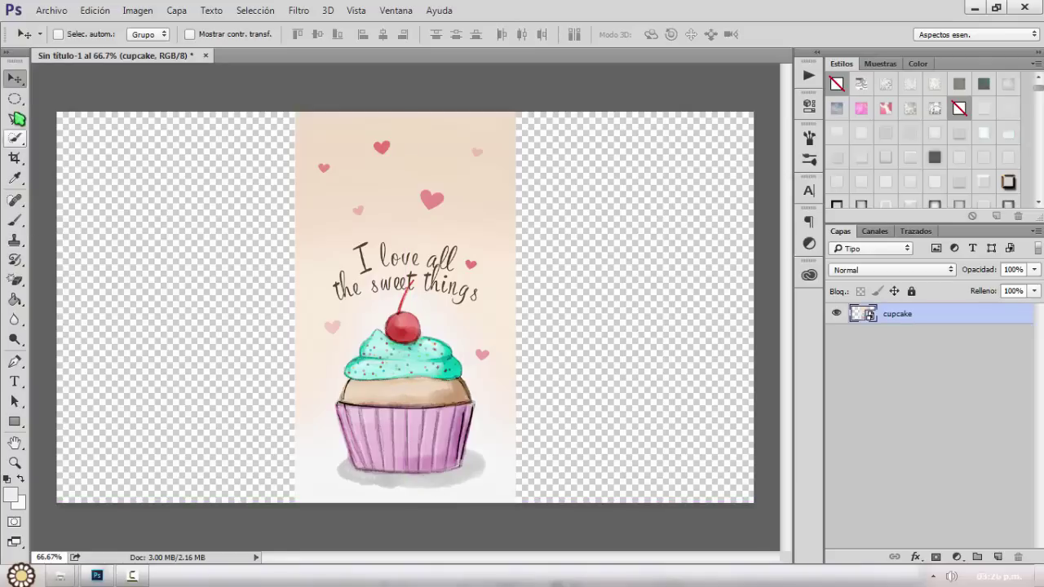
# - Select a thin vertical strip along the cupcake image's right edge with a rectangular selection and copy it to a new layer
pyautogui.click(14, 98)
pyautogui.click(98, 97)
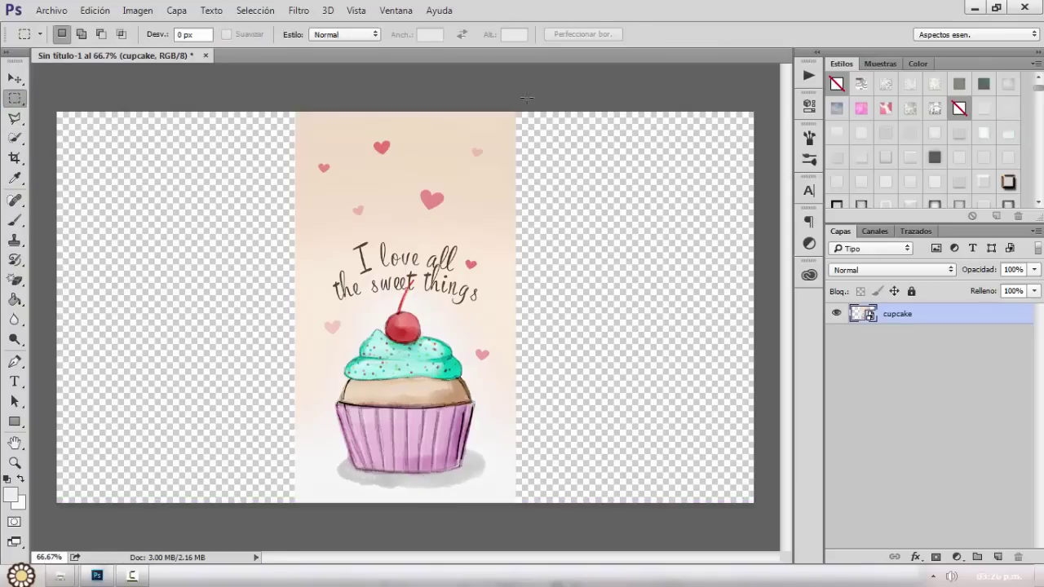
pyautogui.moveTo(503, 95); pyautogui.dragTo(578, 502)
pyautogui.rightClick(515, 409)
pyautogui.click(596, 211)
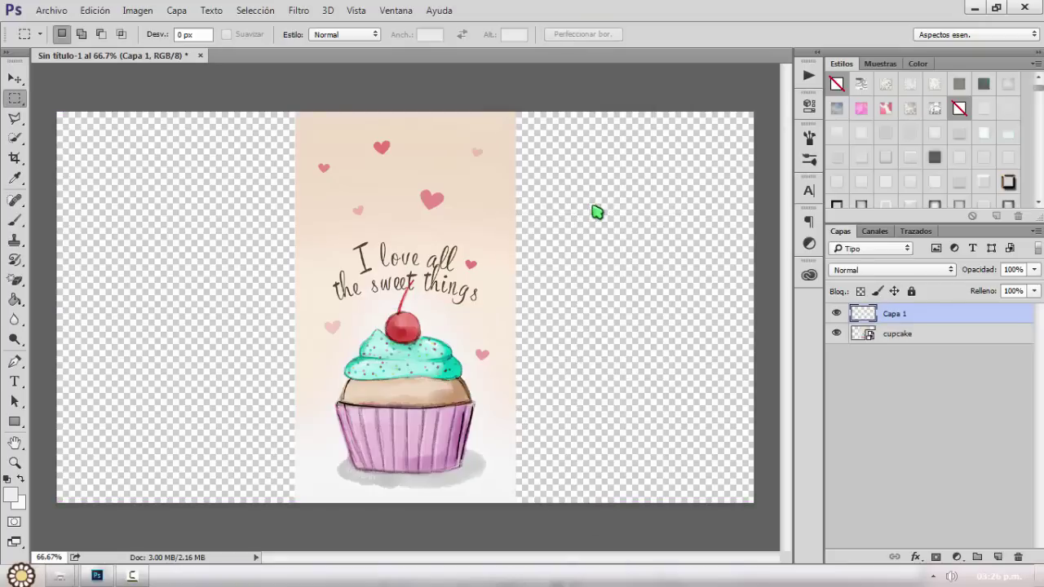
# - Stretch the right-edge strip and a matching left-edge strip on Capa 2 horizontally so they fill the empty areas on both sides of the cupcake
pyautogui.hotkey('ctrl', 't')
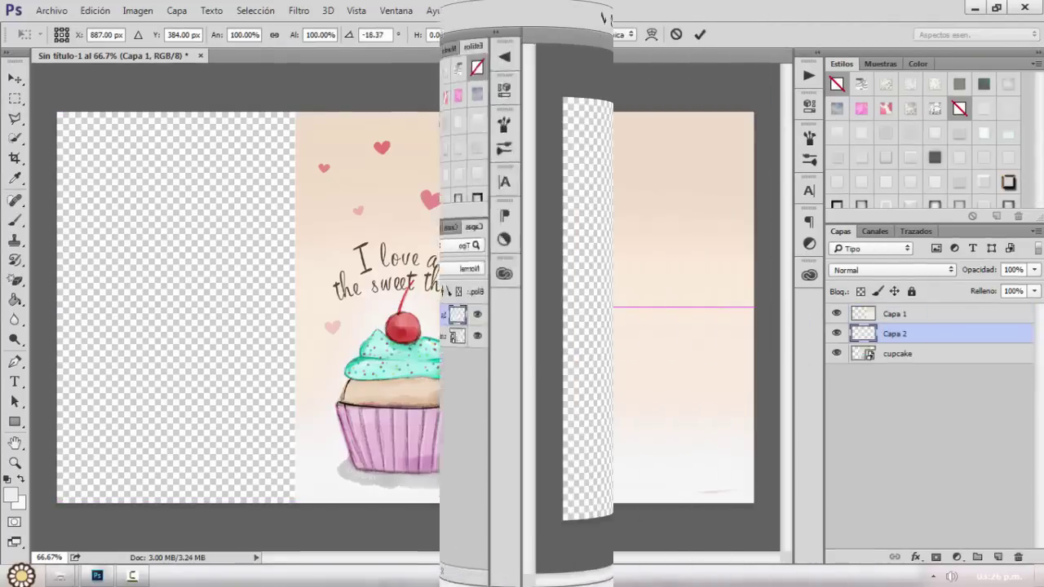
pyautogui.moveTo(81, 307); pyautogui.dragTo(23, 342)
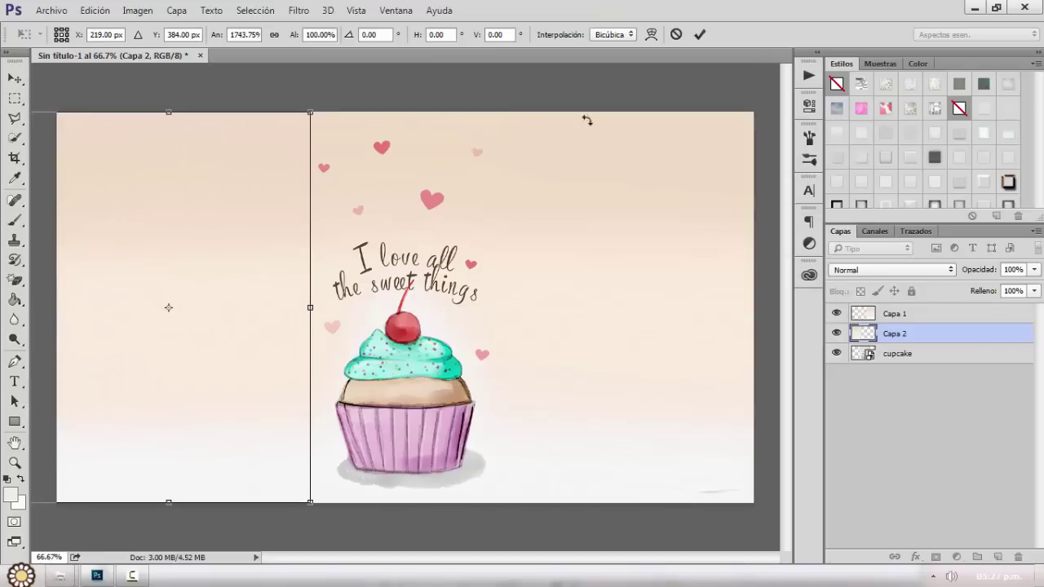
pyautogui.click(700, 33)
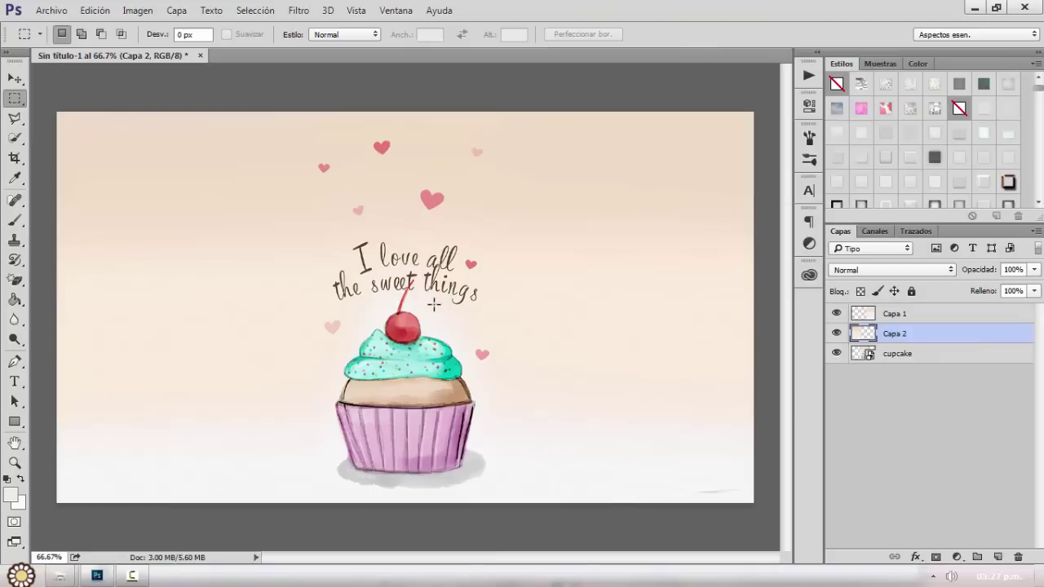
# - Check the cupcake wallpaper at 100% zoom and export it with Save for Web as a quality 100 JPEG at 1366 x 768 px
pyautogui.click(15, 462)
pyautogui.click(469, 34)
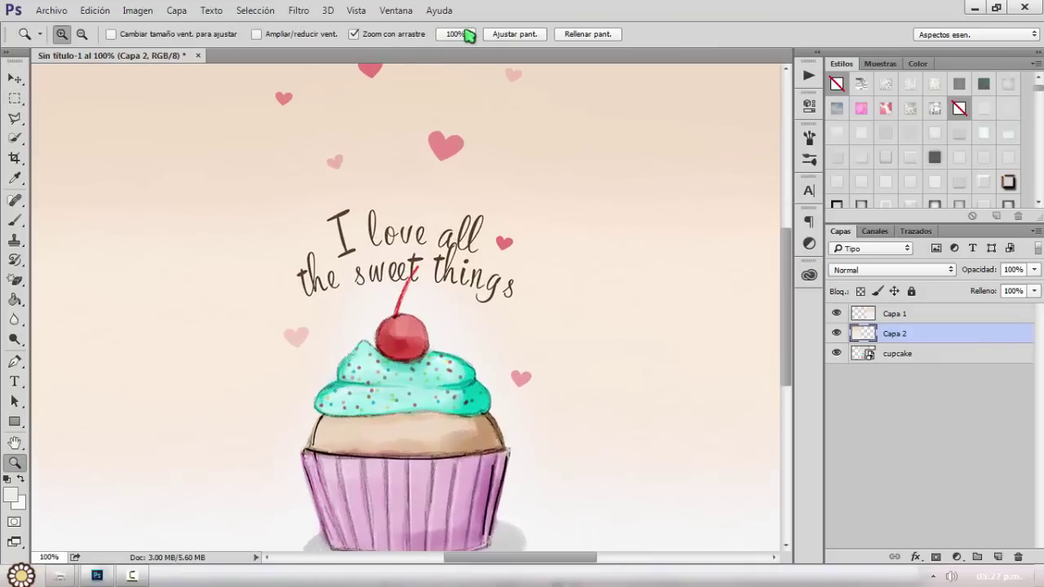
pyautogui.moveTo(788, 313); pyautogui.dragTo(801, 337)
pyautogui.click(51, 10)
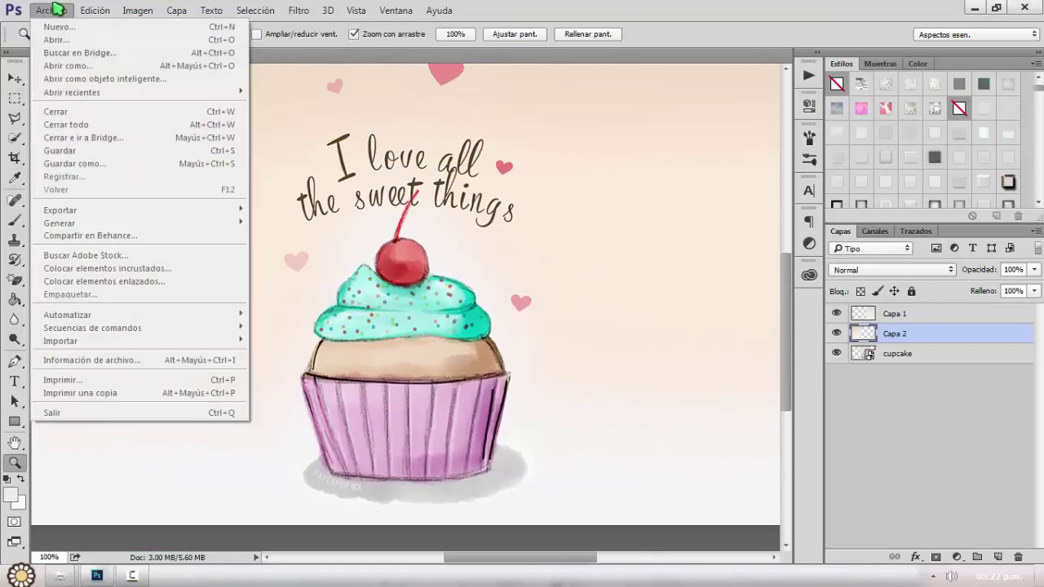
pyautogui.moveTo(198, 211)
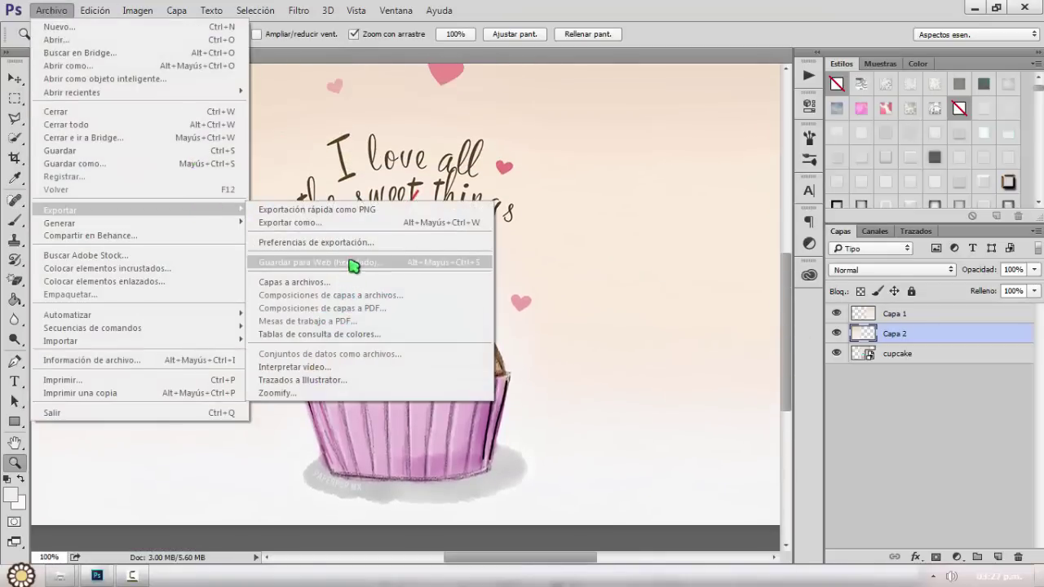
pyautogui.click(322, 261)
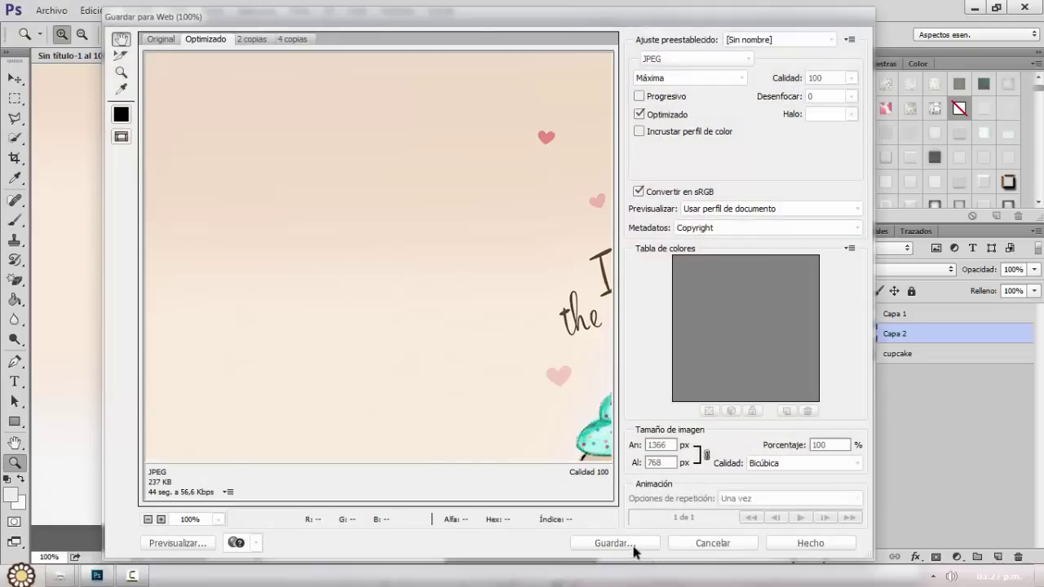
pyautogui.click(633, 552)
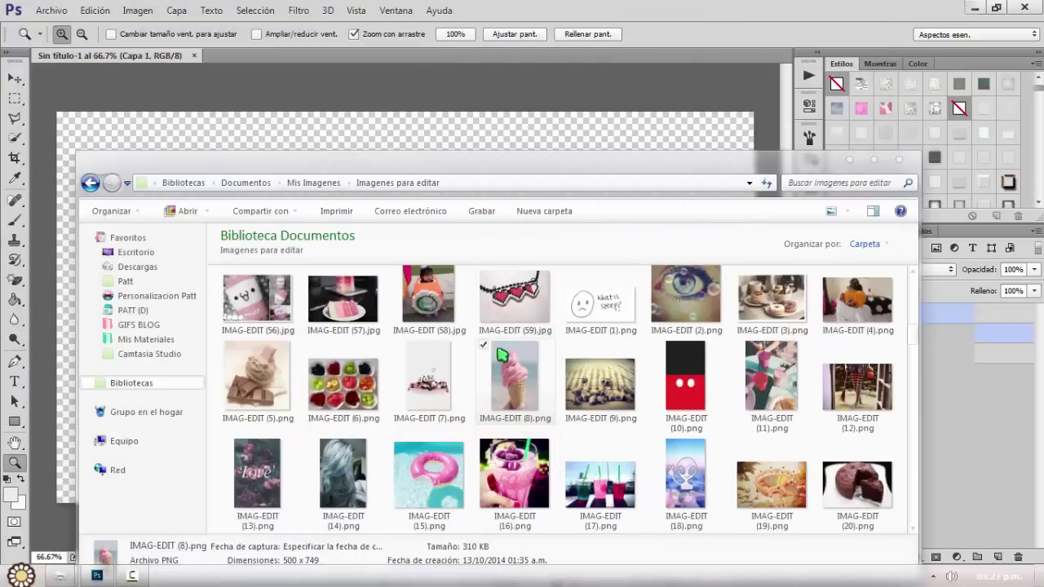
# - Place IMAG-EDIT (8).png in the blank document and enlarge it proportionally to about 103% so it fills the canvas height
pyautogui.doubleClick(502, 355)
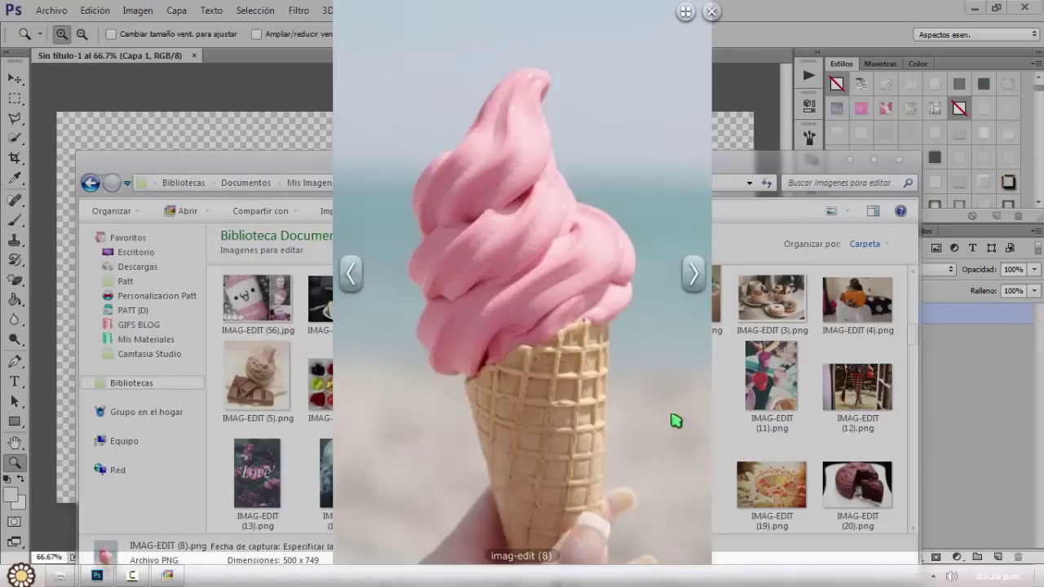
pyautogui.click(710, 14)
pyautogui.moveTo(527, 398); pyautogui.dragTo(552, 147)
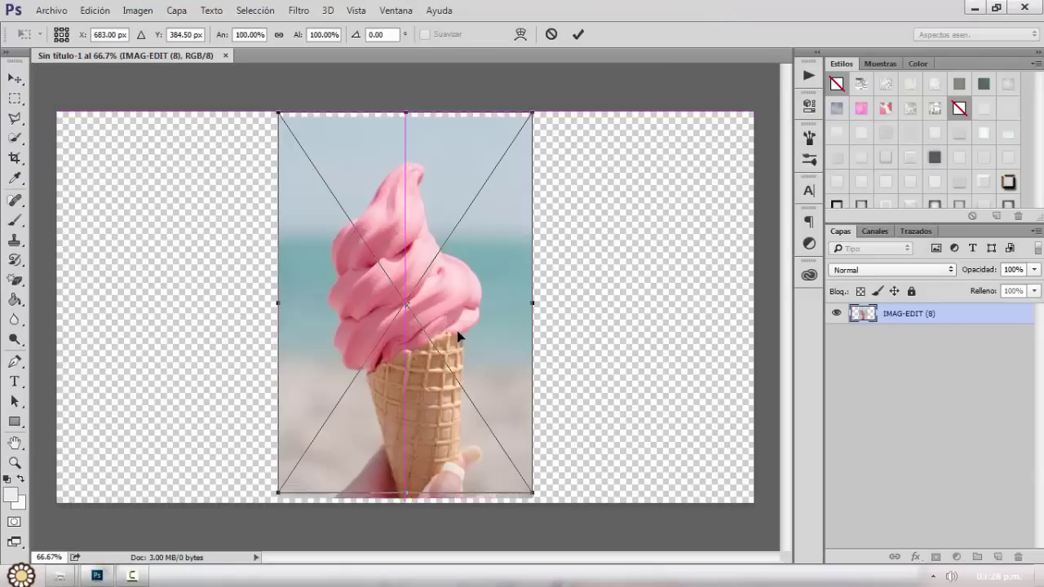
pyautogui.moveTo(532, 497); pyautogui.dragTo(540, 504)
pyautogui.press('shift')
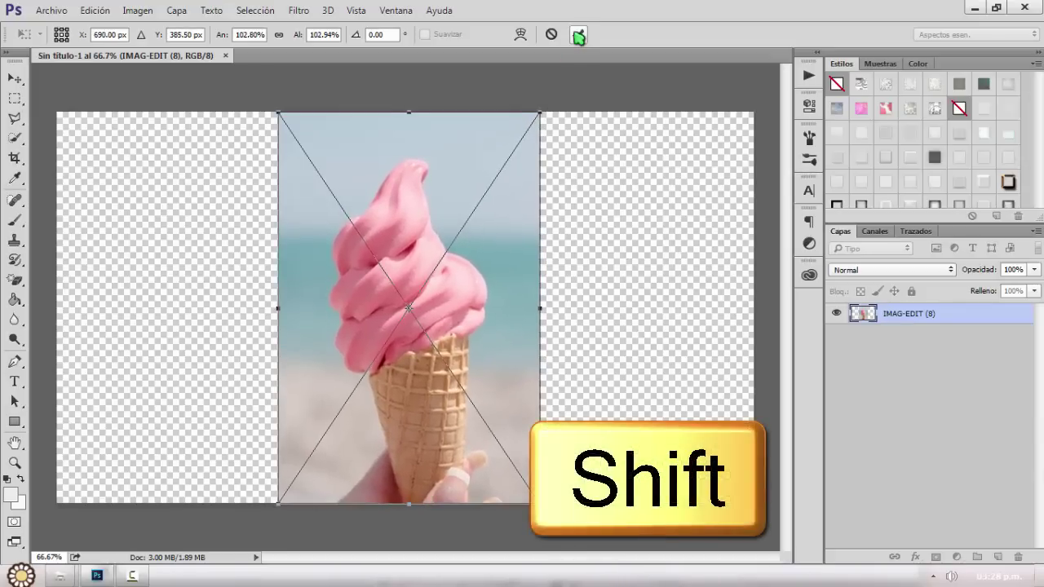
pyautogui.click(578, 37)
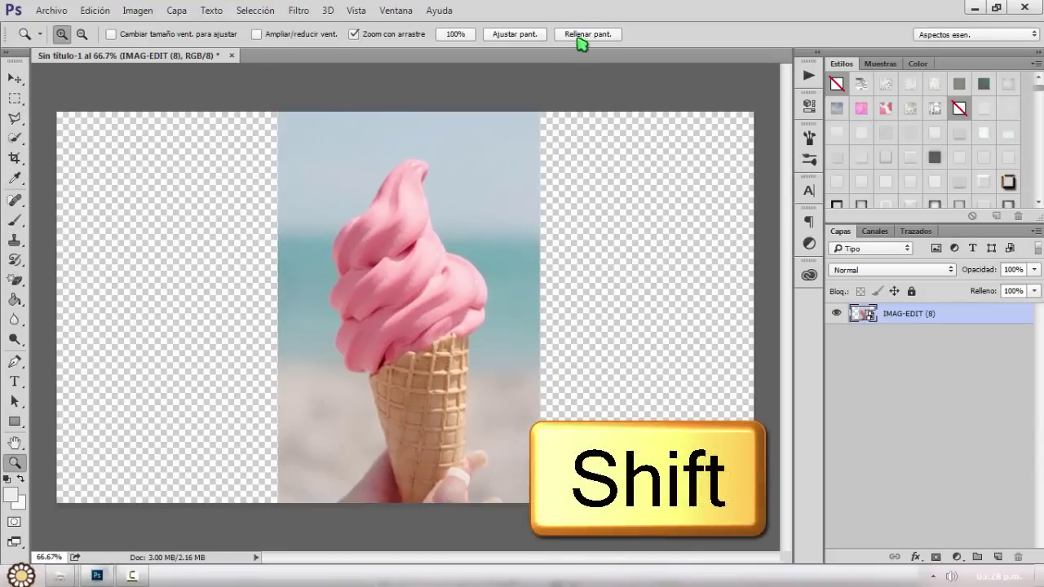
pyautogui.hotkey('ctrl', 't')
pyautogui.moveTo(540, 111); pyautogui.dragTo(649, 95)
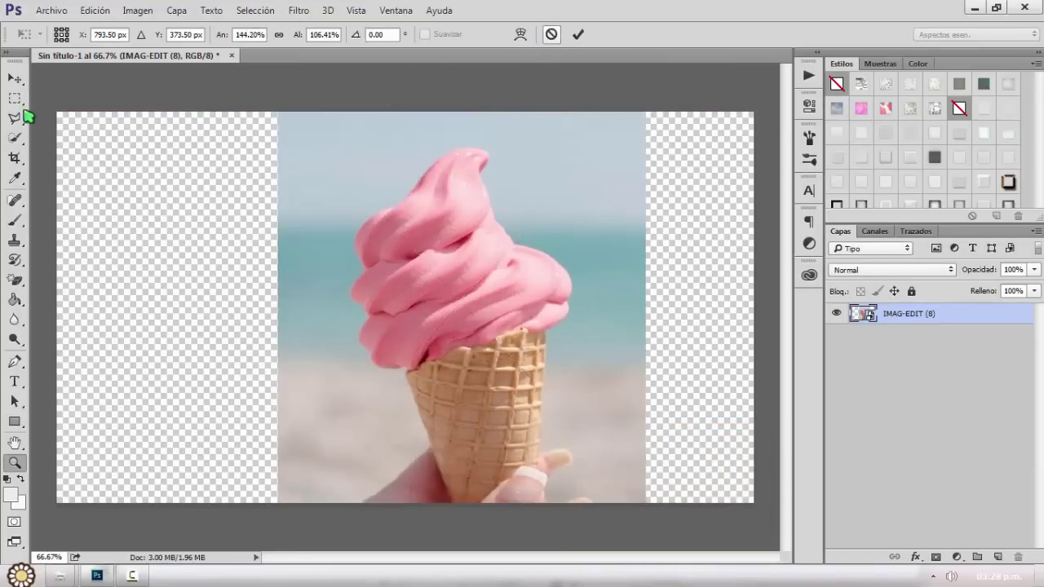
pyautogui.press('Escape')
# - Copy a thin rectangular strip of the ice cream photo's right edge to a new layer and stretch it to the right canvas edge
pyautogui.click(16, 99)
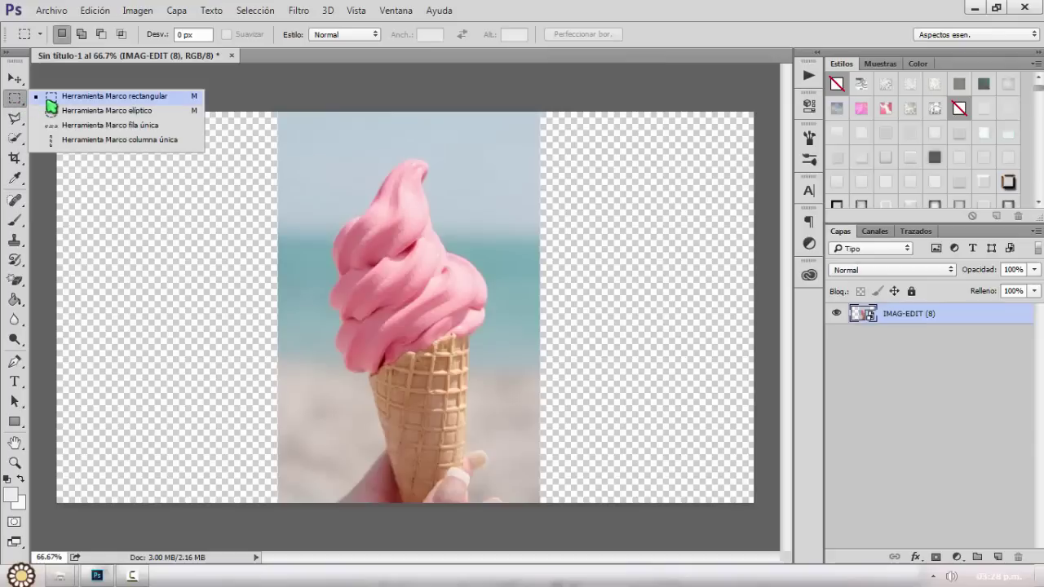
pyautogui.click(50, 97)
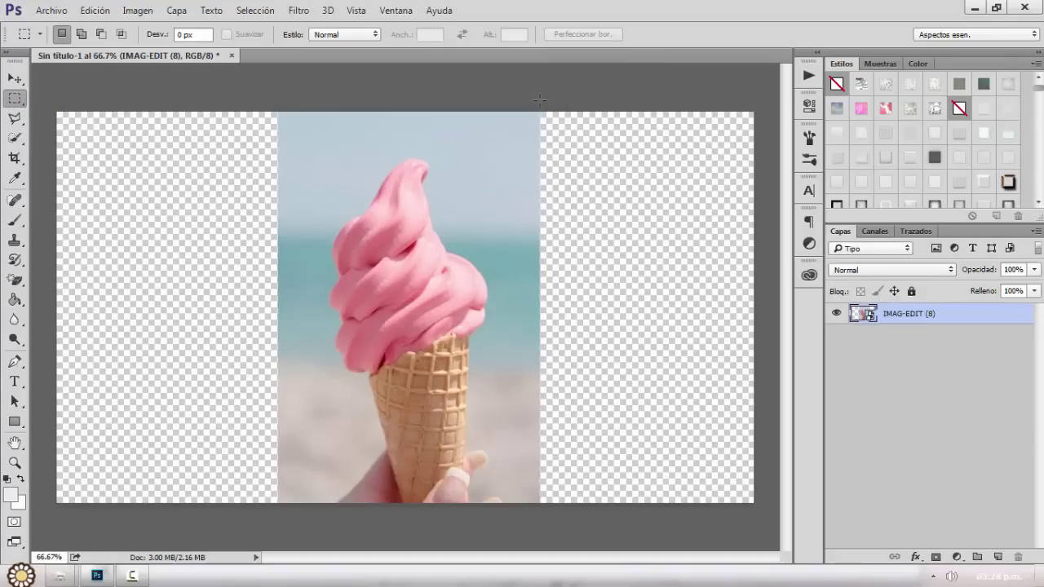
pyautogui.moveTo(522, 102); pyautogui.dragTo(560, 522)
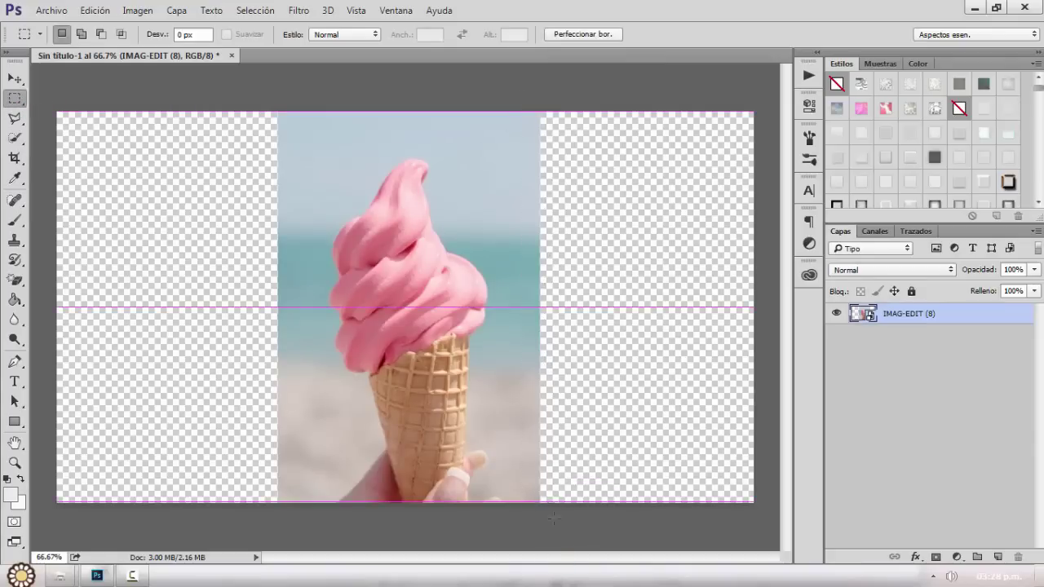
pyautogui.rightClick(547, 448)
pyautogui.click(652, 241)
pyautogui.hotkey('ctrl', 't')
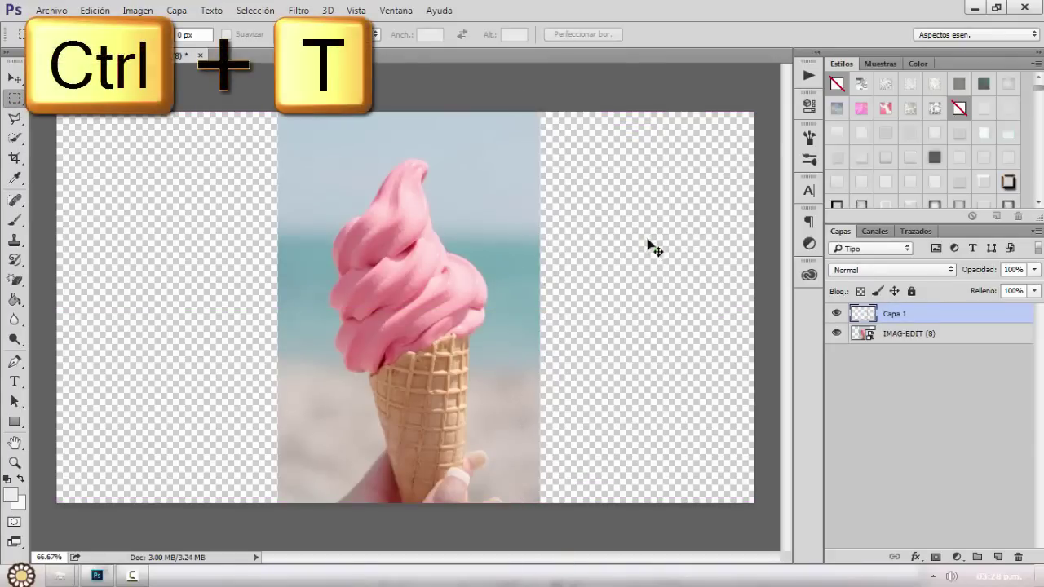
pyautogui.moveTo(546, 313); pyautogui.dragTo(753, 312)
pyautogui.click(701, 35)
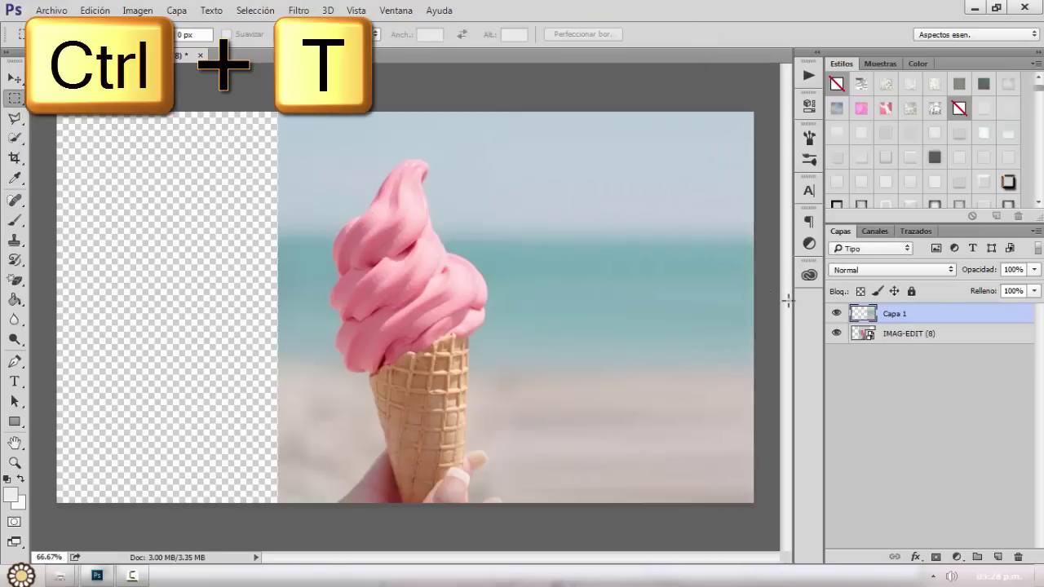
# - Copy a thin strip of the ice cream photo's left edge to a new layer and stretch it to the left canvas edge
pyautogui.click(950, 334)
pyautogui.moveTo(263, 106); pyautogui.dragTo(295, 522)
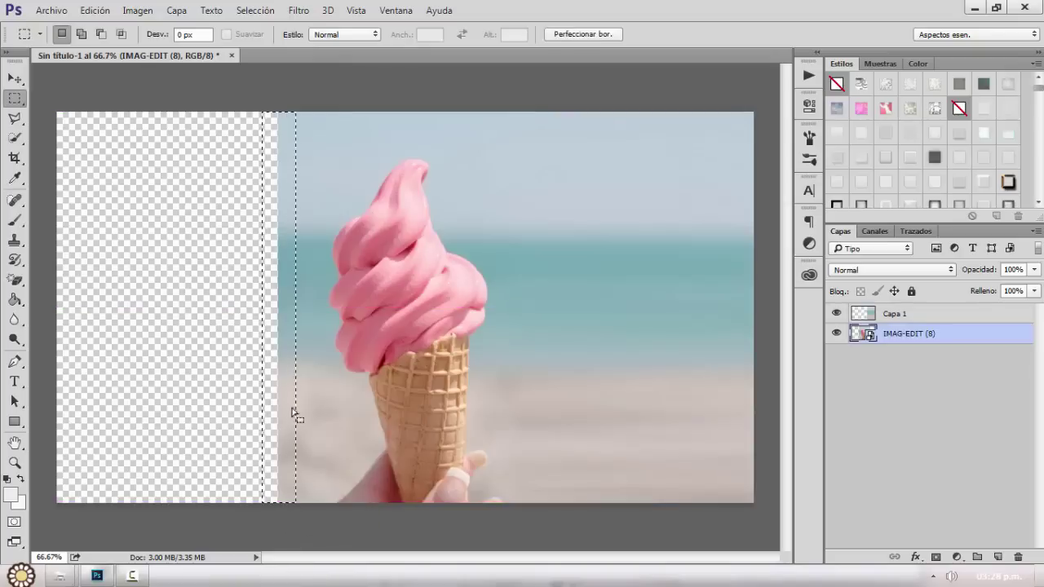
pyautogui.rightClick(292, 401)
pyautogui.click(355, 196)
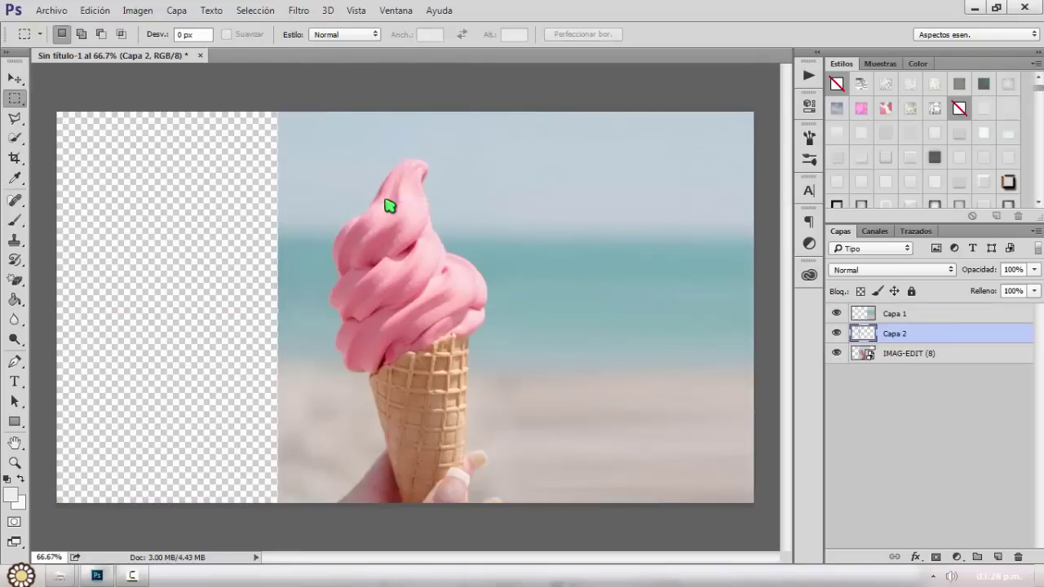
pyautogui.hotkey('ctrl', 't')
pyautogui.moveTo(281, 309); pyautogui.dragTo(57, 310)
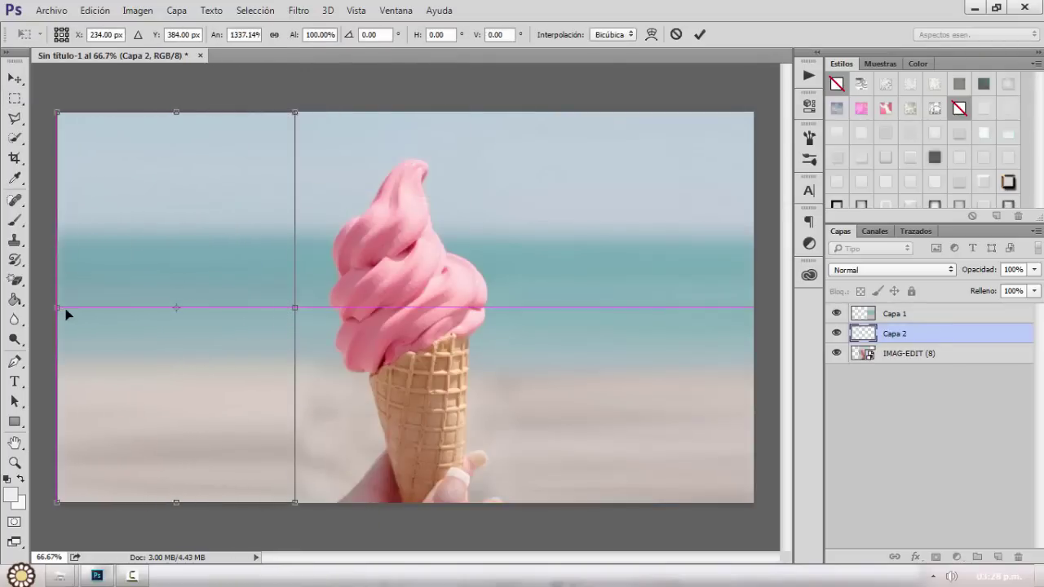
pyautogui.click(699, 34)
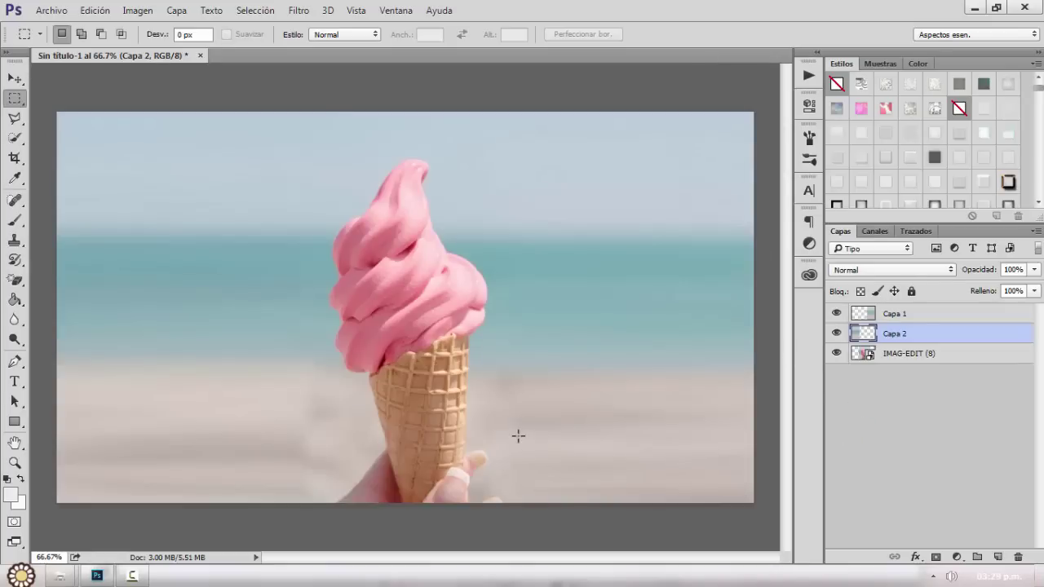
# - Merge the two stretched strip layers, Capa 1 and Capa 2, and check the result by toggling the visibility of both remaining layers
pyautogui.keyDown('shift'); pyautogui.click(916, 318); pyautogui.keyUp('shift')
pyautogui.click(917, 319)
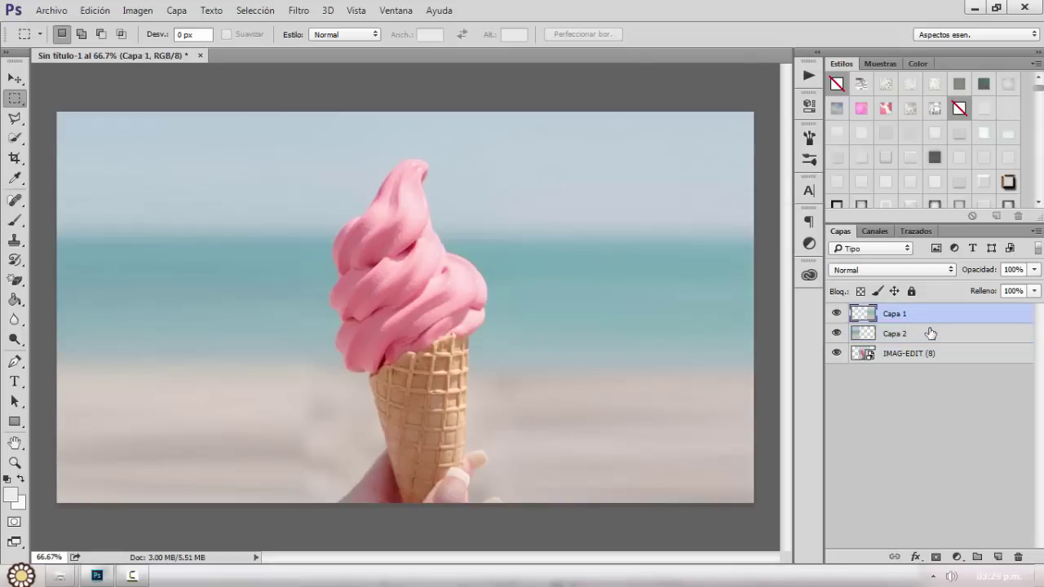
pyautogui.keyDown('shift'); pyautogui.click(930, 333); pyautogui.keyUp('shift')
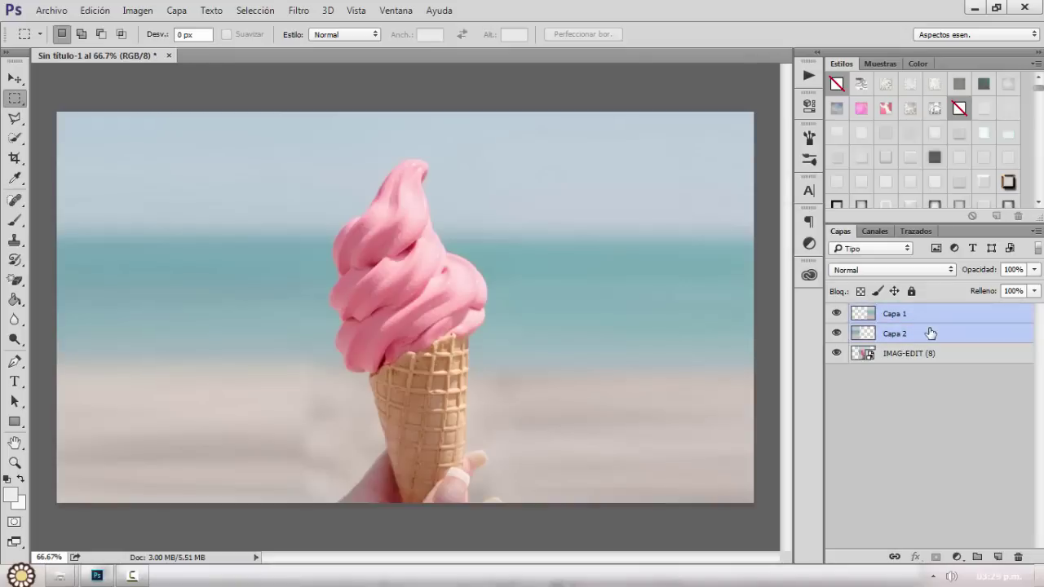
pyautogui.hotkey('ctrl', 'e')
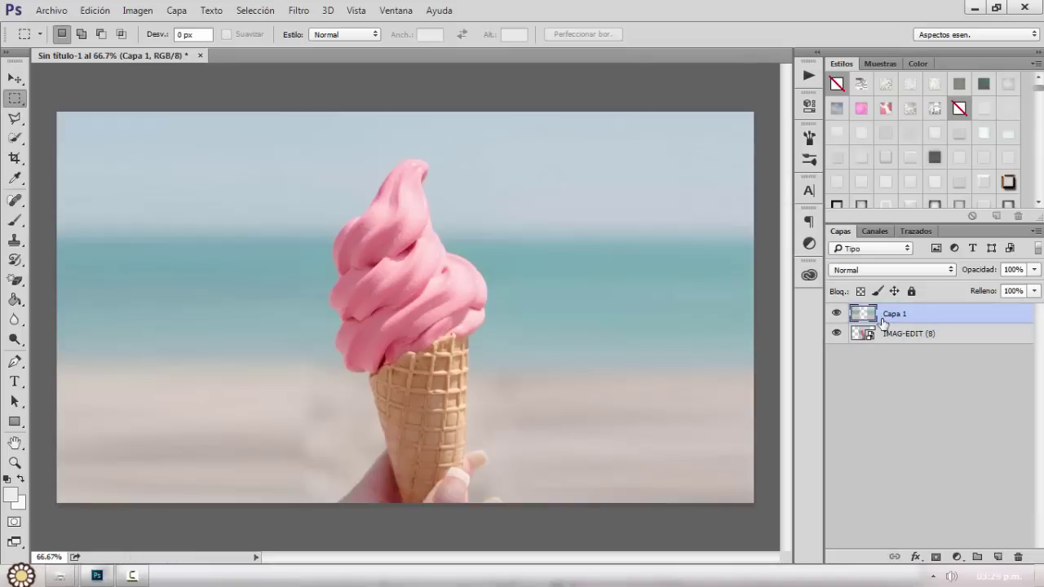
pyautogui.click(840, 313)
pyautogui.click(841, 313)
pyautogui.click(835, 334)
pyautogui.click(837, 315)
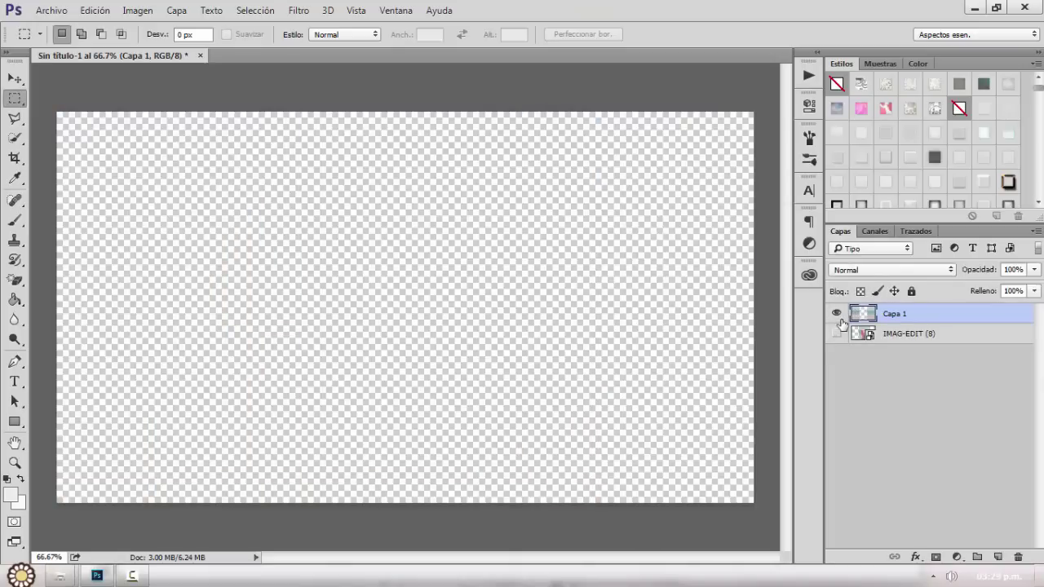
pyautogui.click(837, 315)
pyautogui.click(836, 333)
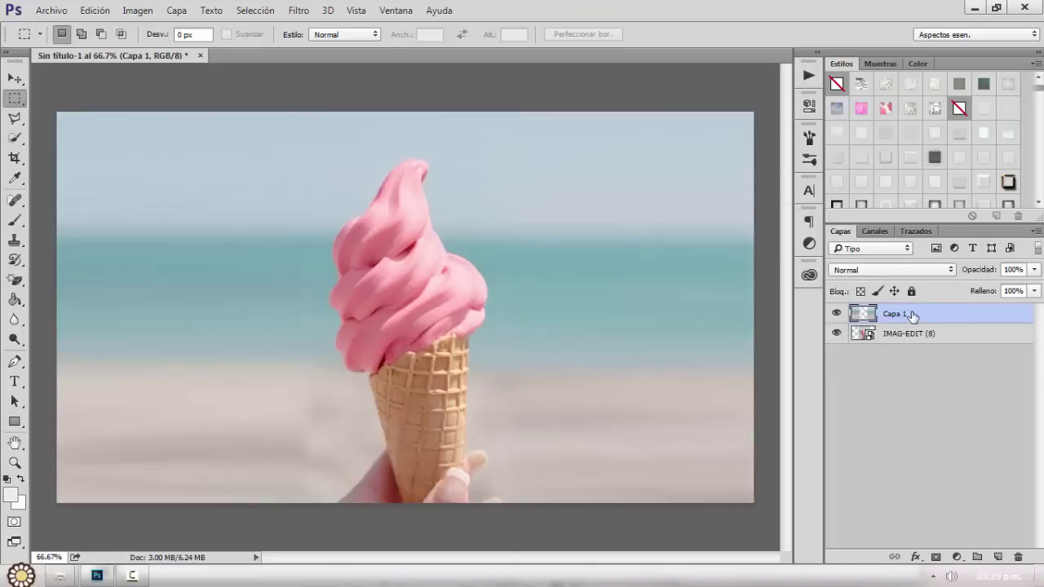
# - Blur the merged side strips on Capa 1 with a 5.3-pixel Gaussian Blur and a Radial Blur
pyautogui.click(298, 9)
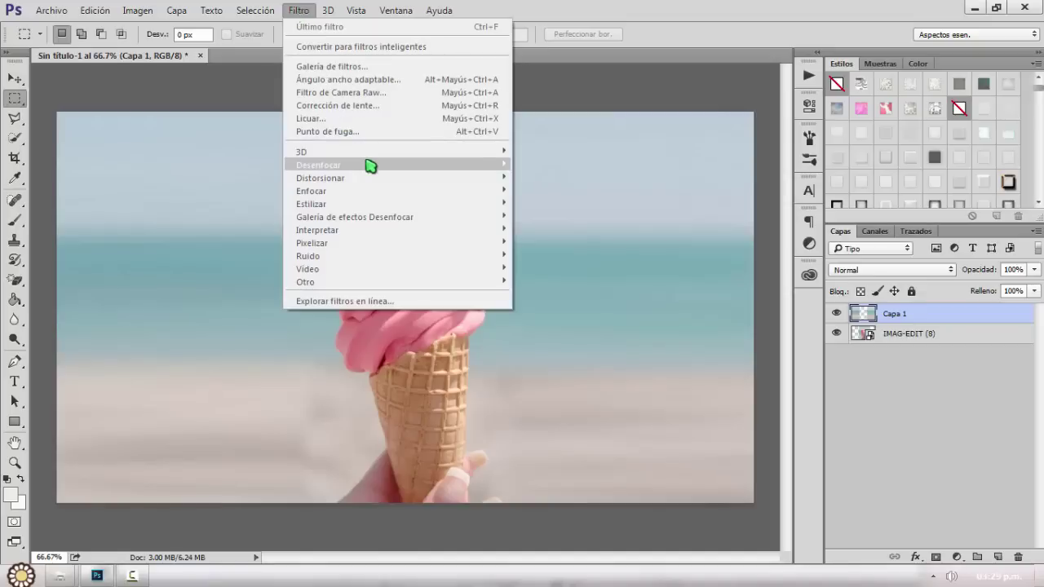
pyautogui.moveTo(364, 165)
pyautogui.click(618, 256)
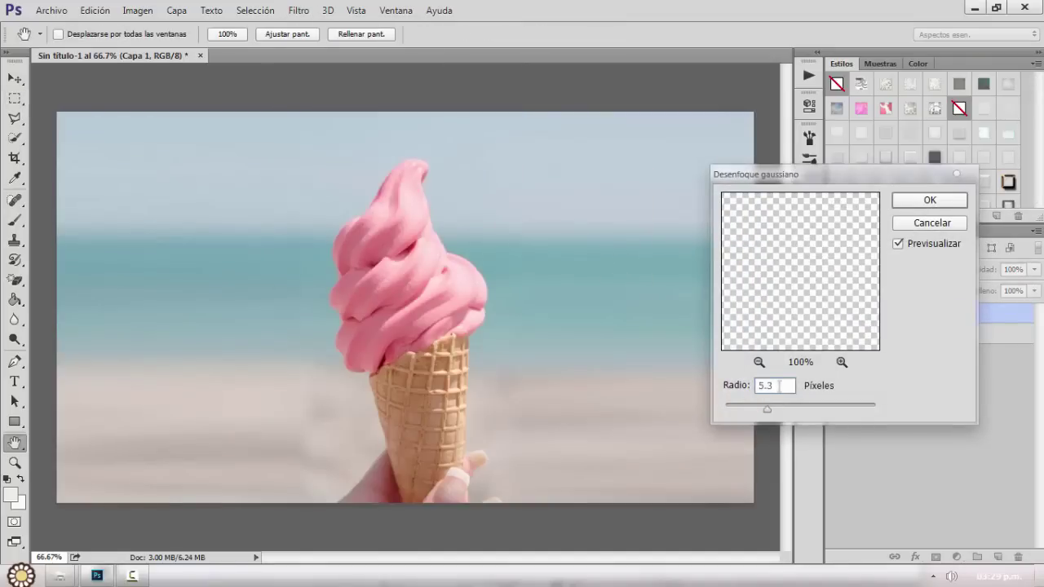
pyautogui.click(938, 202)
pyautogui.click(300, 11)
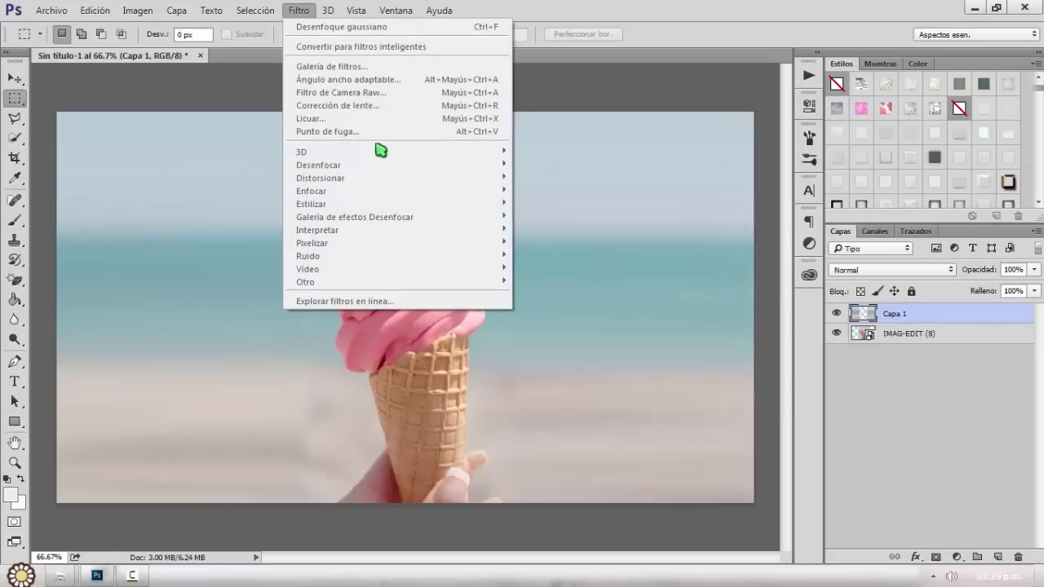
pyautogui.moveTo(401, 167)
pyautogui.click(602, 269)
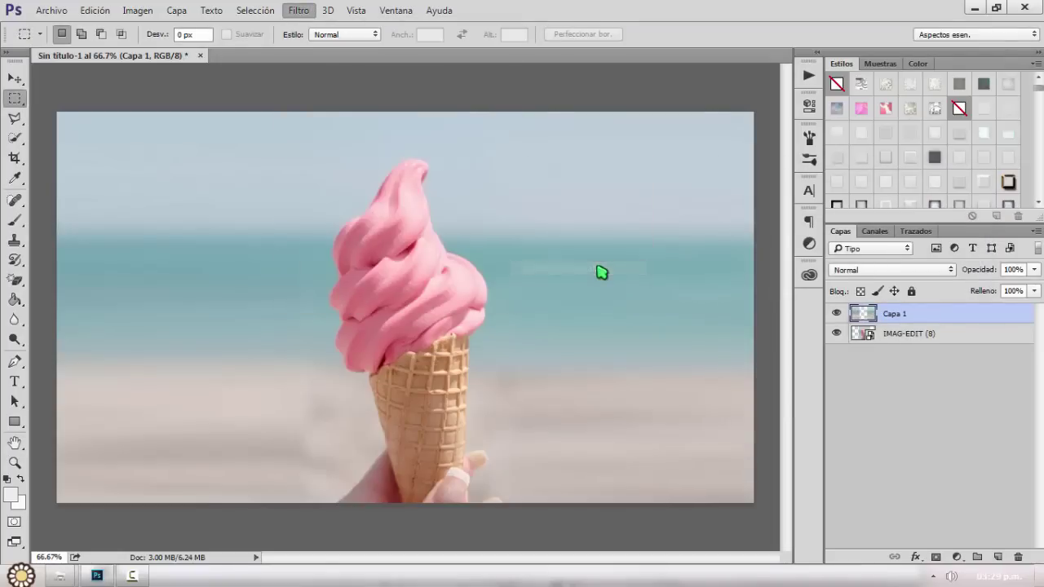
pyautogui.click(571, 193)
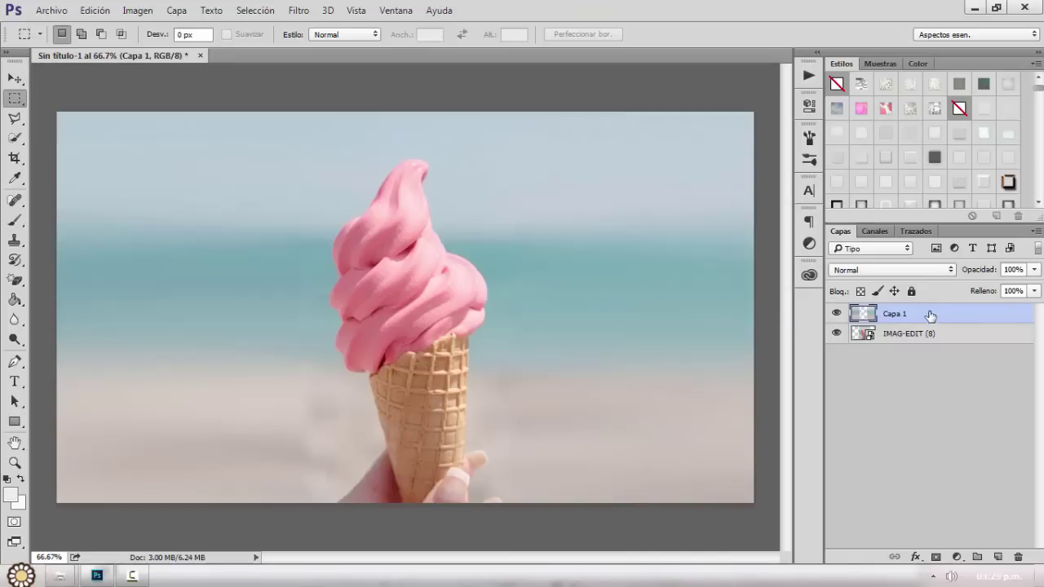
# - Merge Capa 1 with the IMAG-EDIT (8) layer and duplicate the merged layer
pyautogui.keyDown('shift'); pyautogui.click(943, 338); pyautogui.keyUp('shift')
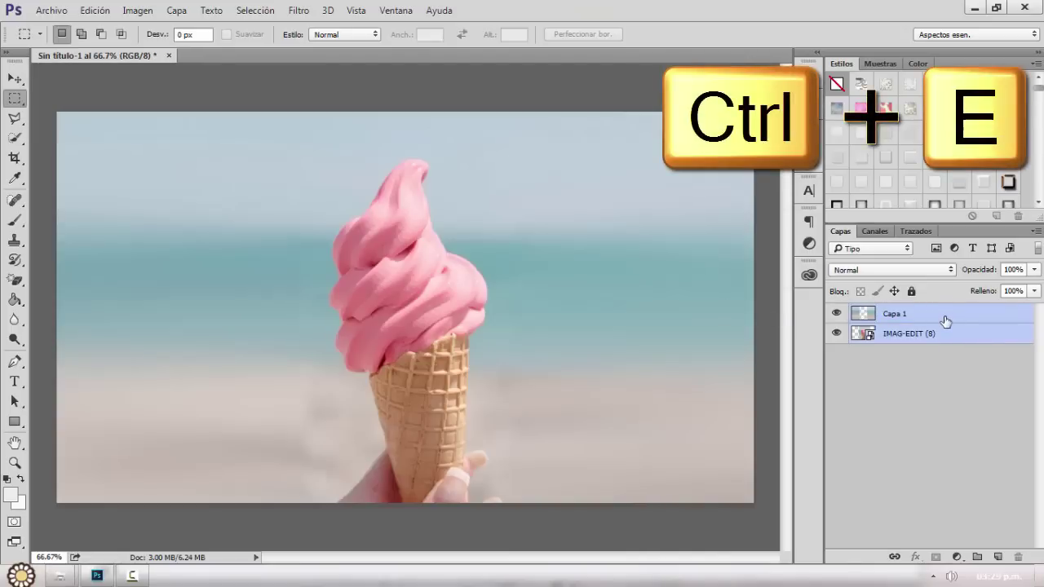
pyautogui.hotkey('ctrl', 'e')
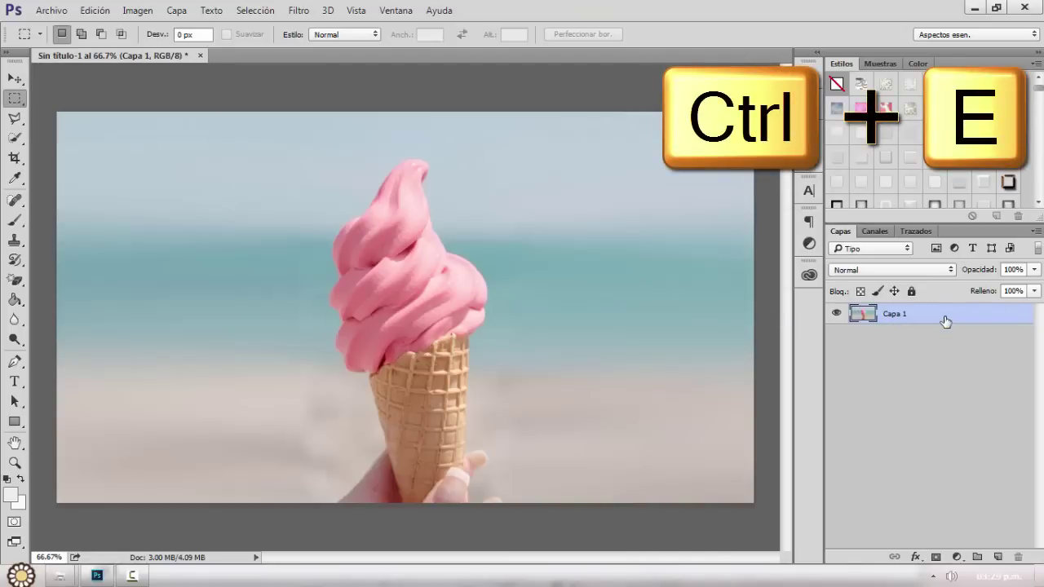
pyautogui.hotkey('ctrl', 'j')
# - Apply a stronger Gaussian Blur to Capa 1 copia so the whole ice cream picture is visibly blurred
pyautogui.click(299, 10)
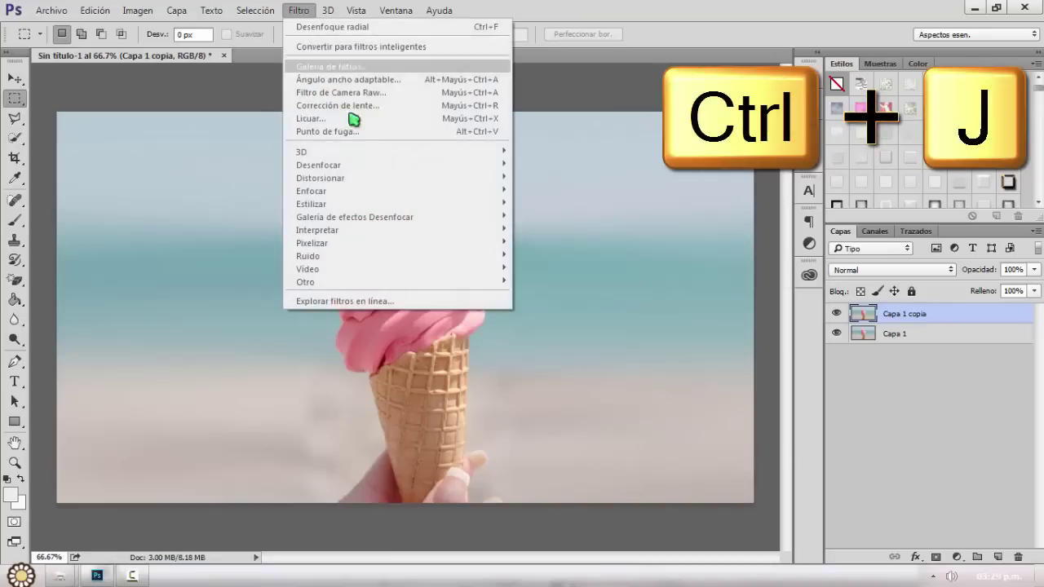
pyautogui.moveTo(401, 167)
pyautogui.click(641, 258)
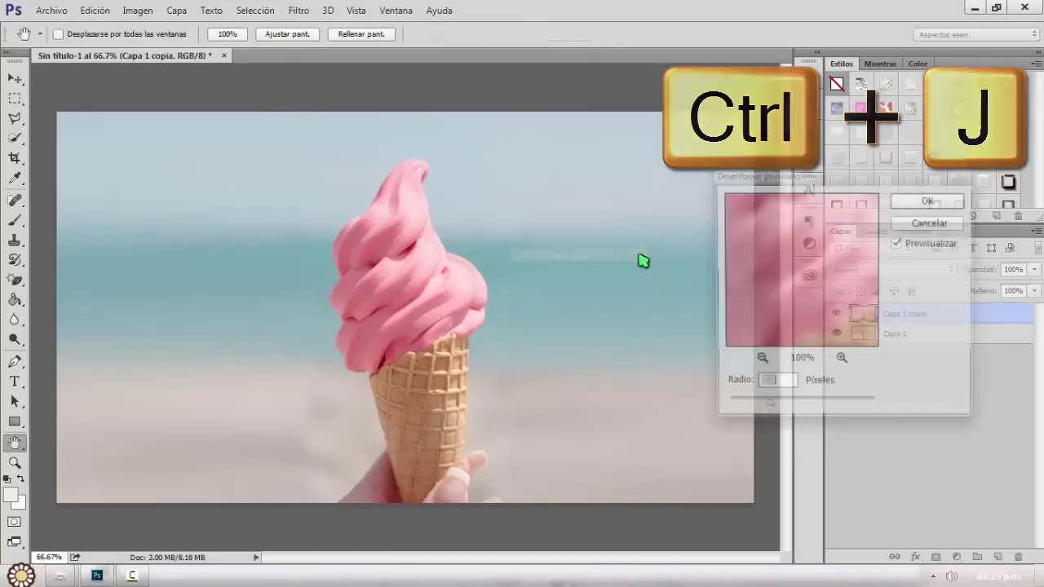
pyautogui.moveTo(768, 409); pyautogui.dragTo(781, 408)
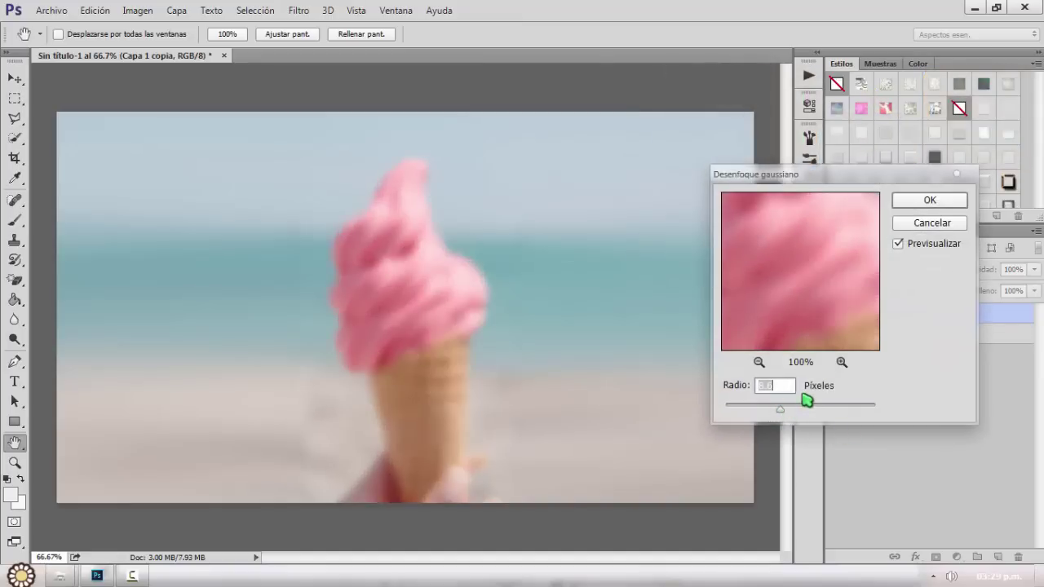
pyautogui.click(926, 202)
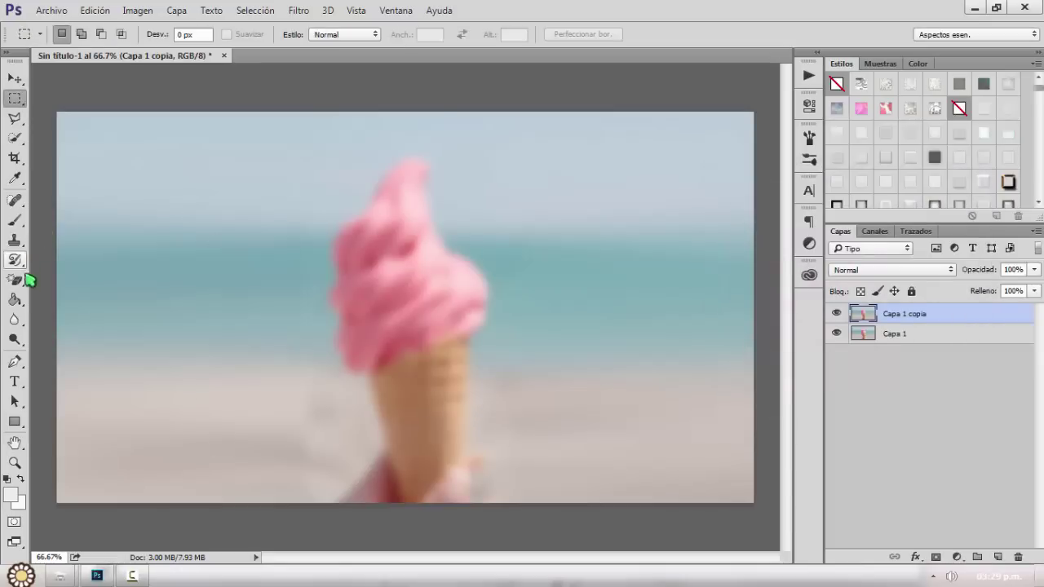
# - Erase the blurred ice cream and cone on Capa 1 copia with a 129 px Eraser to reveal the sharp original
pyautogui.click(15, 279)
pyautogui.click(98, 275)
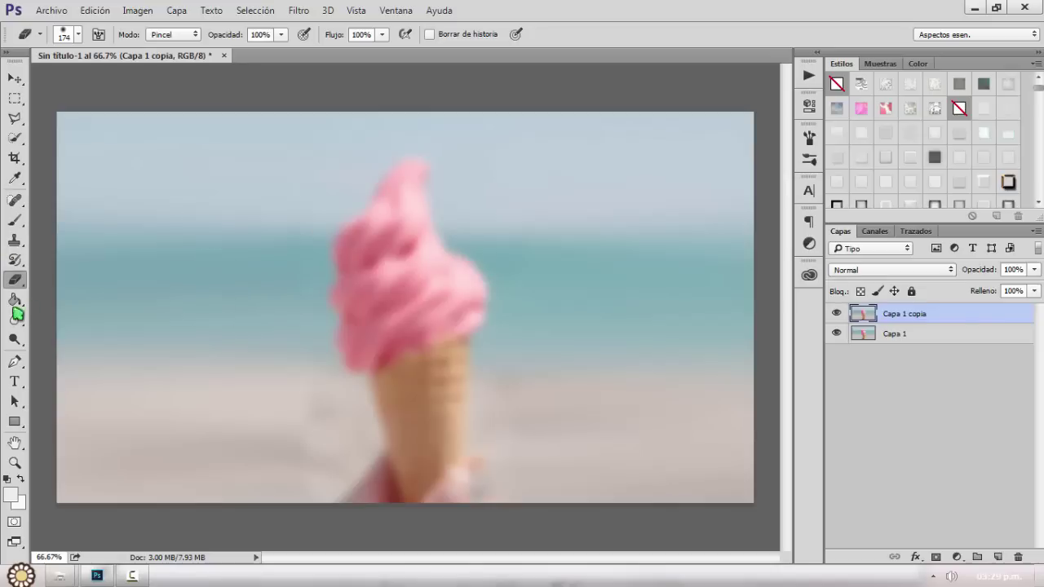
pyautogui.moveTo(495, 318)
pyautogui.mouseDown()
pyautogui.moveTo(475, 321)
pyautogui.moveTo(466, 305)
pyautogui.mouseUp()
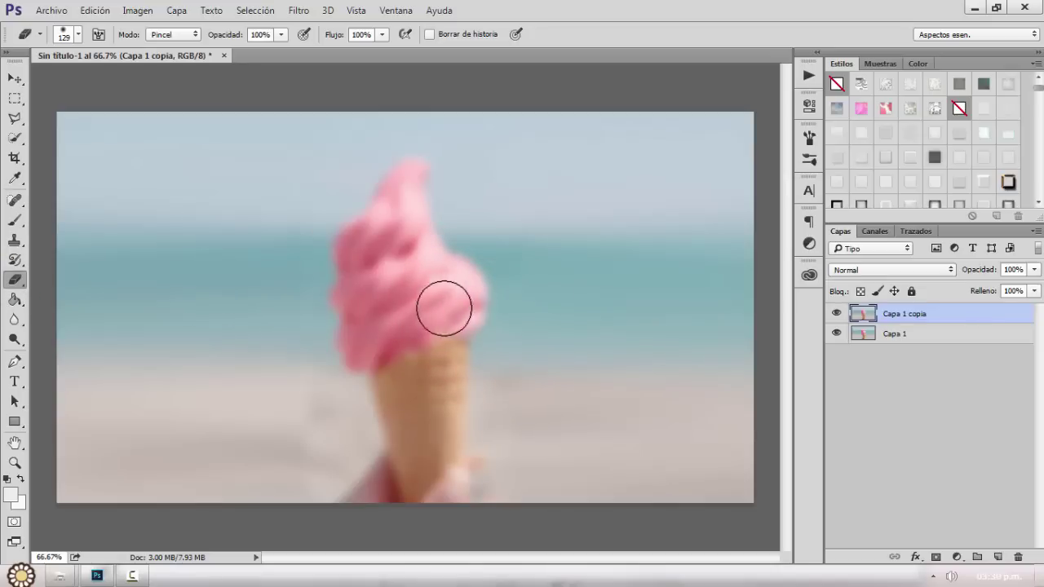
pyautogui.moveTo(399, 232)
pyautogui.mouseDown()
pyautogui.moveTo(389, 259)
pyautogui.moveTo(366, 259)
pyautogui.moveTo(369, 295)
pyautogui.moveTo(403, 373)
pyautogui.moveTo(427, 496)
pyautogui.moveTo(445, 296)
pyautogui.moveTo(427, 274)
pyautogui.moveTo(451, 282)
pyautogui.moveTo(437, 307)
pyautogui.moveTo(434, 496)
pyautogui.moveTo(384, 508)
pyautogui.moveTo(405, 490)
pyautogui.moveTo(377, 502)
pyautogui.moveTo(400, 478)
pyautogui.mouseUp()
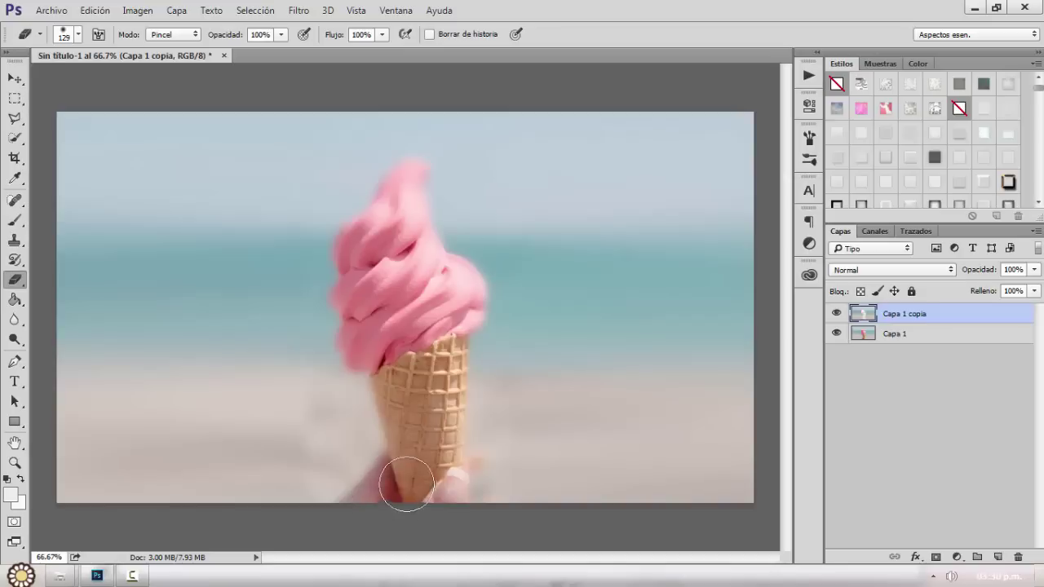
# - Hide Capa 1, erase the leftover blurred pink areas on Capa 1 copia with a smaller 60 px Eraser, and show Capa 1 again
pyautogui.click(841, 333)
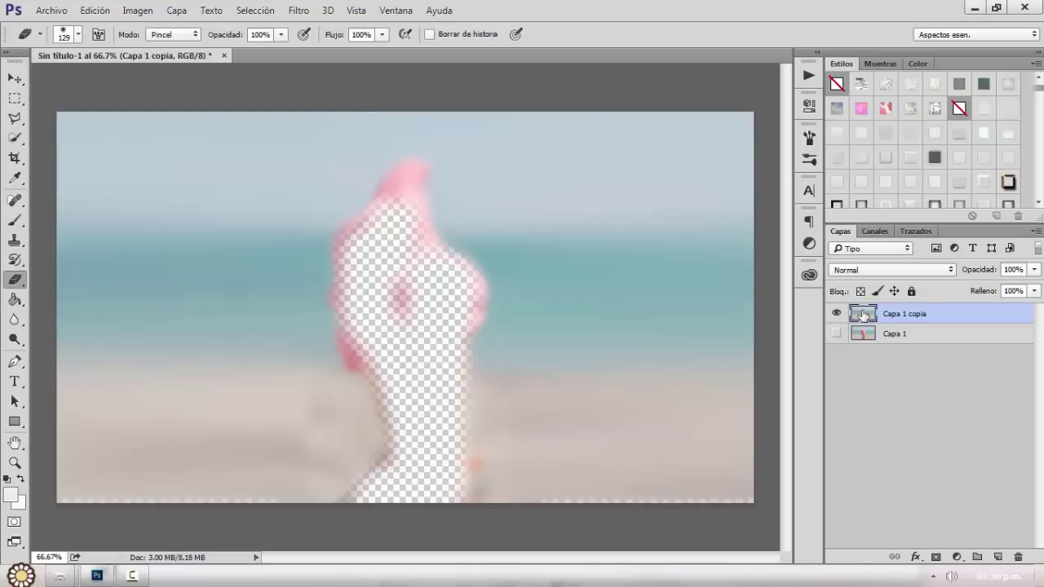
pyautogui.moveTo(473, 273)
pyautogui.mouseDown()
pyautogui.moveTo(421, 278)
pyautogui.moveTo(411, 302)
pyautogui.moveTo(397, 230)
pyautogui.moveTo(392, 276)
pyautogui.mouseUp()
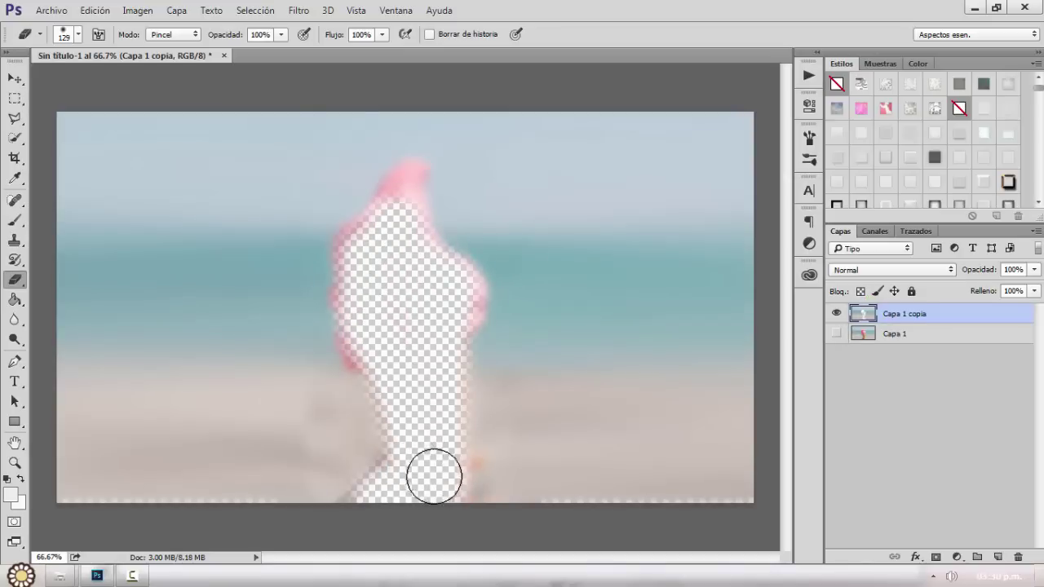
pyautogui.moveTo(408, 264); pyautogui.dragTo(394, 271)
pyautogui.moveTo(389, 187)
pyautogui.mouseDown()
pyautogui.moveTo(408, 171)
pyautogui.moveTo(417, 212)
pyautogui.moveTo(408, 198)
pyautogui.moveTo(393, 226)
pyautogui.mouseUp()
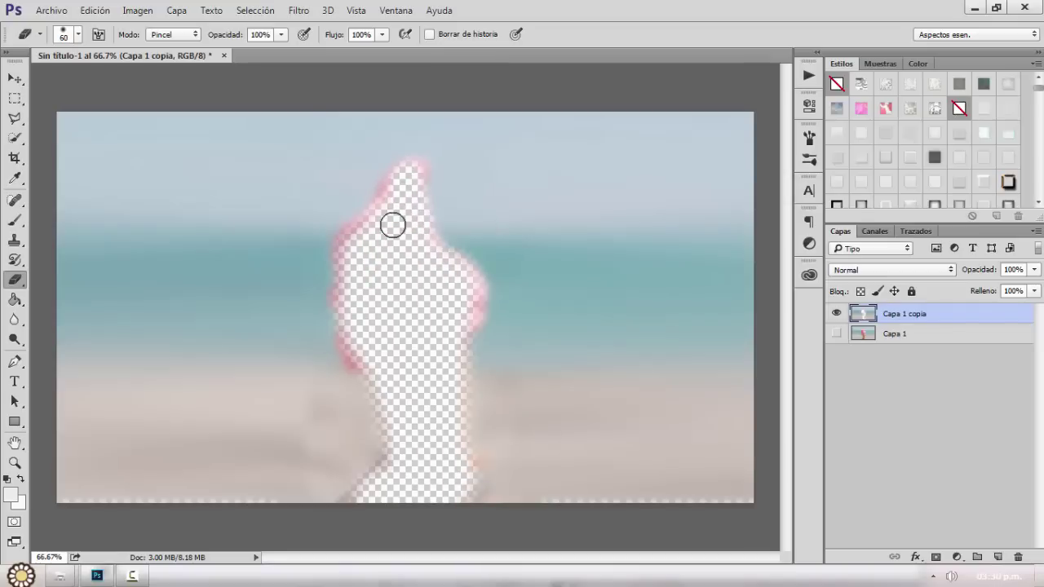
pyautogui.click(836, 334)
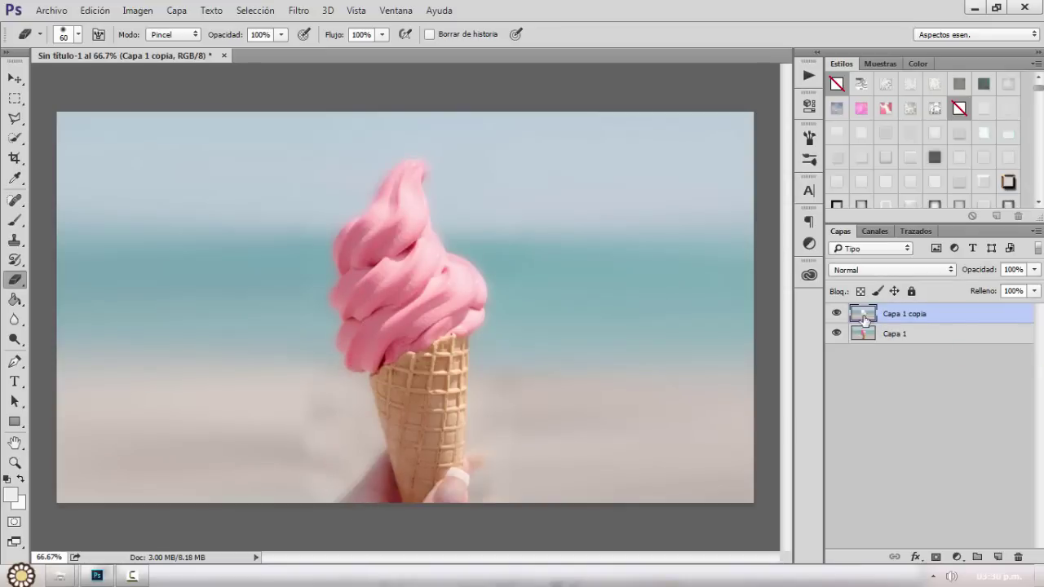
pyautogui.click(838, 314)
# - Add a new layer and paint sampled sand color over the smudges on both sides of the cone with a 69 px brush
pyautogui.click(998, 557)
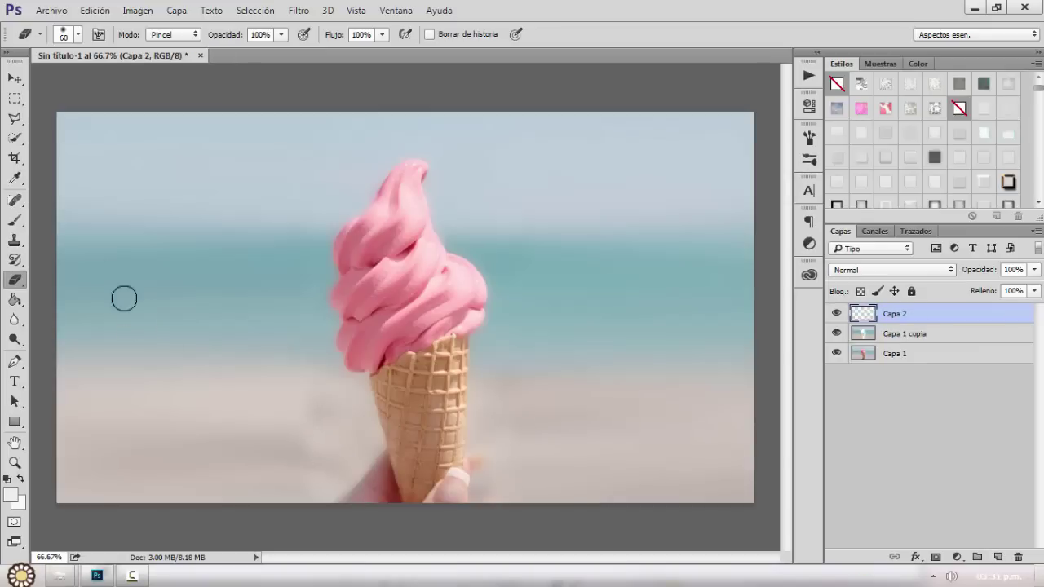
pyautogui.click(18, 220)
pyautogui.press('alt')
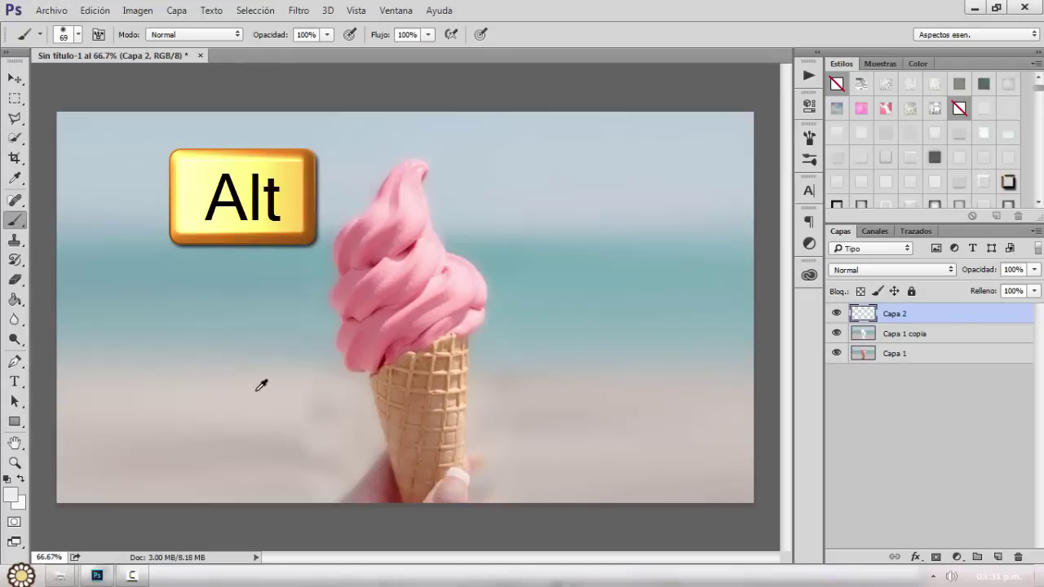
pyautogui.keyDown('alt'); pyautogui.click(292, 408); pyautogui.keyUp('alt')
pyautogui.moveTo(325, 422)
pyautogui.mouseDown()
pyautogui.moveTo(322, 458)
pyautogui.moveTo(277, 459)
pyautogui.moveTo(301, 433)
pyautogui.moveTo(280, 452)
pyautogui.moveTo(323, 457)
pyautogui.mouseUp()
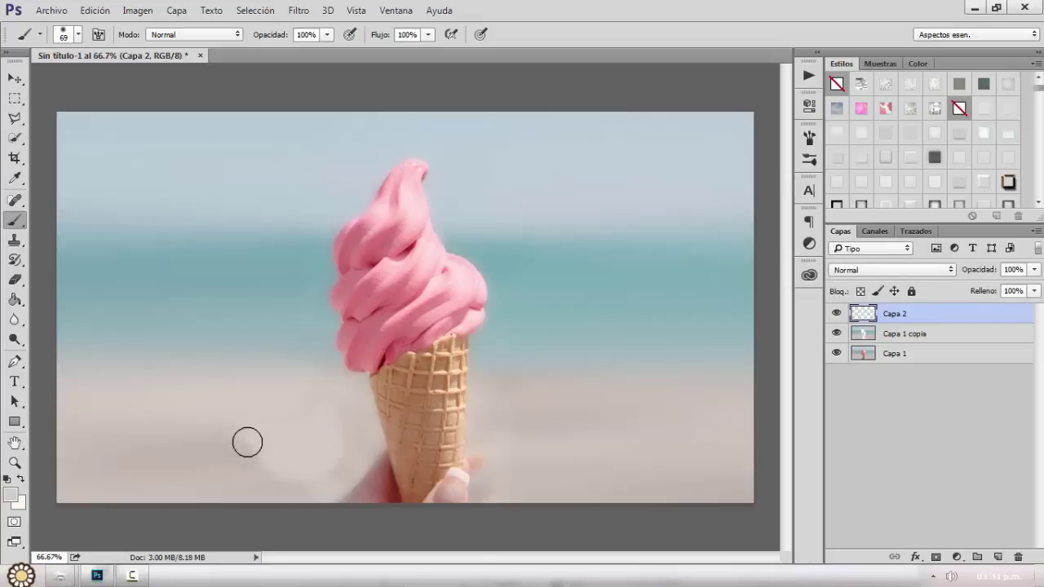
pyautogui.moveTo(568, 456)
pyautogui.mouseDown()
pyautogui.moveTo(516, 426)
pyautogui.moveTo(534, 411)
pyautogui.moveTo(527, 467)
pyautogui.moveTo(547, 426)
pyautogui.moveTo(518, 436)
pyautogui.moveTo(543, 422)
pyautogui.mouseUp()
pyautogui.moveTo(357, 445)
pyautogui.mouseDown()
pyautogui.moveTo(340, 436)
pyautogui.moveTo(339, 408)
pyautogui.mouseUp()
# - Apply a strong Gaussian Blur to the sand-colored patches on Capa 2 so they blend into the background
pyautogui.click(291, 14)
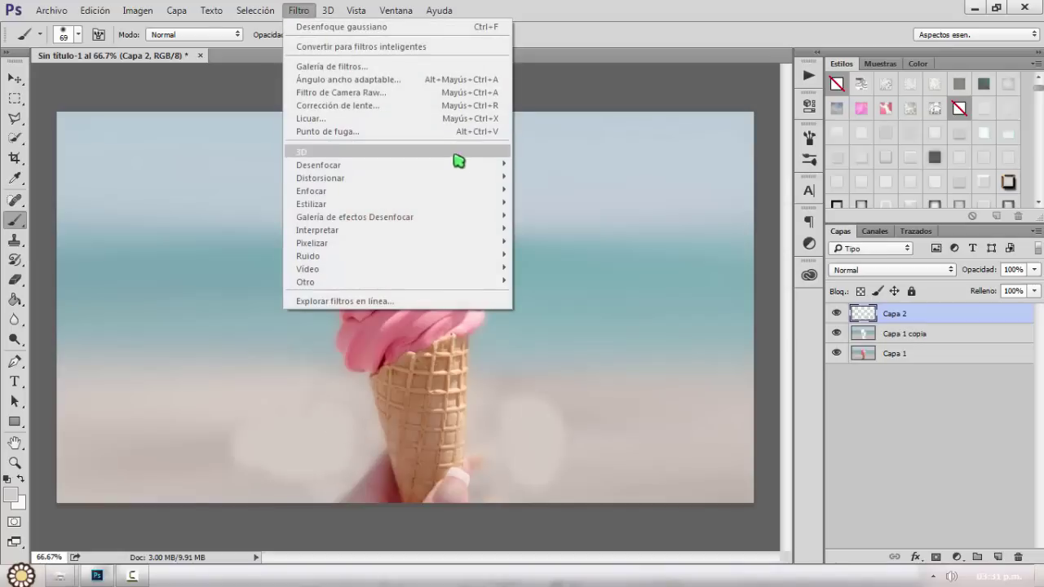
pyautogui.moveTo(461, 165)
pyautogui.click(612, 259)
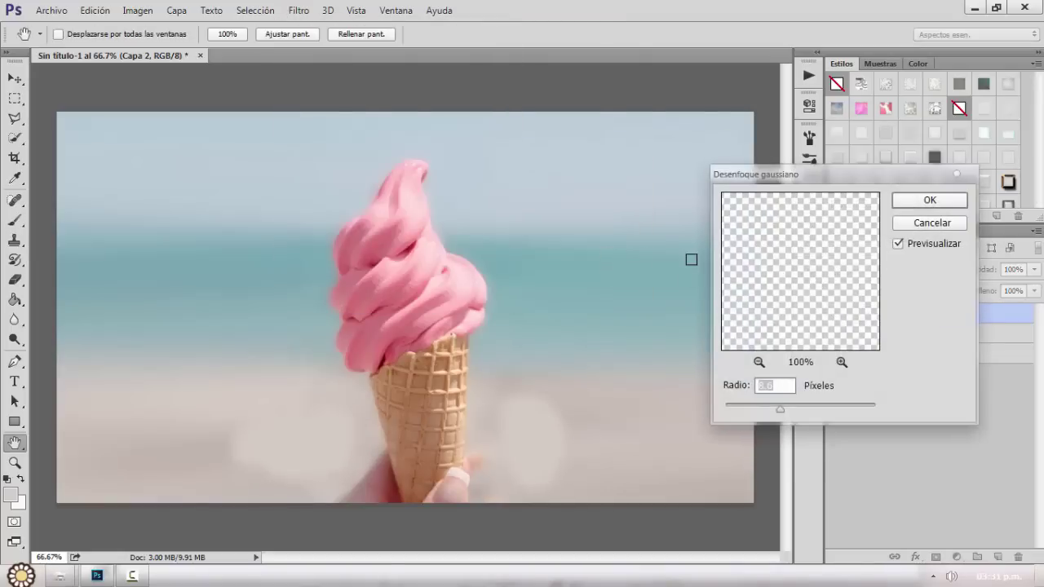
pyautogui.click(814, 411)
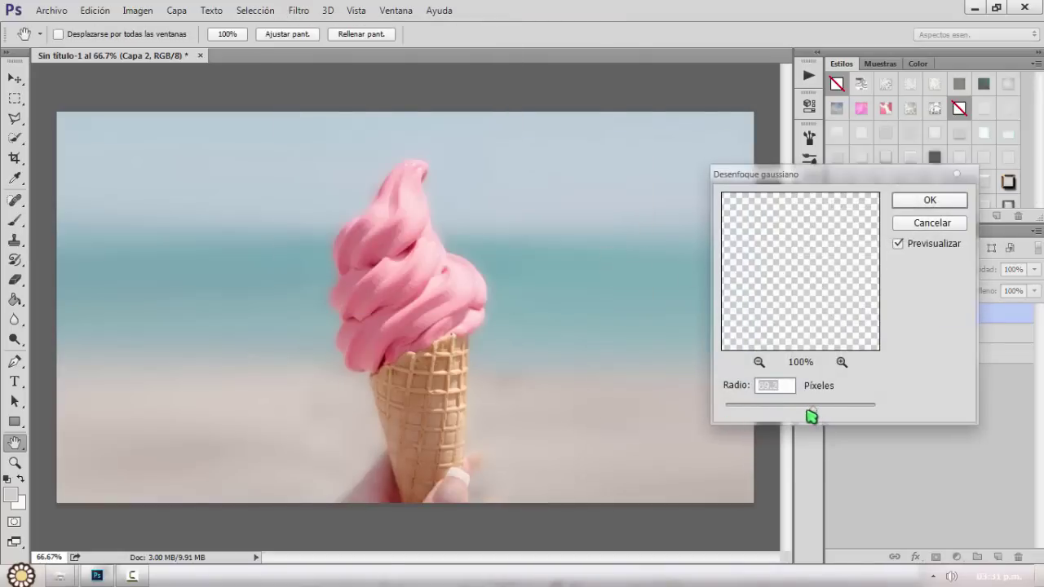
pyautogui.click(931, 202)
pyautogui.press('b')
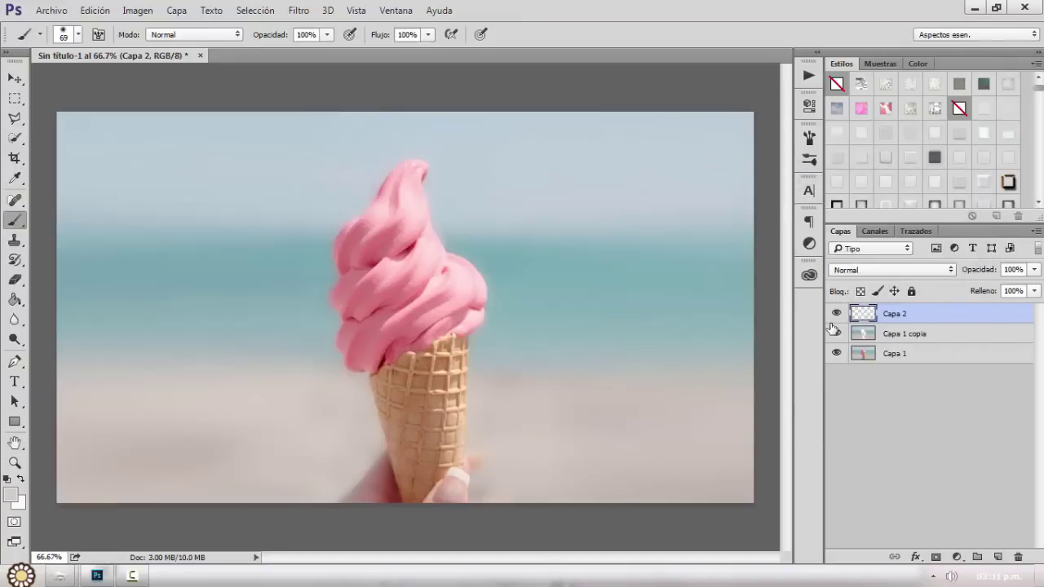
# - Toggle the visibility of Capa 2 to compare the sand area with and without the blurred patches
pyautogui.click(836, 314)
pyautogui.click(836, 314)
pyautogui.click(836, 314)
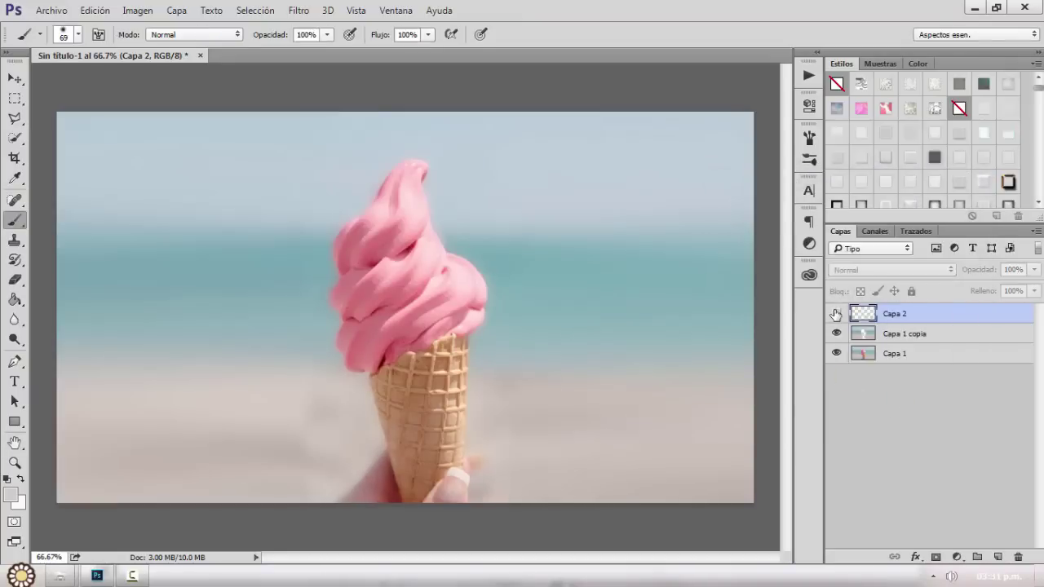
pyautogui.click(836, 314)
pyautogui.click(836, 314)
pyautogui.click(836, 314)
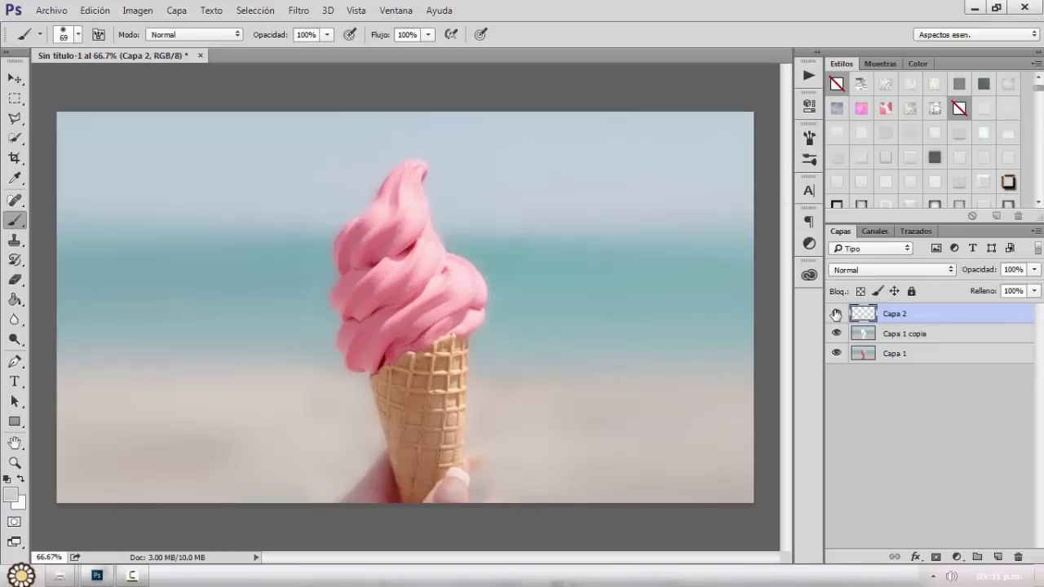
# - Review what each layer contributes by hiding and restoring them, and select Capa 1 copia
pyautogui.click(14, 279)
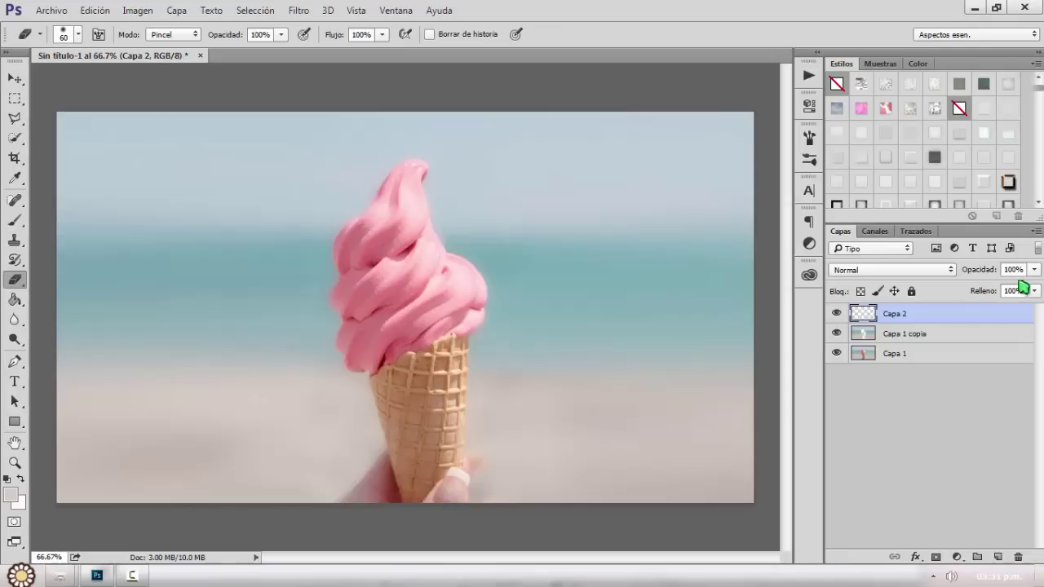
pyautogui.moveTo(839, 352); pyautogui.dragTo(837, 371)
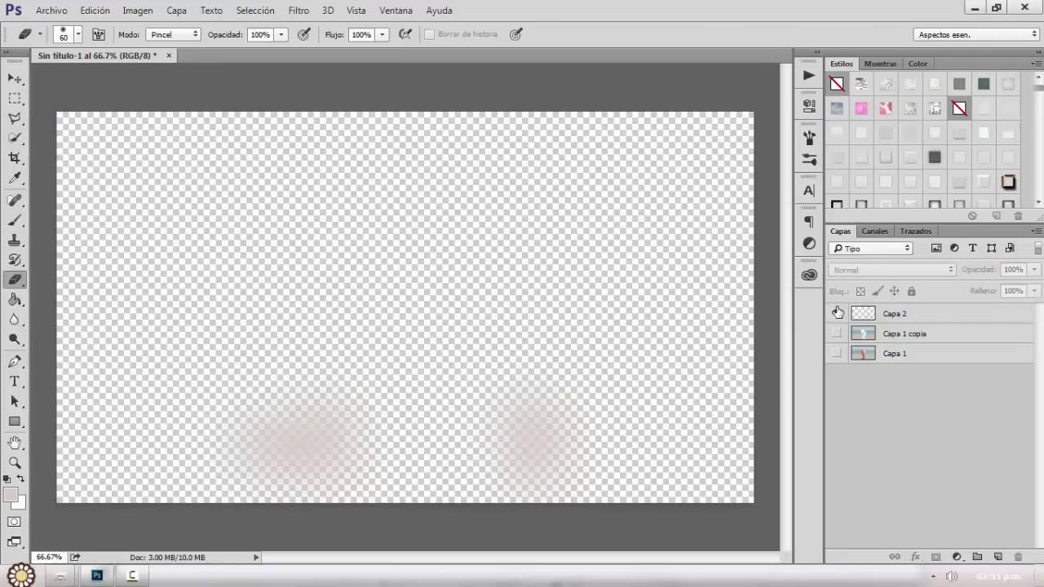
pyautogui.click(837, 314)
pyautogui.click(836, 314)
pyautogui.click(836, 334)
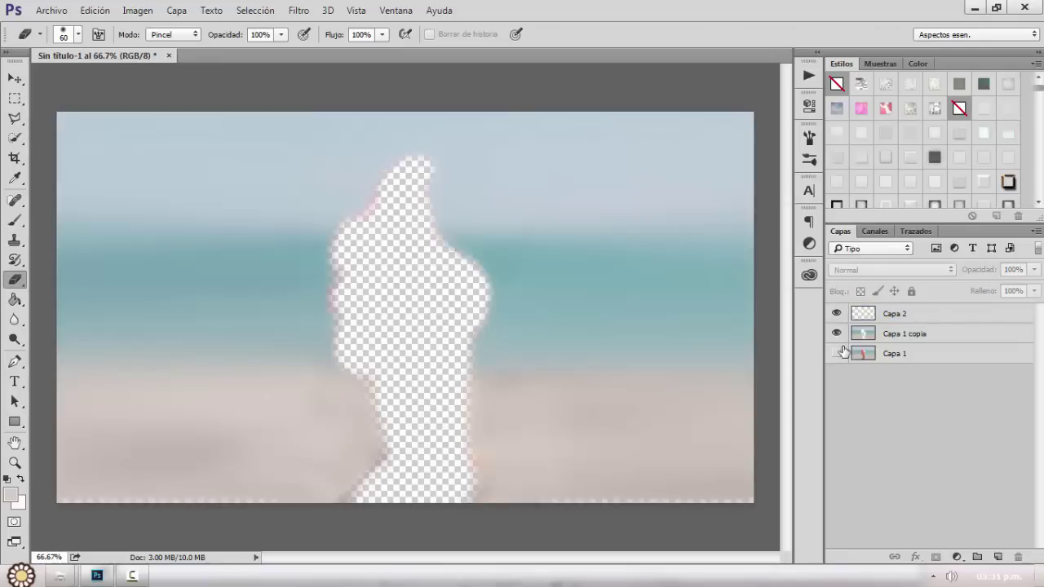
pyautogui.click(836, 353)
pyautogui.click(905, 333)
# - Export the finished ice cream wallpaper for web as a JPEG, checking the cone in the preview before saving
pyautogui.click(50, 10)
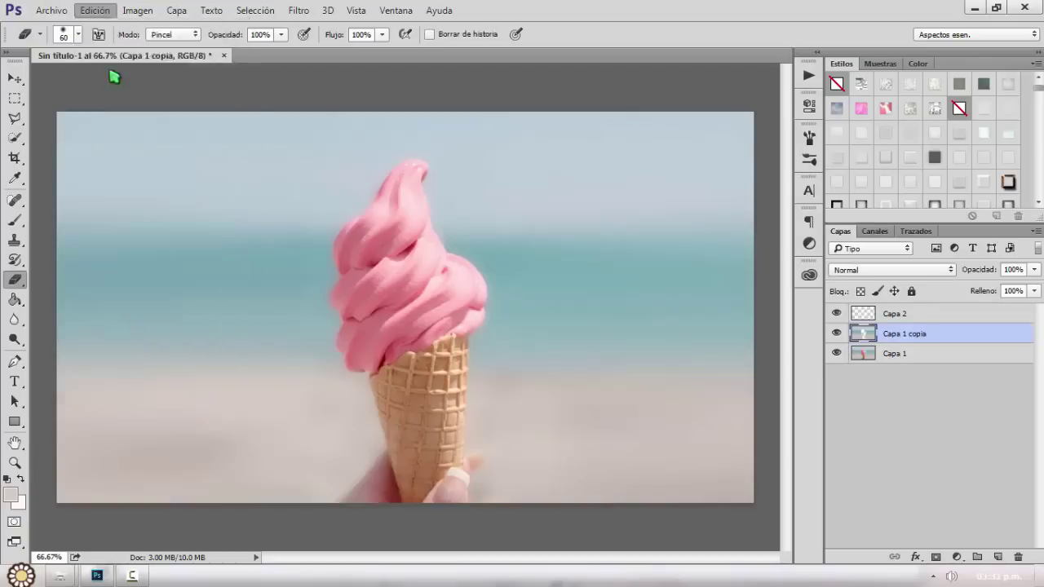
pyautogui.moveTo(179, 210)
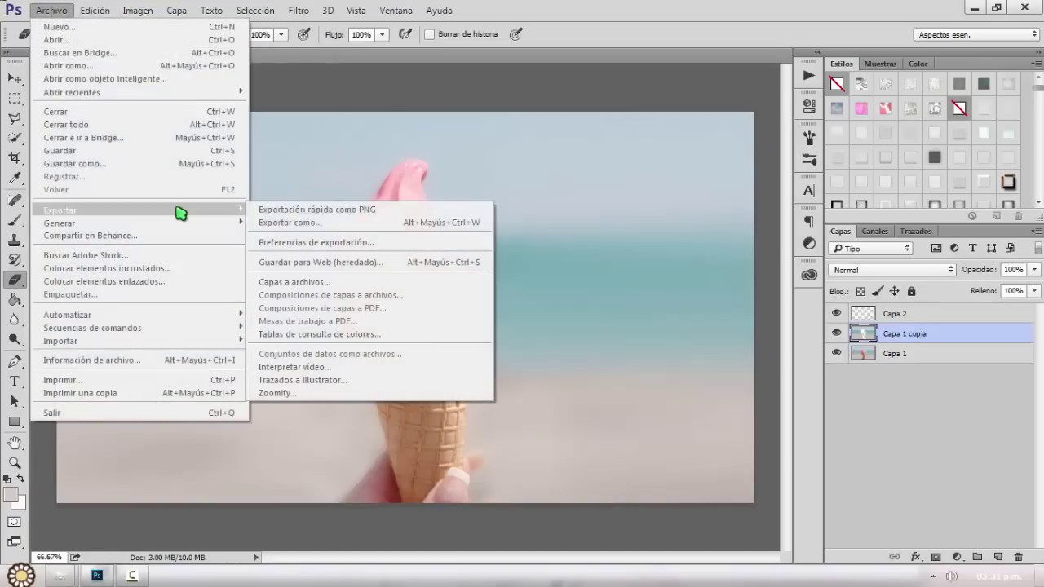
pyautogui.click(363, 261)
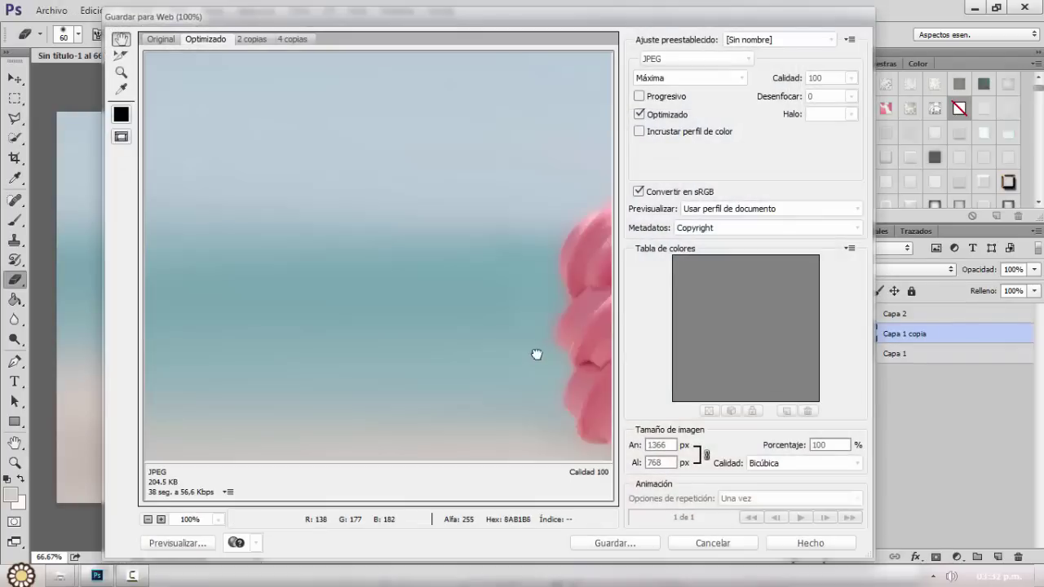
pyautogui.moveTo(536, 354); pyautogui.dragTo(356, 291)
pyautogui.click(654, 547)
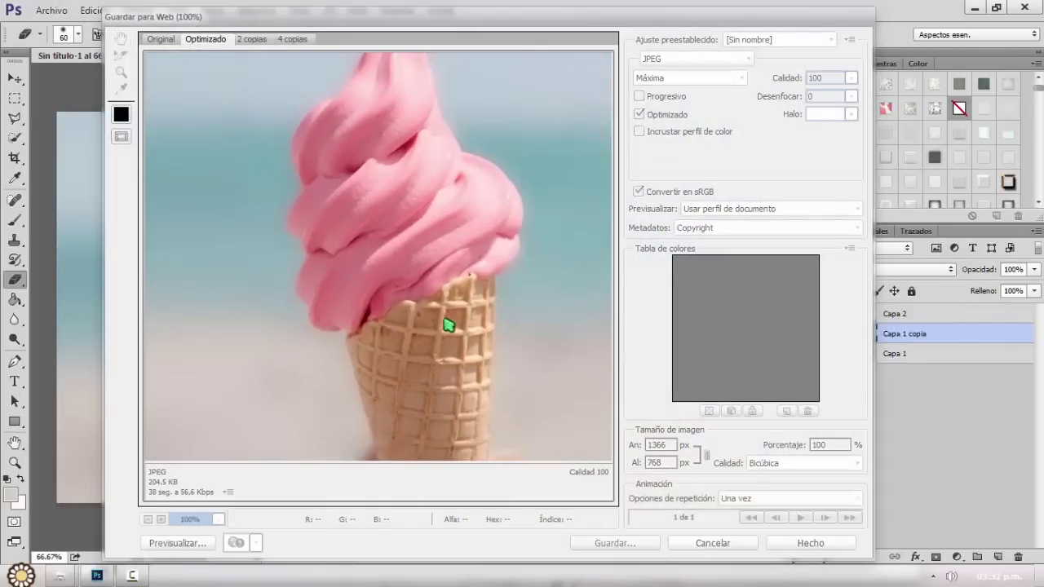
pyautogui.write('w')
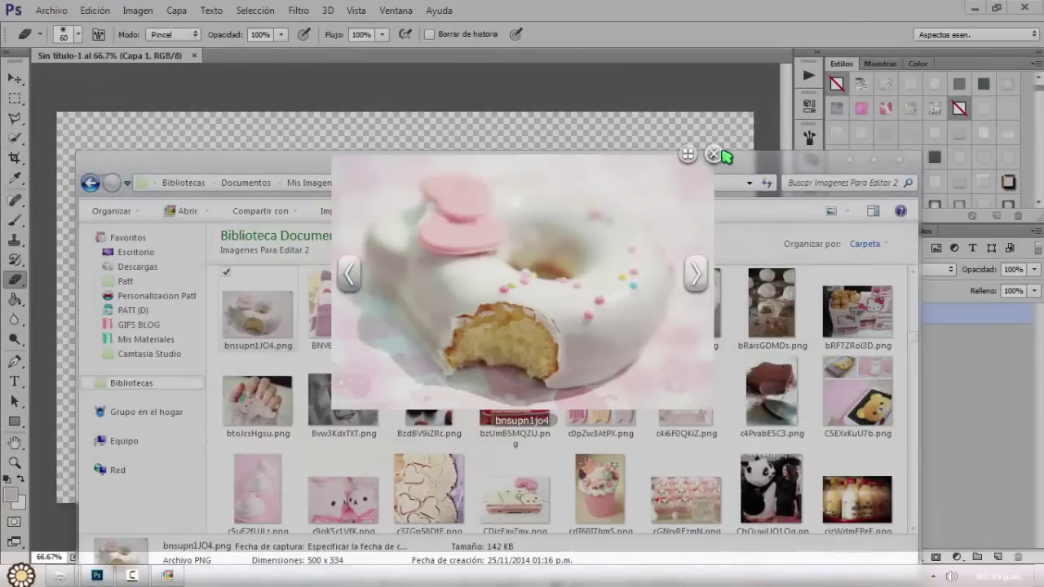
# - Place bnsupn1JO4.png in the blank canvas, align it with the upper-right corner and scale it proportionally to about 190%
pyautogui.click(673, 191)
pyautogui.moveTo(258, 316); pyautogui.dragTo(443, 245)
pyautogui.moveTo(457, 330); pyautogui.dragTo(677, 220)
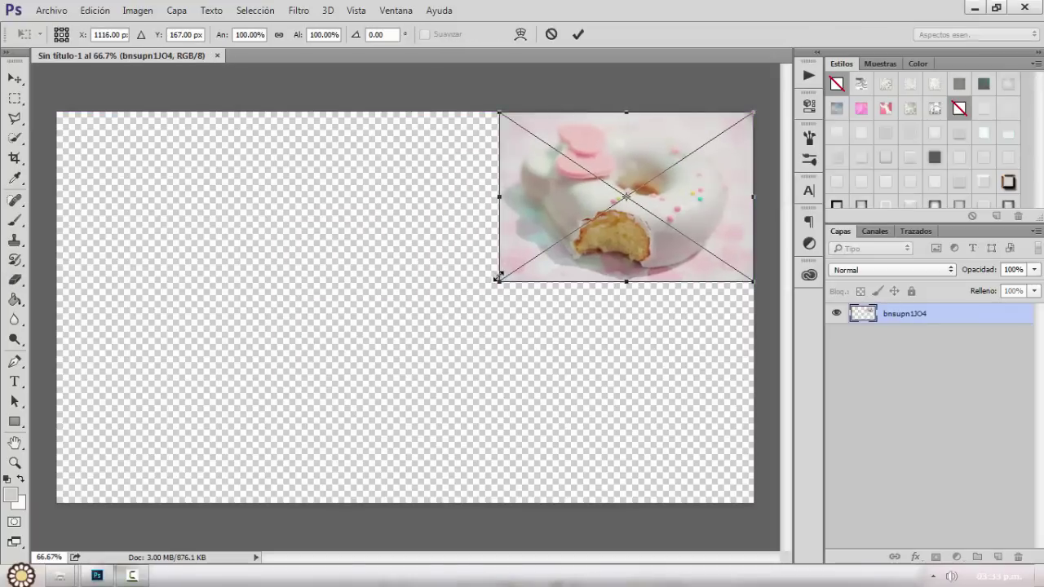
pyautogui.moveTo(497, 283); pyautogui.dragTo(268, 436)
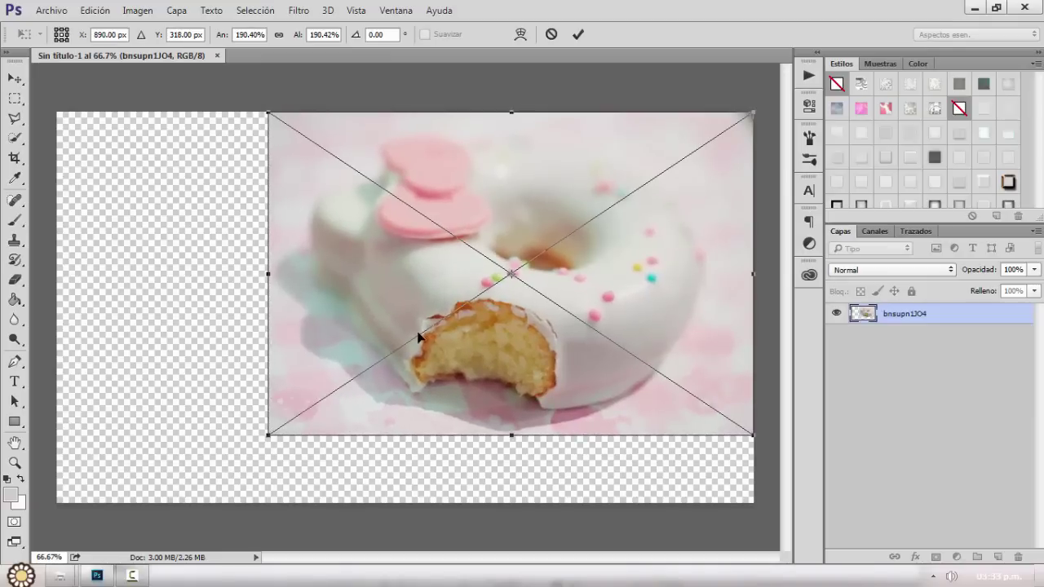
pyautogui.click(580, 34)
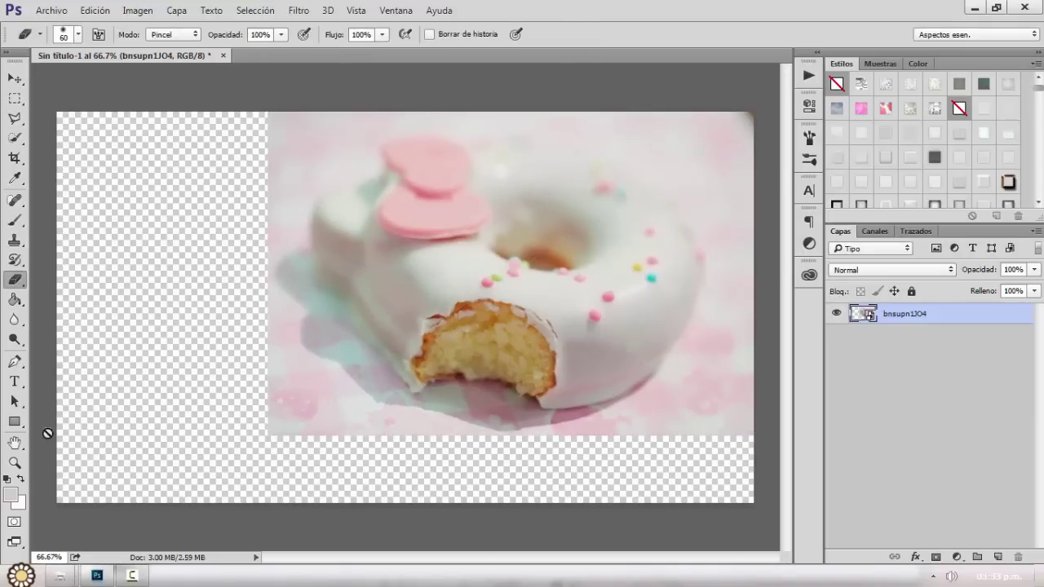
# - Open Surface Blur for the bnsupn1JO4 layer with the canvas at 100% zoom and bring the doughnut's bite into the preview
pyautogui.click(16, 463)
pyautogui.click(455, 33)
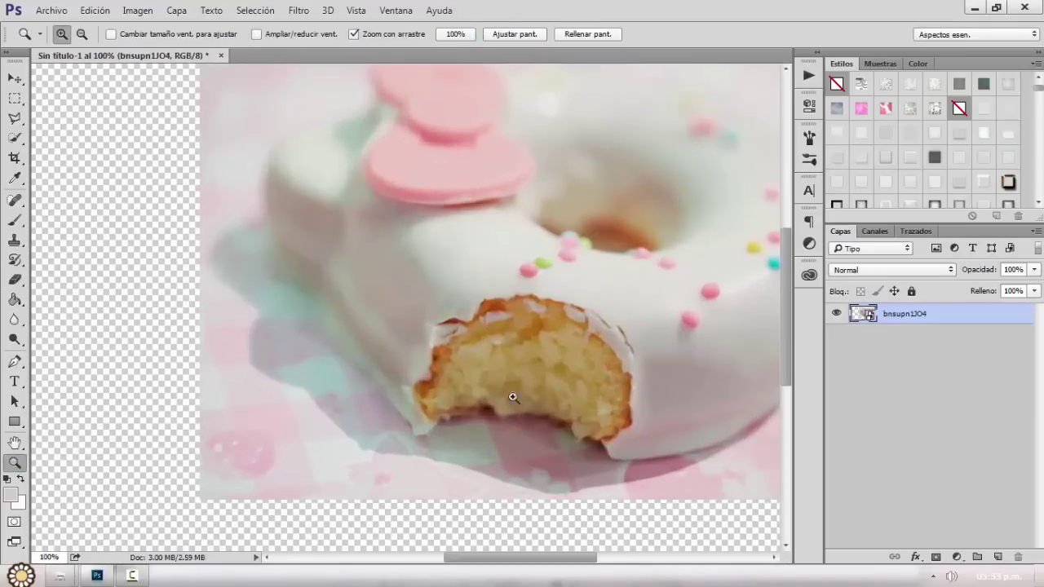
pyautogui.moveTo(525, 560); pyautogui.dragTo(566, 560)
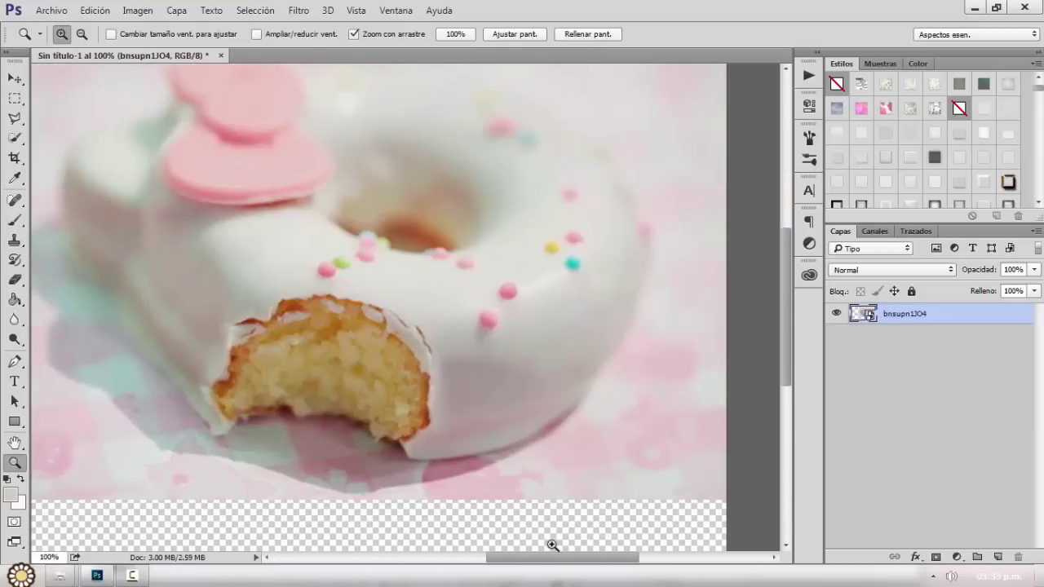
pyautogui.scroll(3, 484, 421)
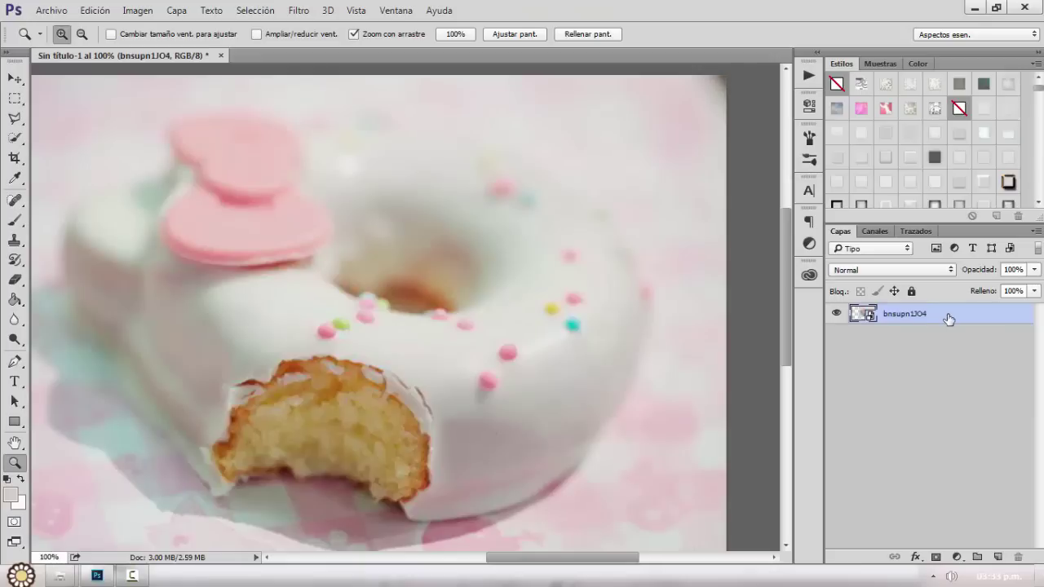
pyautogui.click(297, 11)
pyautogui.moveTo(415, 165)
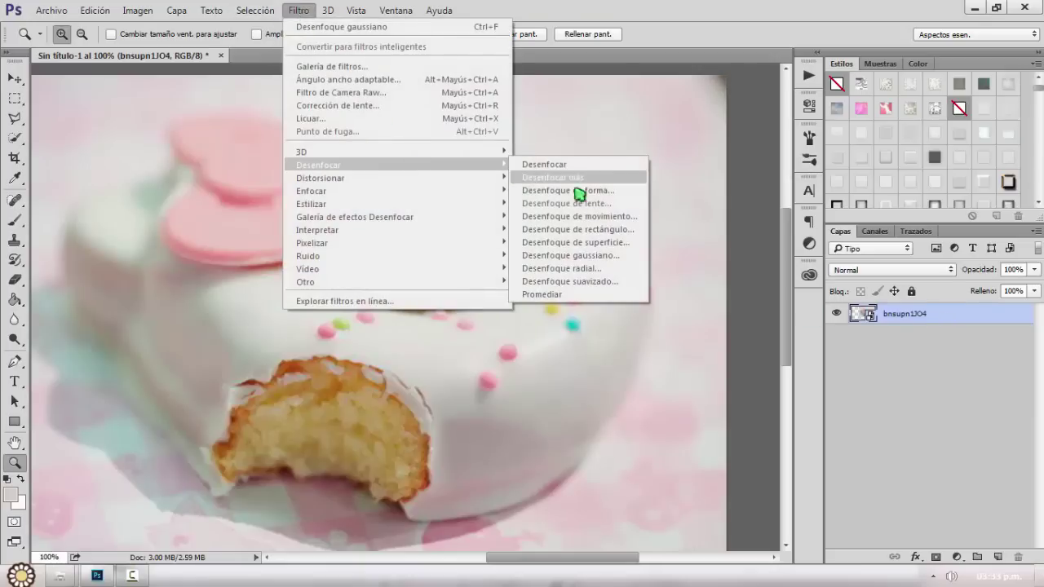
pyautogui.click(640, 243)
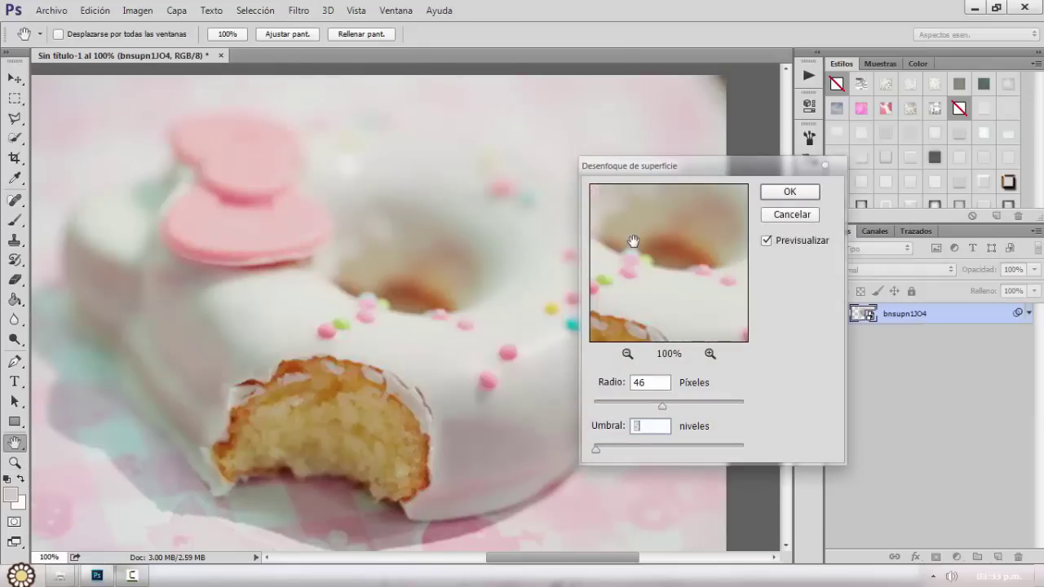
pyautogui.moveTo(672, 312); pyautogui.dragTo(715, 242)
pyautogui.moveTo(690, 289); pyautogui.dragTo(724, 251)
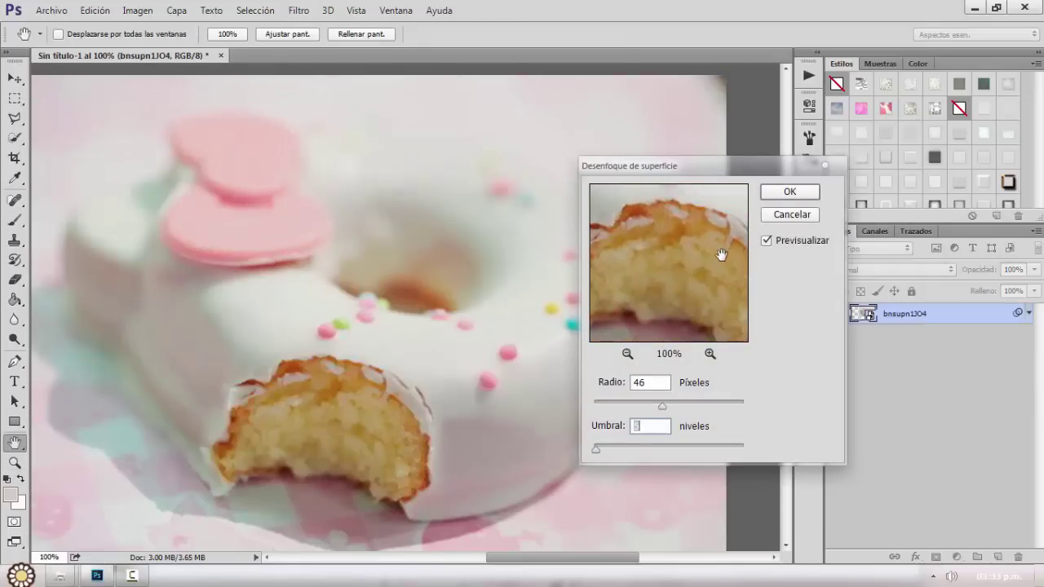
# - Try a Surface Blur threshold of 5 levels on the doughnut image
pyautogui.write('5')
pyautogui.press('Tab')
pyautogui.click(636, 426)
# - Inspect how the blur affects the doughnut's bite, the pink heart toppings and the background in the filter preview
pyautogui.moveTo(686, 281); pyautogui.dragTo(706, 350)
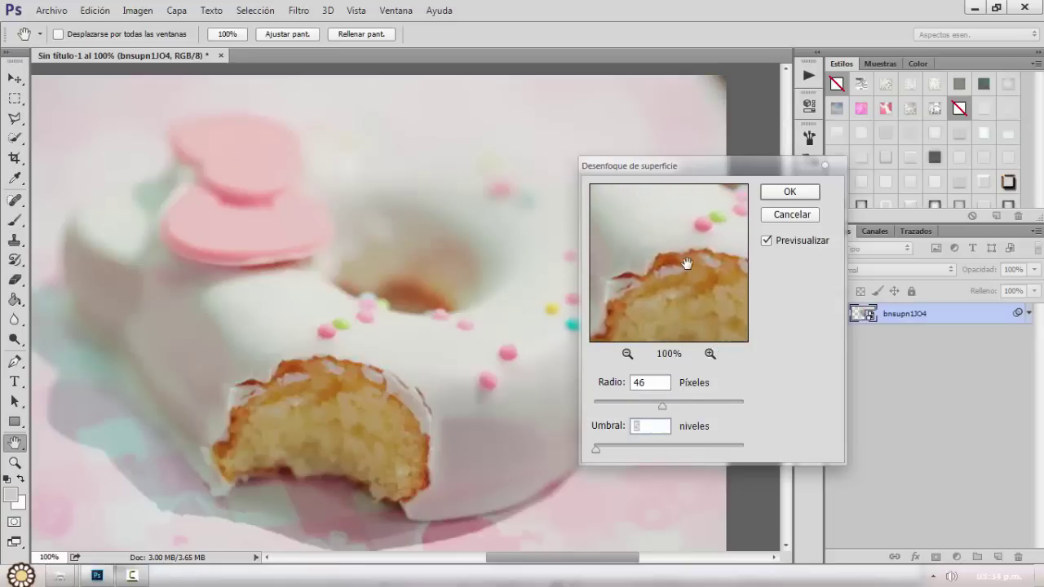
pyautogui.moveTo(687, 263); pyautogui.dragTo(710, 322)
pyautogui.moveTo(700, 229); pyautogui.dragTo(737, 325)
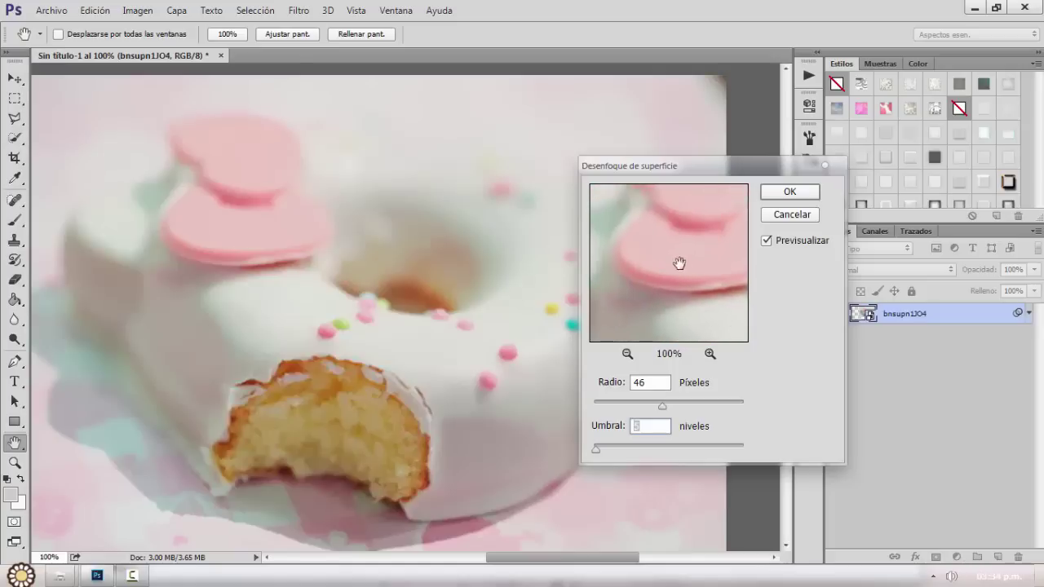
pyautogui.moveTo(696, 283); pyautogui.dragTo(662, 248)
pyautogui.moveTo(669, 295); pyautogui.dragTo(615, 217)
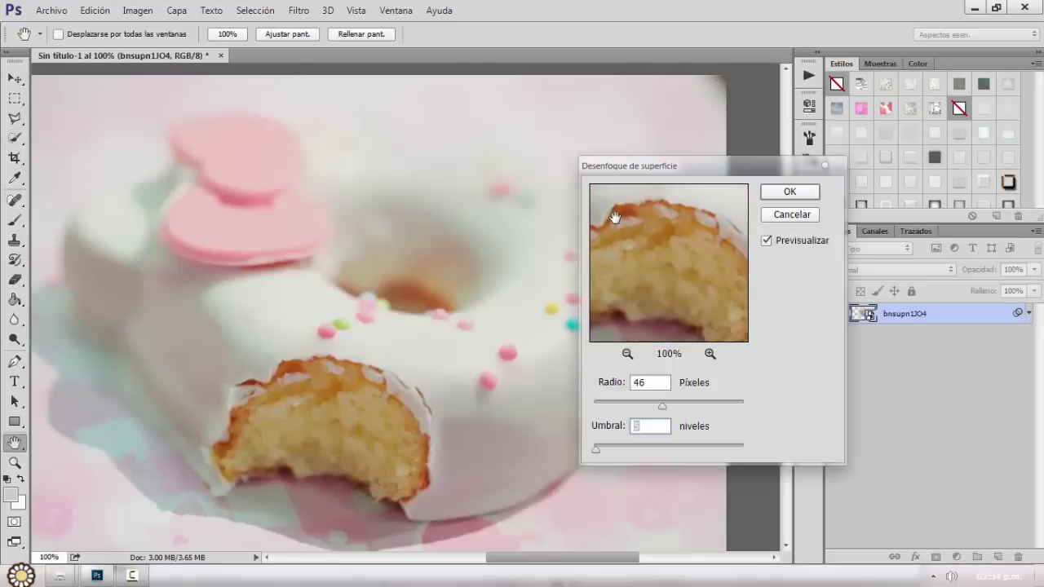
pyautogui.moveTo(701, 216); pyautogui.dragTo(707, 303)
pyautogui.moveTo(715, 250); pyautogui.dragTo(677, 313)
pyautogui.moveTo(682, 244); pyautogui.dragTo(686, 322)
pyautogui.moveTo(694, 283); pyautogui.dragTo(708, 304)
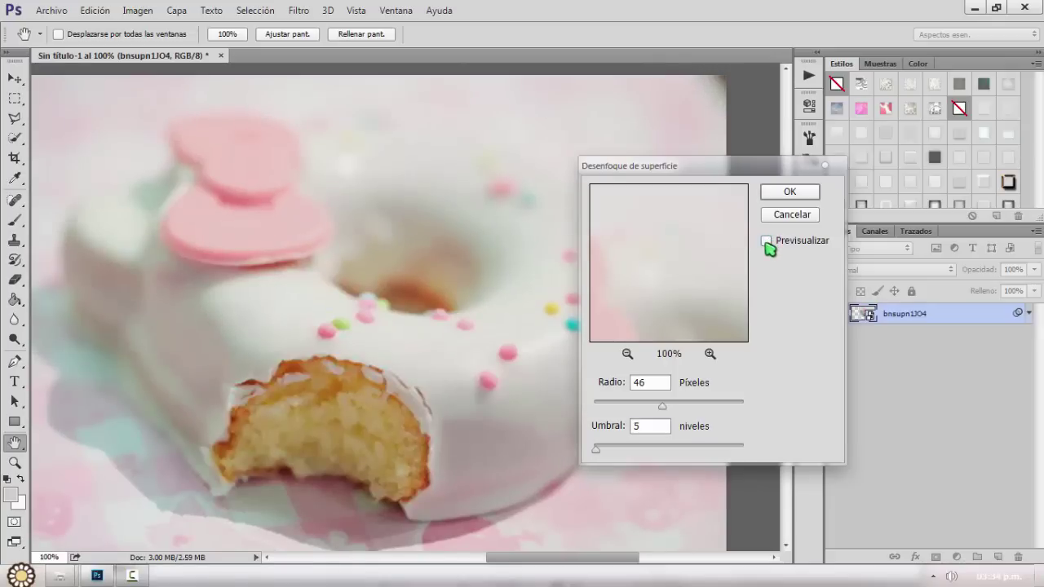
# - Apply Surface Blur to the doughnut with a radius of 46 pixels and a threshold of 4 levels, comparing with the preview off
pyautogui.click(767, 243)
pyautogui.write('4')
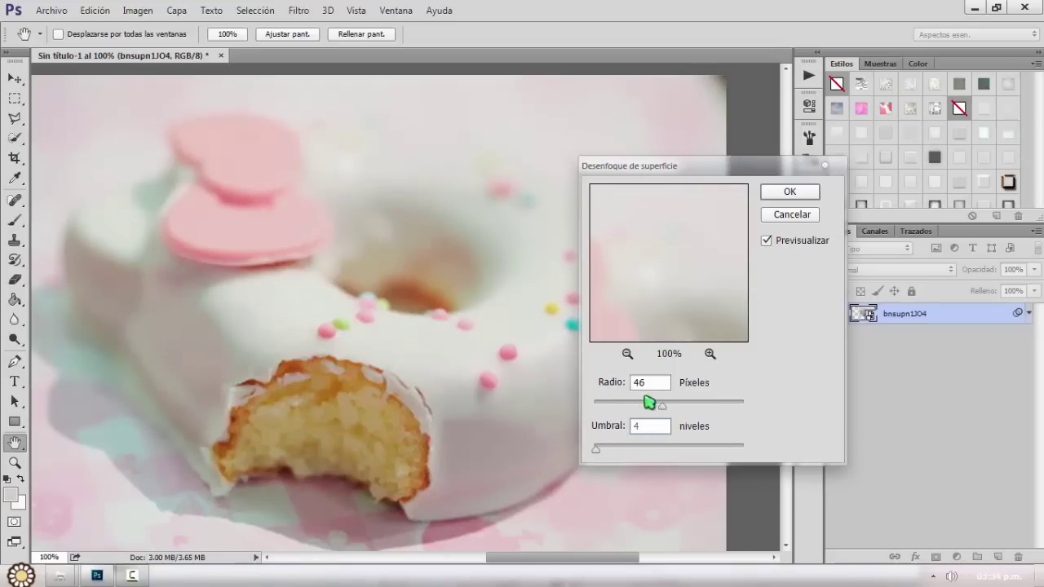
pyautogui.click(767, 242)
pyautogui.press('z')
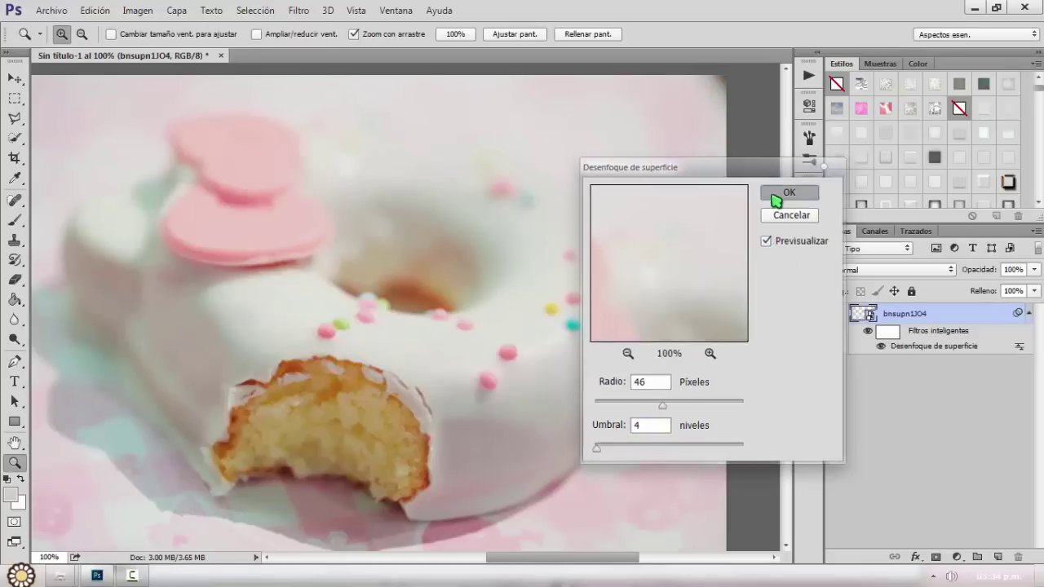
pyautogui.click(788, 192)
pyautogui.moveTo(608, 244); pyautogui.dragTo(585, 264)
pyautogui.press('alt')
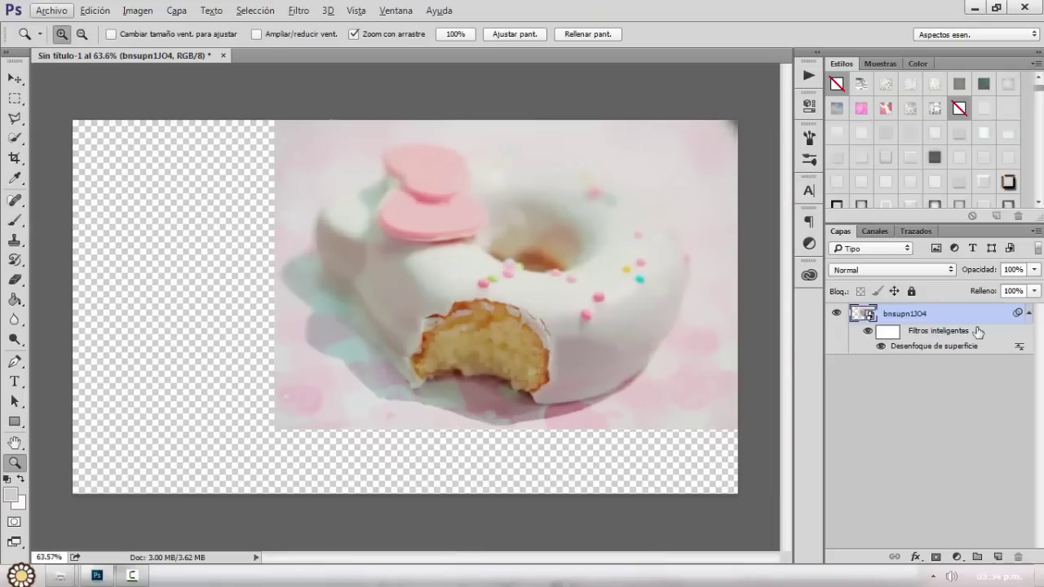
# - Collapse the smart filter list and copy a narrow vertical strip along the doughnut photo's left edge to a new layer
pyautogui.click(1029, 313)
pyautogui.click(15, 98)
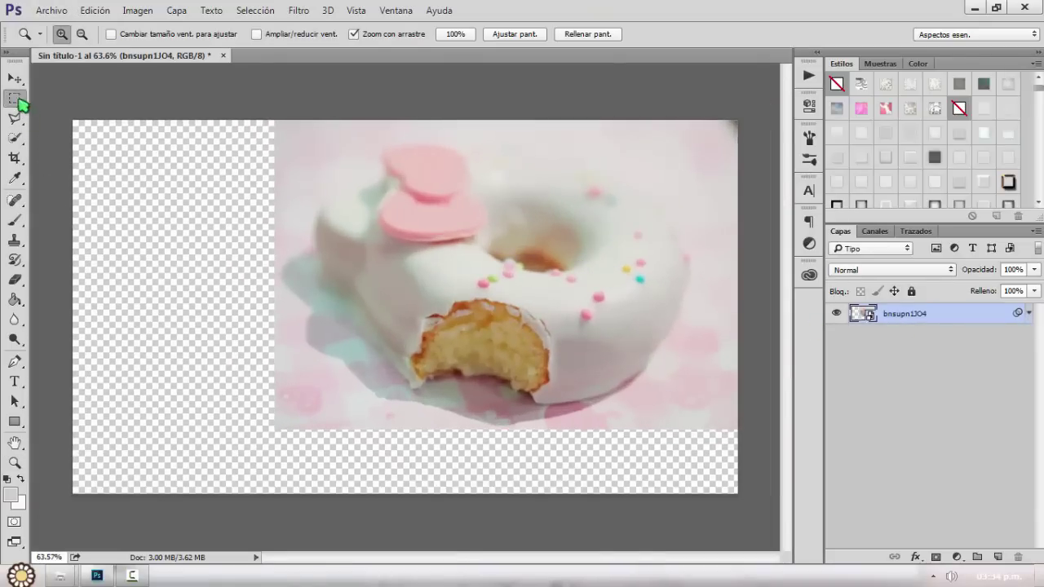
pyautogui.moveTo(260, 120); pyautogui.dragTo(280, 468)
pyautogui.rightClick(279, 400)
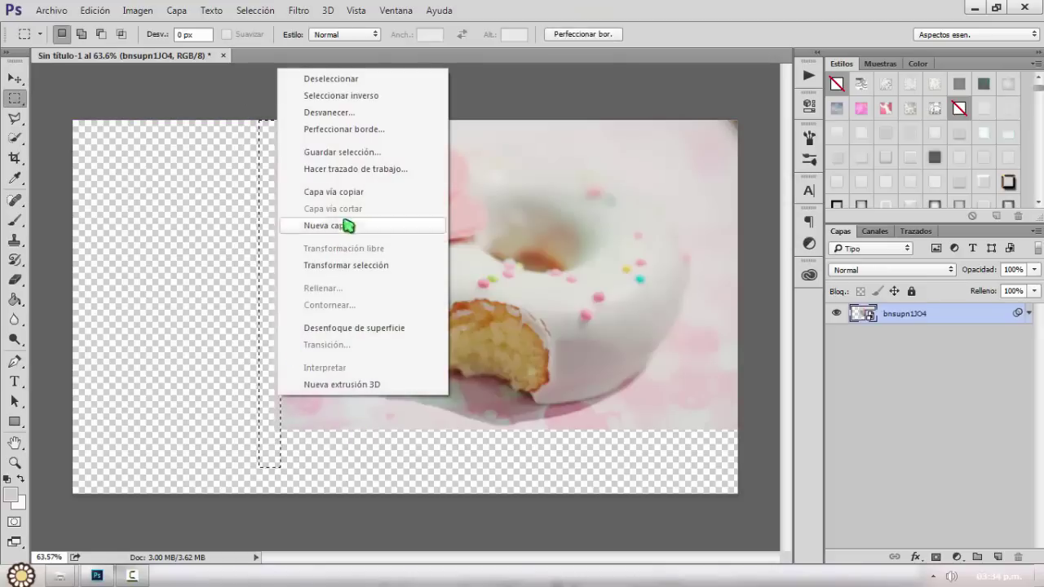
pyautogui.click(361, 194)
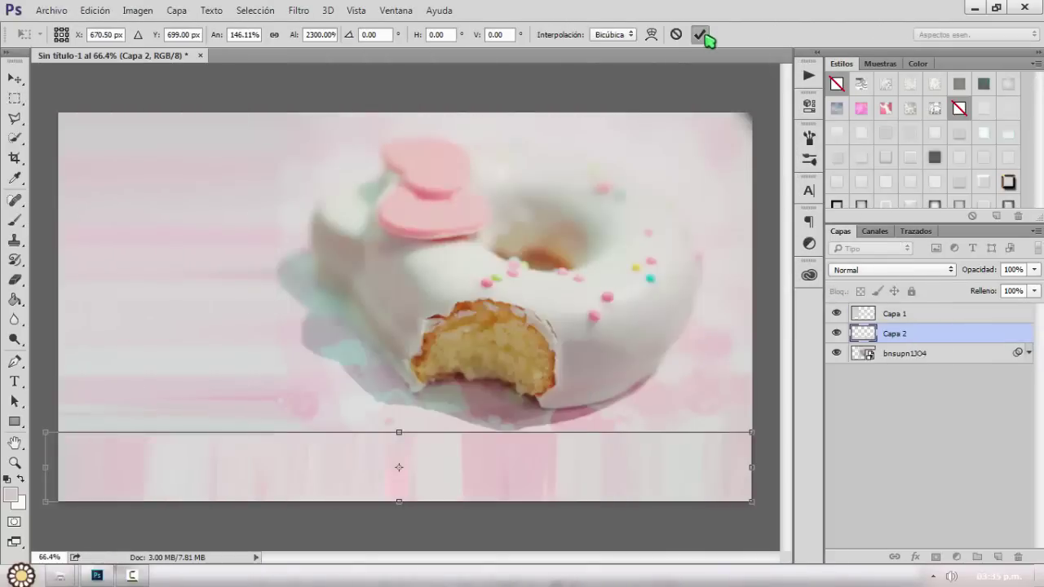
# - Apply the stretch of Capa 2 that fills the canvas below the photo, and merge Capa 2 with Capa 1
pyautogui.click(707, 34)
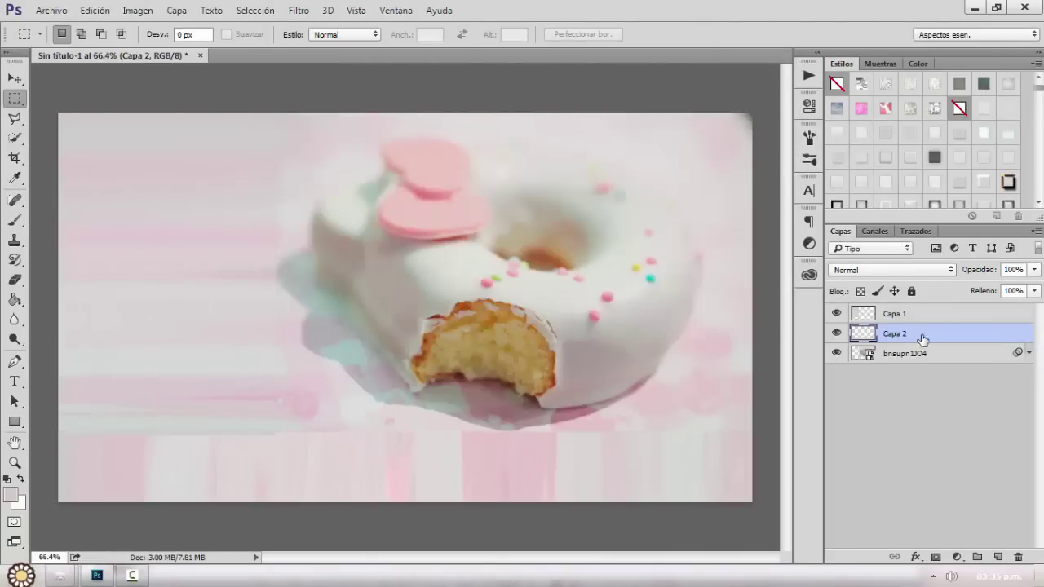
pyautogui.keyDown('shift'); pyautogui.click(923, 319); pyautogui.keyUp('shift')
pyautogui.hotkey('ctrl', 'e')
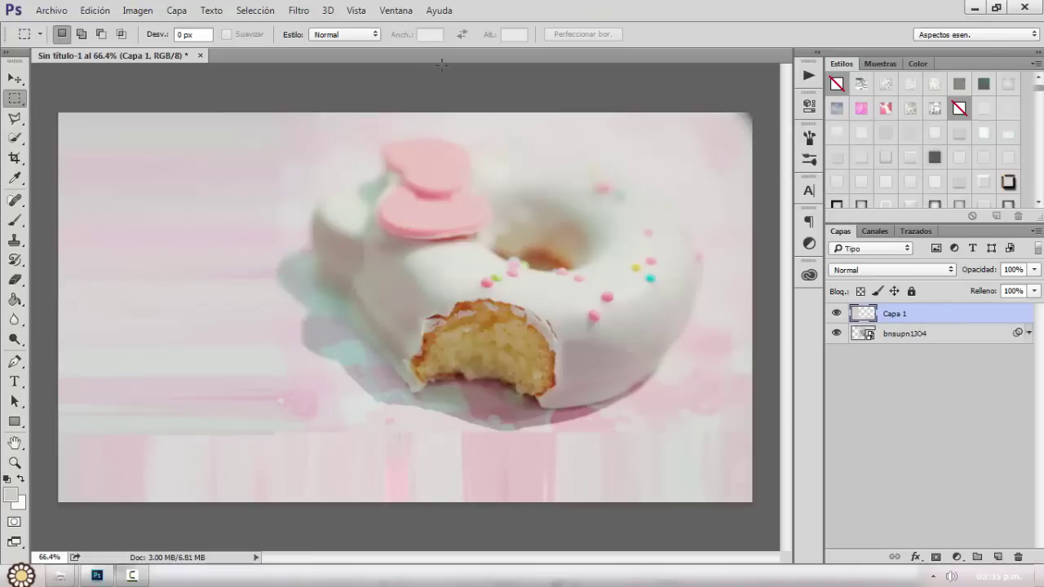
# - Apply a Gaussian Blur to the merged edge strips on Capa 1, lowering the radius slightly
pyautogui.click(298, 10)
pyautogui.moveTo(387, 170)
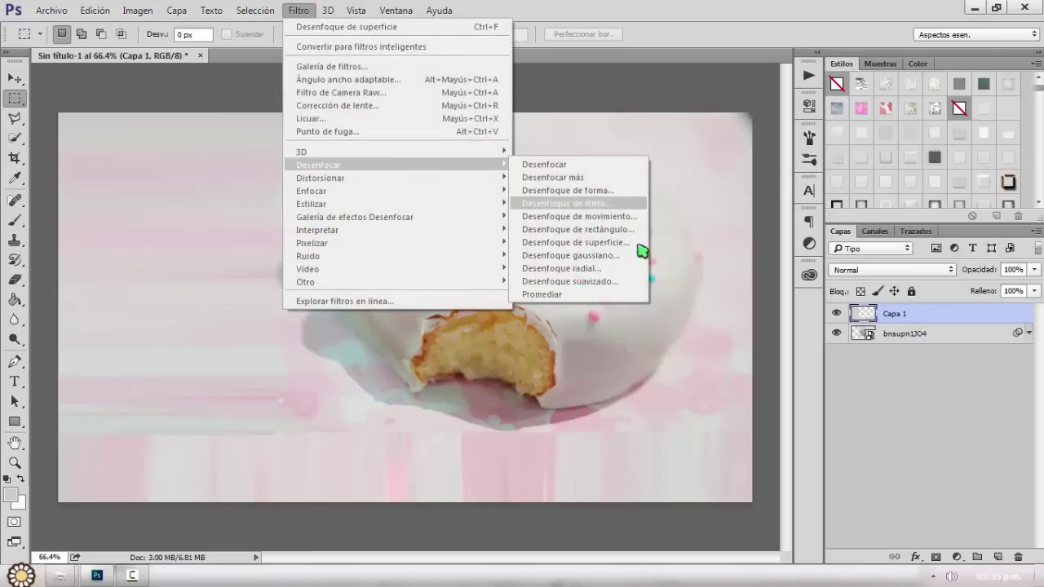
pyautogui.click(603, 256)
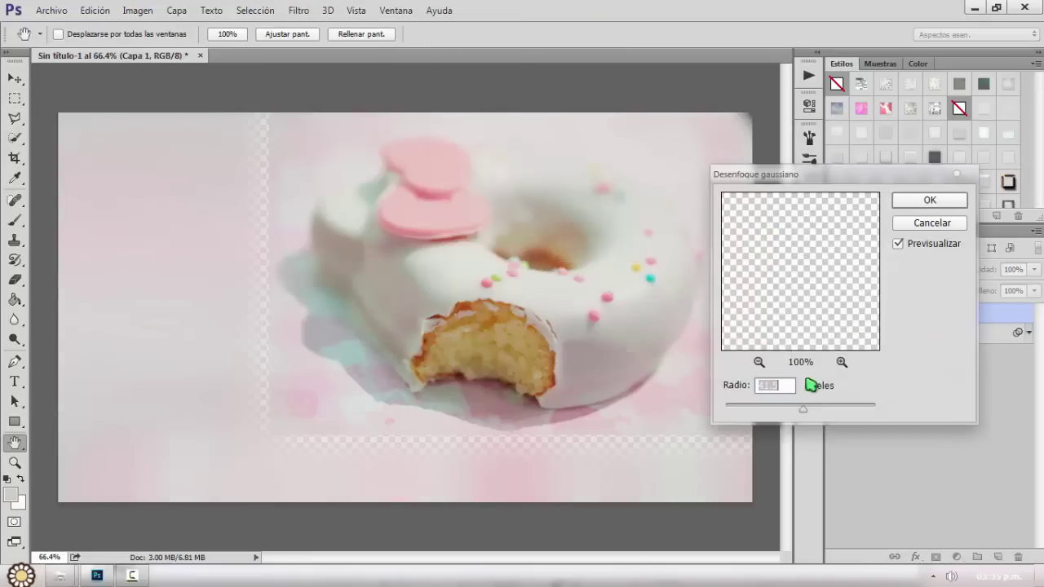
pyautogui.moveTo(802, 408)
pyautogui.mouseDown()
pyautogui.moveTo(783, 410)
pyautogui.moveTo(801, 412)
pyautogui.mouseUp()
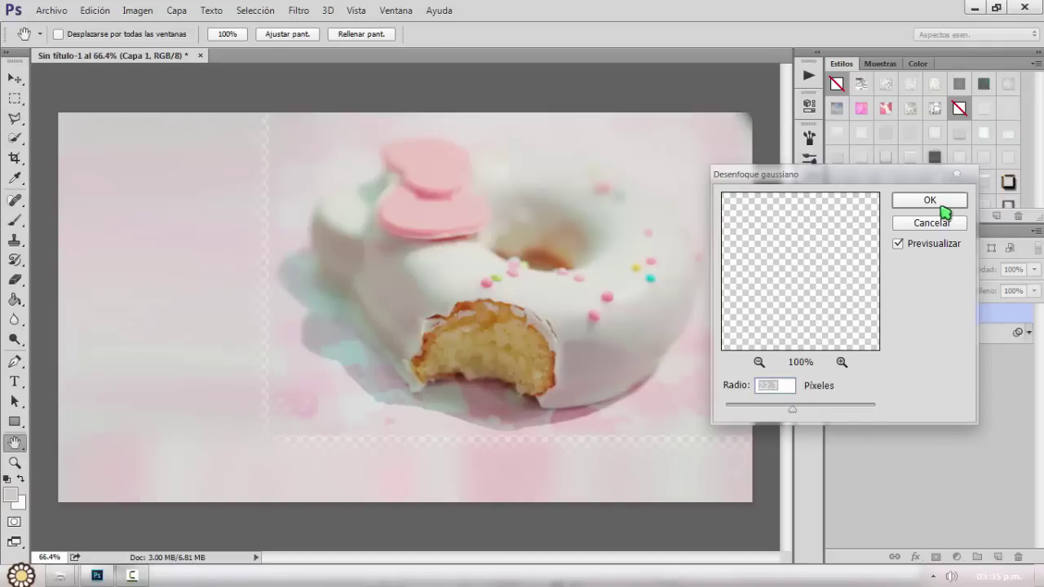
pyautogui.click(942, 204)
# - Apply a Radial Blur to Capa 1 with the Giro method and Buena quality
pyautogui.click(310, 11)
pyautogui.moveTo(372, 165)
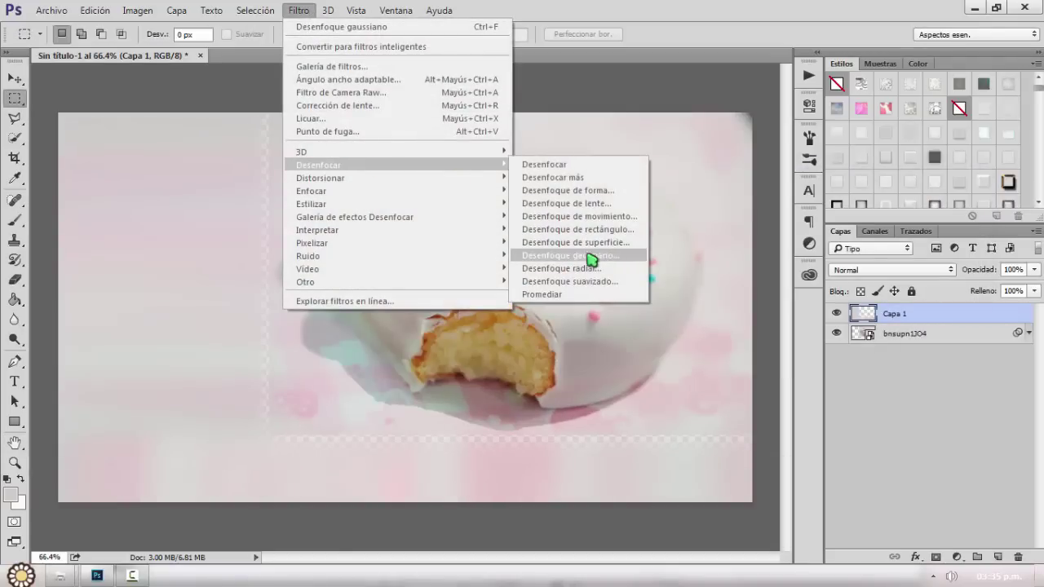
pyautogui.click(597, 277)
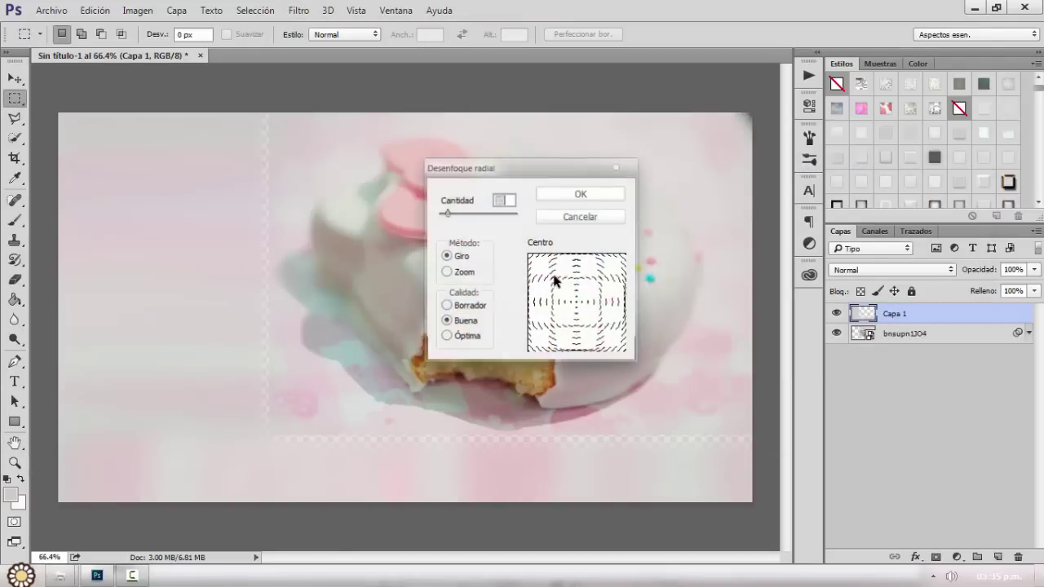
pyautogui.click(601, 194)
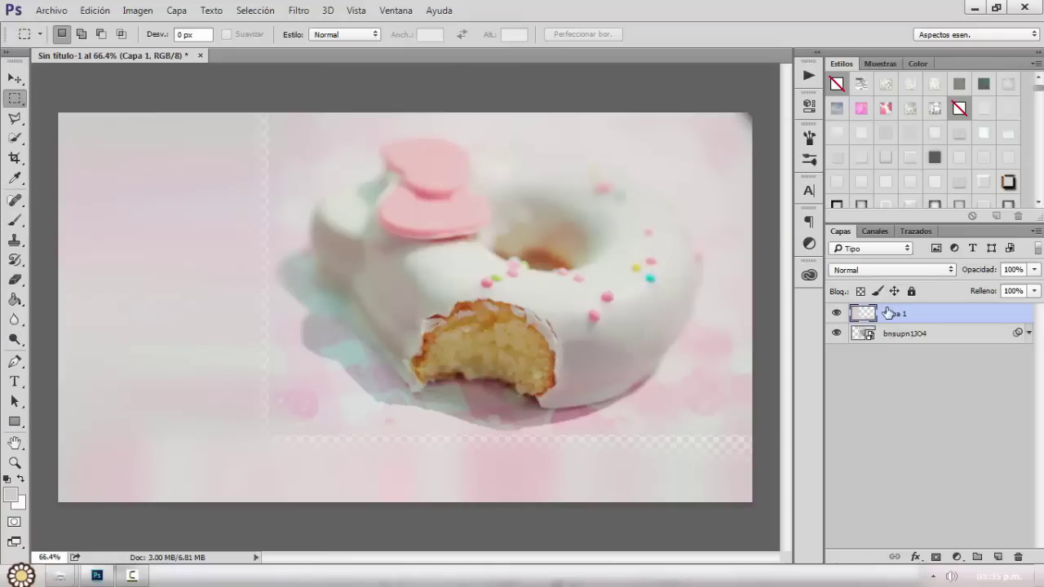
# - Scale Capa 1 to 114.81% width and 127.21% height so the blurred strips cover the transparent seams around the photo
pyautogui.hotkey('ctrl', 't')
pyautogui.moveTo(750, 108); pyautogui.dragTo(843, 65)
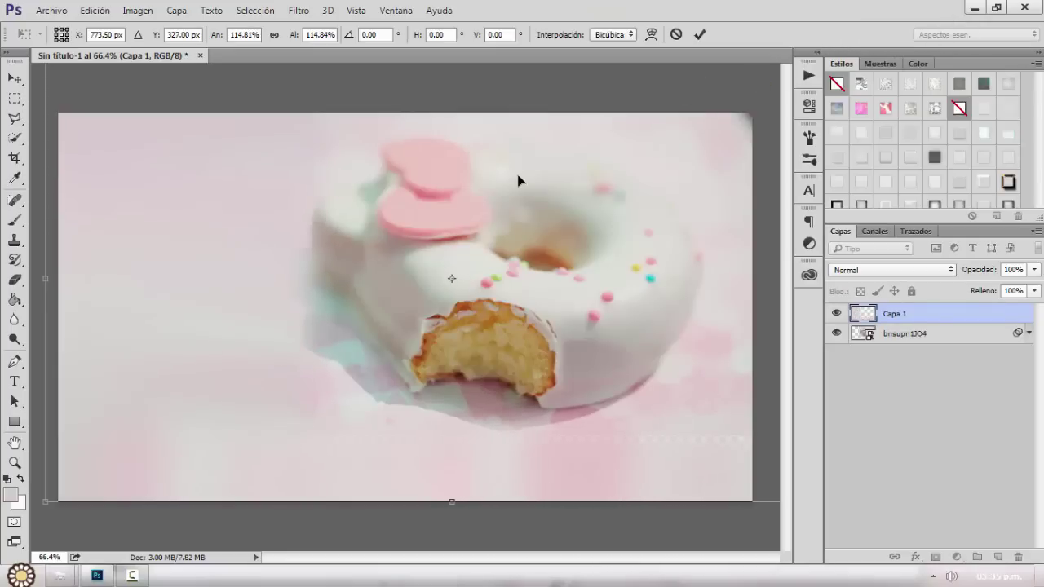
pyautogui.scroll(-2, 519, 180)
pyautogui.moveTo(444, 99); pyautogui.dragTo(446, 56)
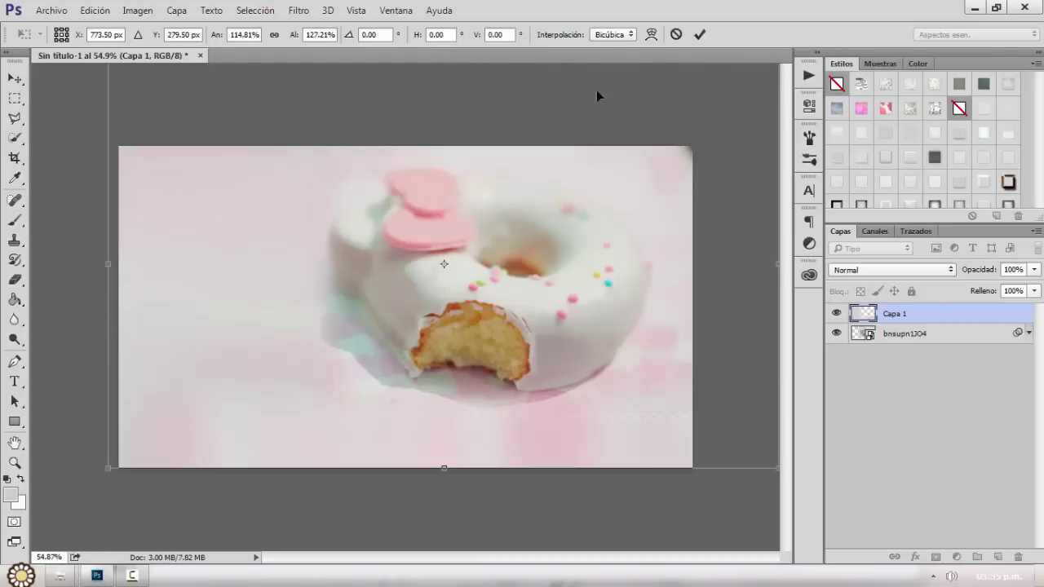
pyautogui.click(699, 33)
pyautogui.scroll(3, 422, 310)
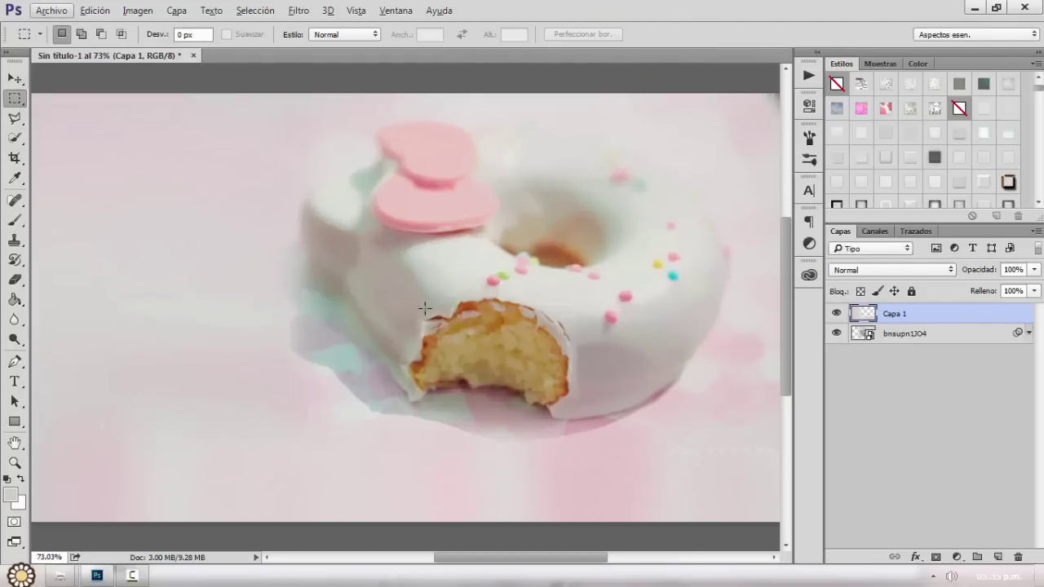
pyautogui.scroll(-1, 424, 308)
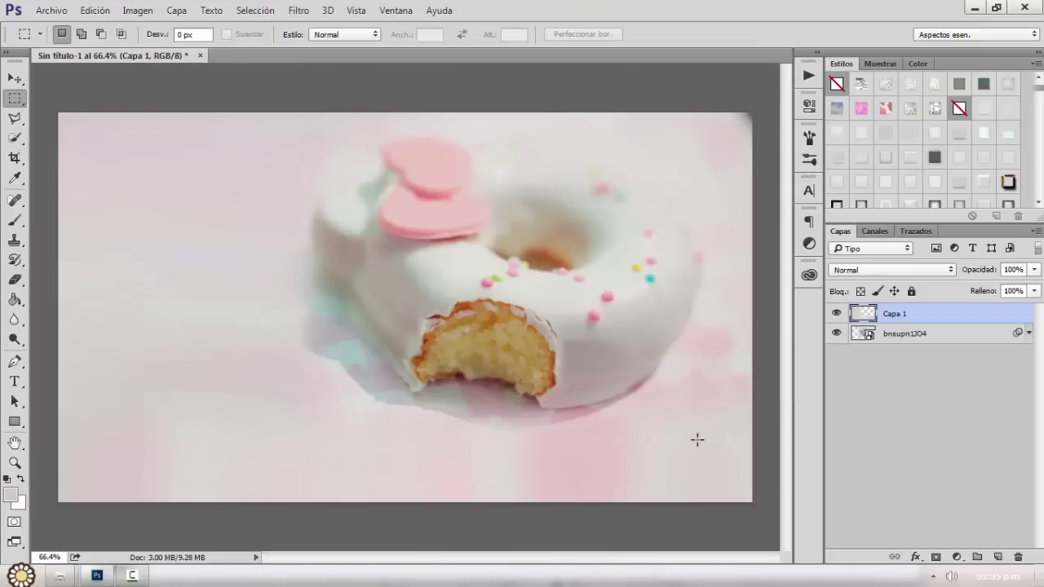
# - Add a new layer filled with the light grey foreground colour and place it beneath the bnsupn1JO4 layer
pyautogui.click(995, 558)
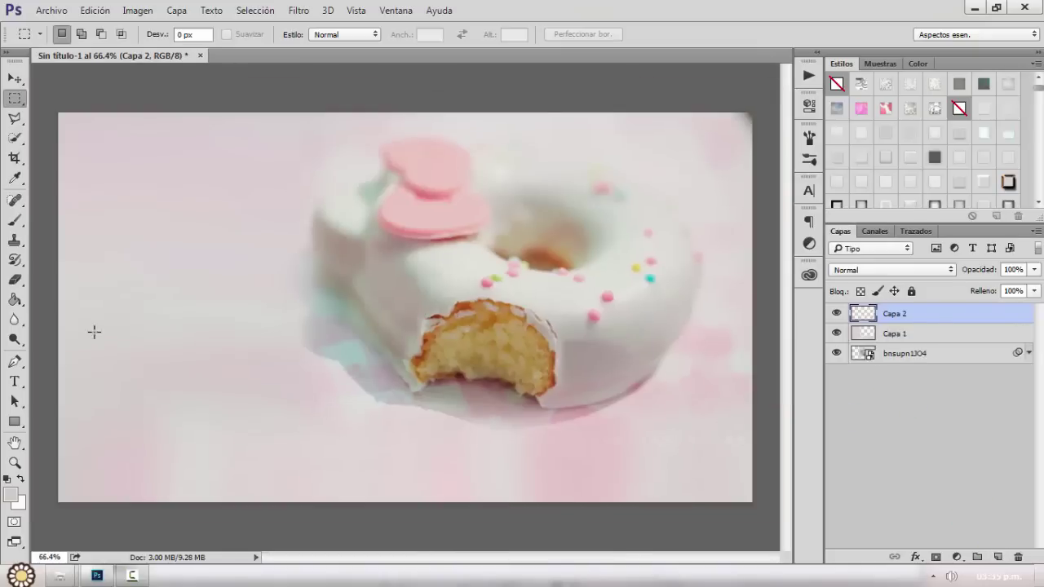
pyautogui.click(16, 299)
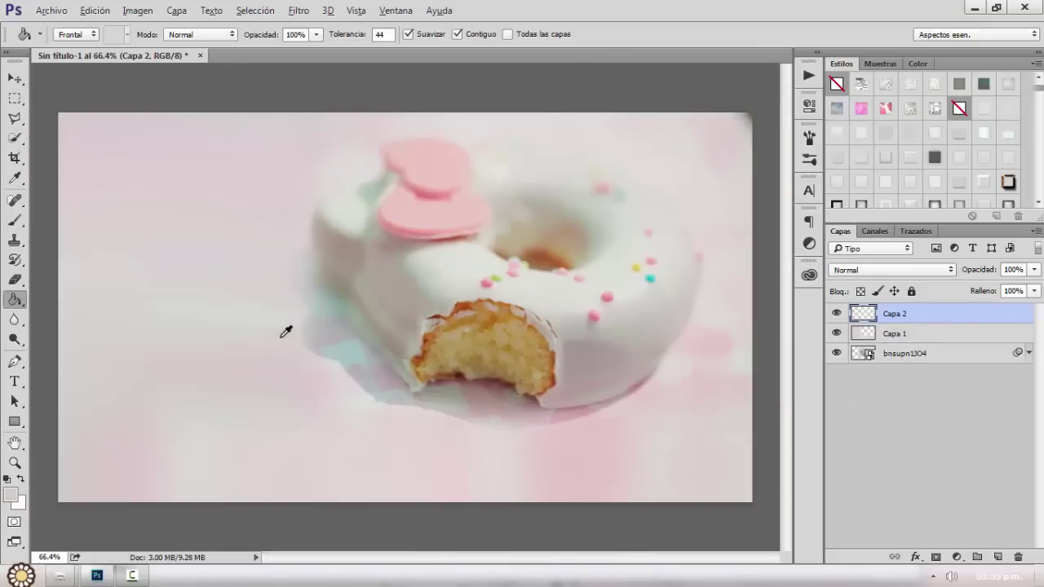
pyautogui.click(657, 391)
pyautogui.moveTo(885, 320); pyautogui.dragTo(894, 365)
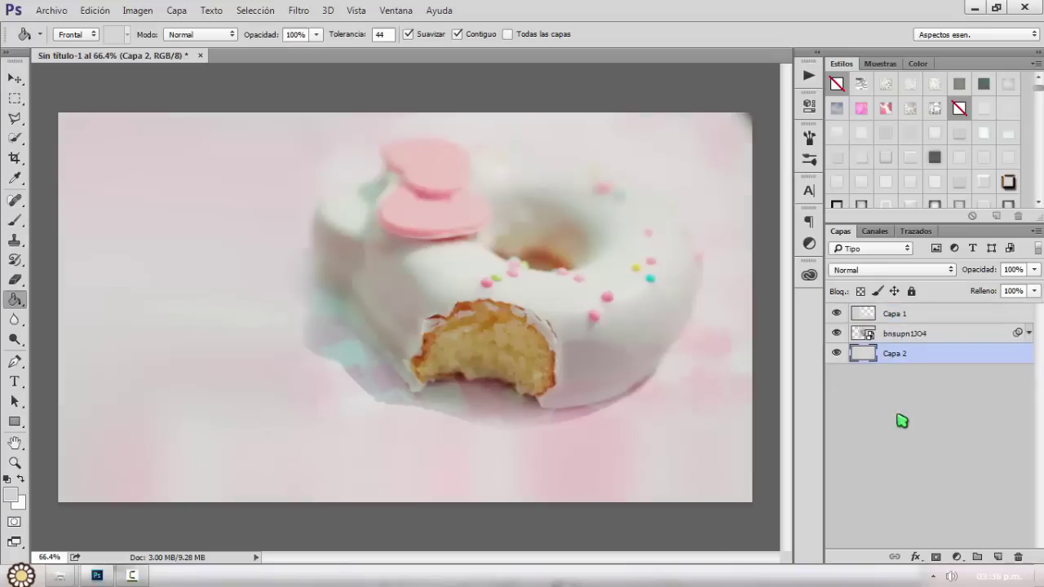
# - Hide and restore Capa 2, also up close below the doughnut, to check what the fill covers
pyautogui.click(836, 352)
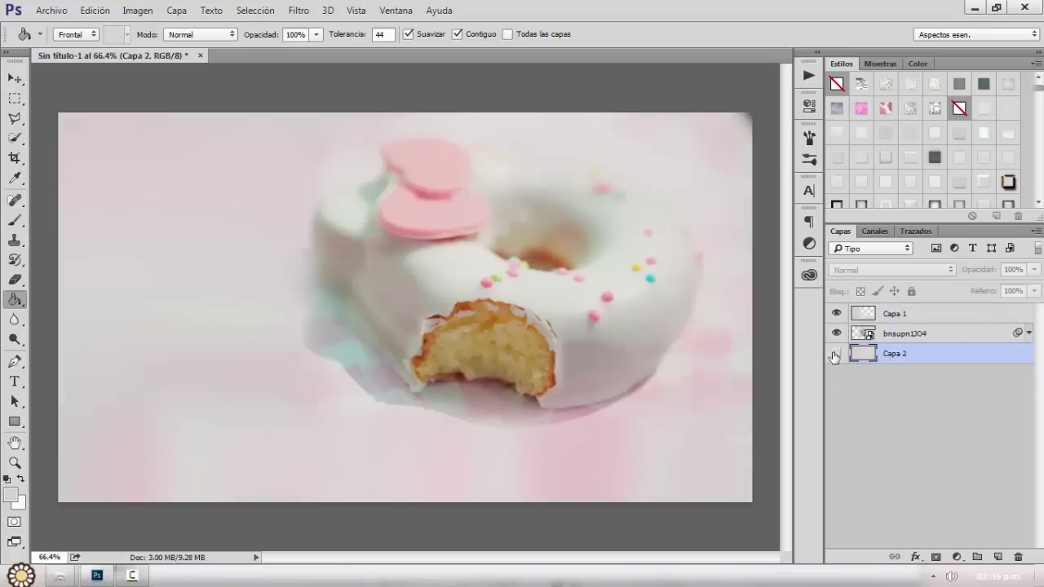
pyautogui.click(836, 353)
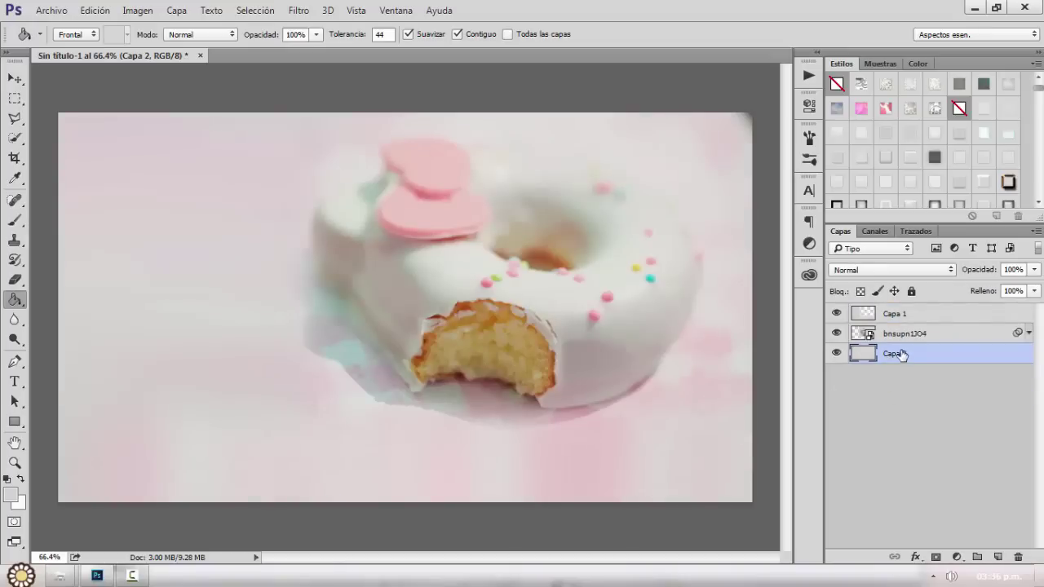
pyautogui.scroll(5, 693, 470)
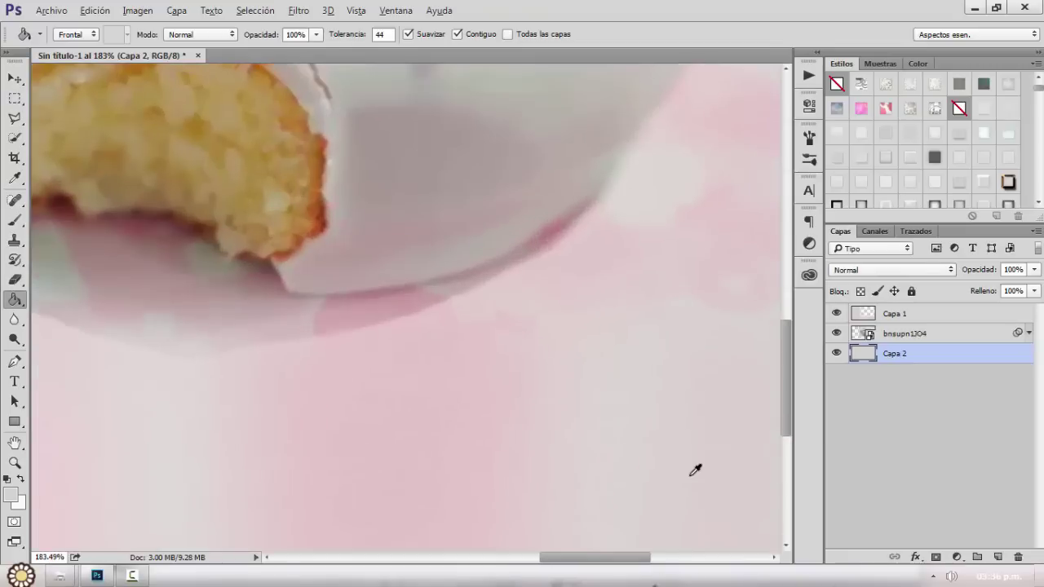
pyautogui.click(836, 353)
pyautogui.click(836, 353)
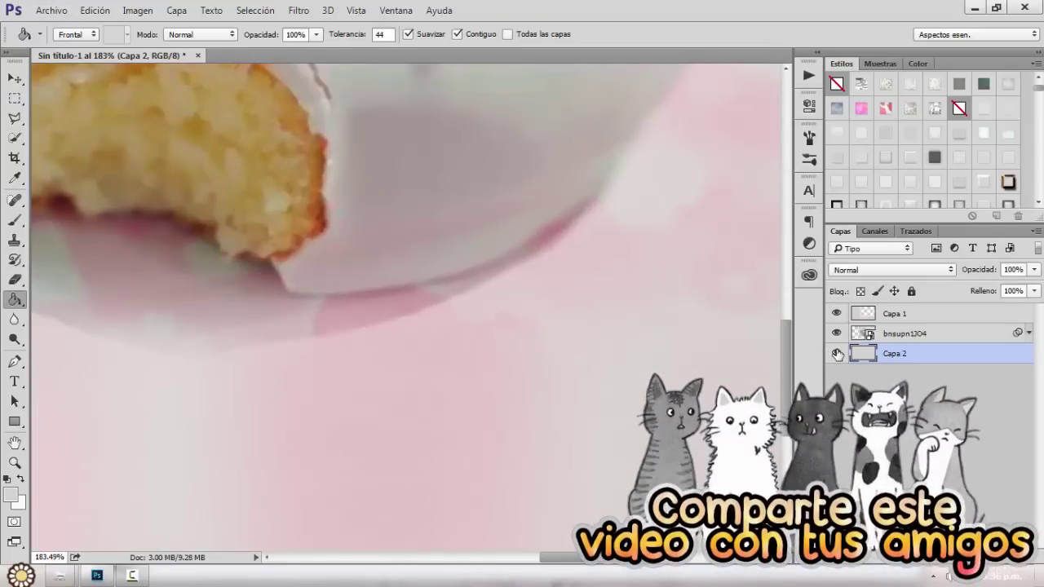
pyautogui.scroll(-5, 665, 385)
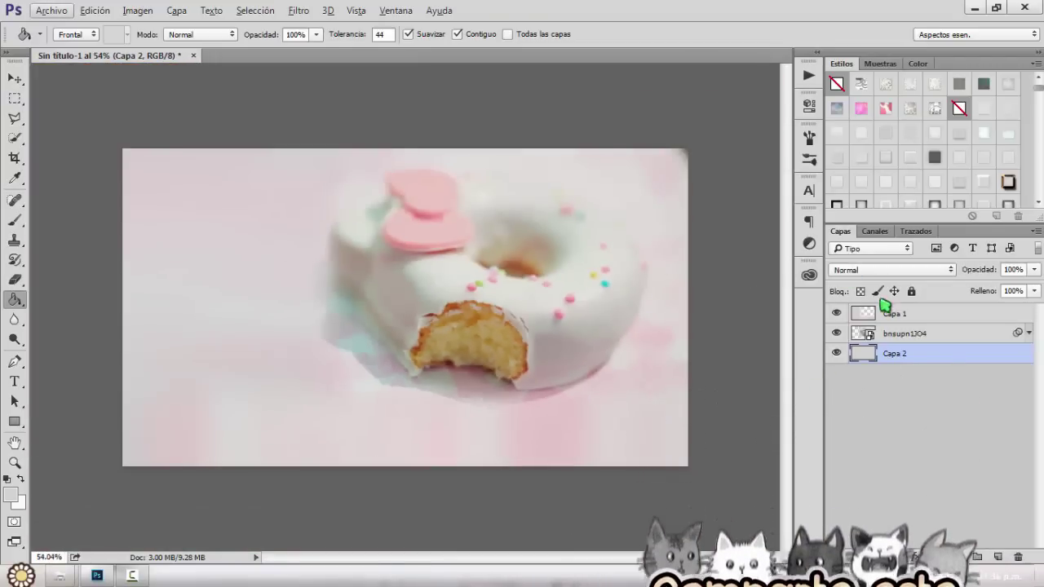
# - Merge Capa 1, bnsupn1JO4 and Capa 2 into a single layer
pyautogui.moveTo(895, 313); pyautogui.dragTo(910, 355)
pyautogui.keyDown('shift'); pyautogui.click(911, 355); pyautogui.keyUp('shift')
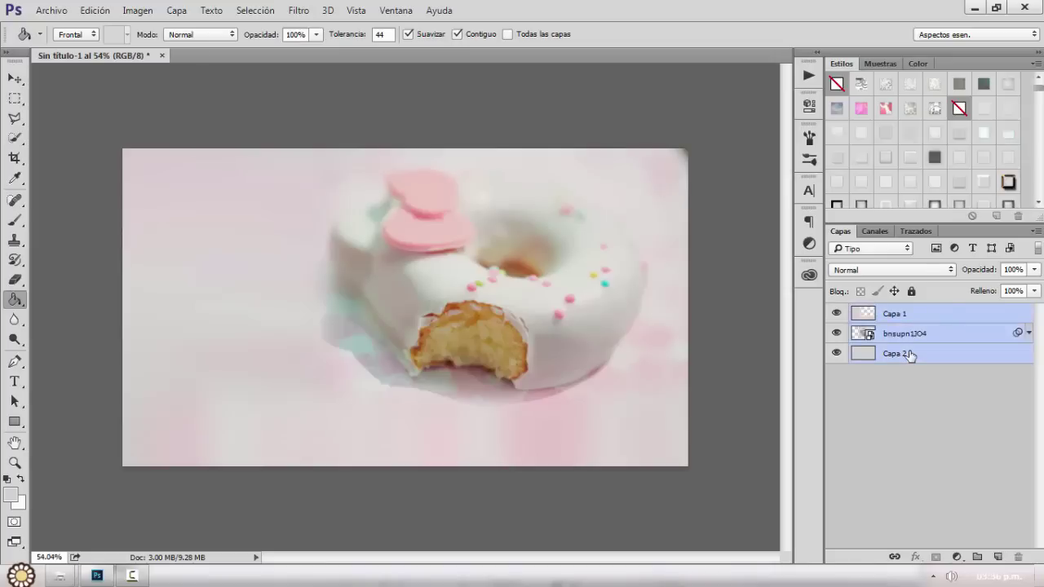
pyautogui.hotkey('ctrl', 'e')
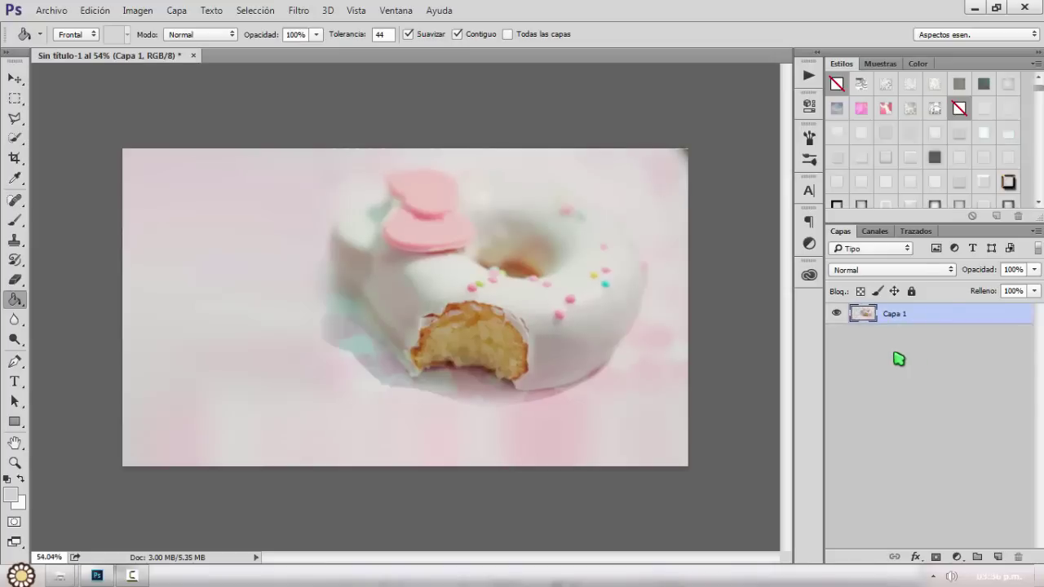
# - Enlarge the merged Capa 1 slightly to push the photo's dark upper-right corner off the canvas
pyautogui.hotkey('ctrl', 't')
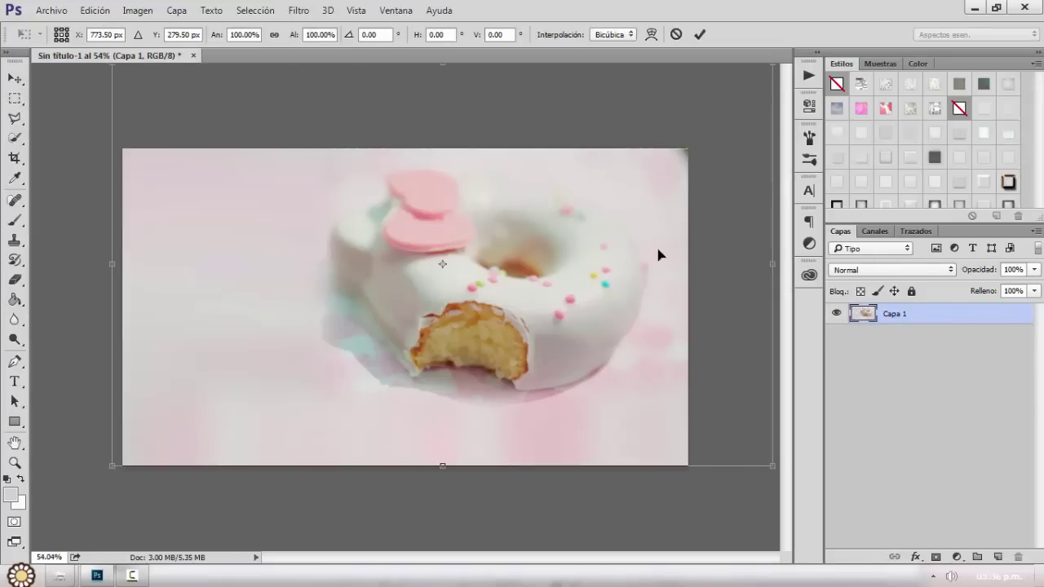
pyautogui.moveTo(708, 102); pyautogui.dragTo(709, 103)
pyautogui.press('g')
pyautogui.press('Return')
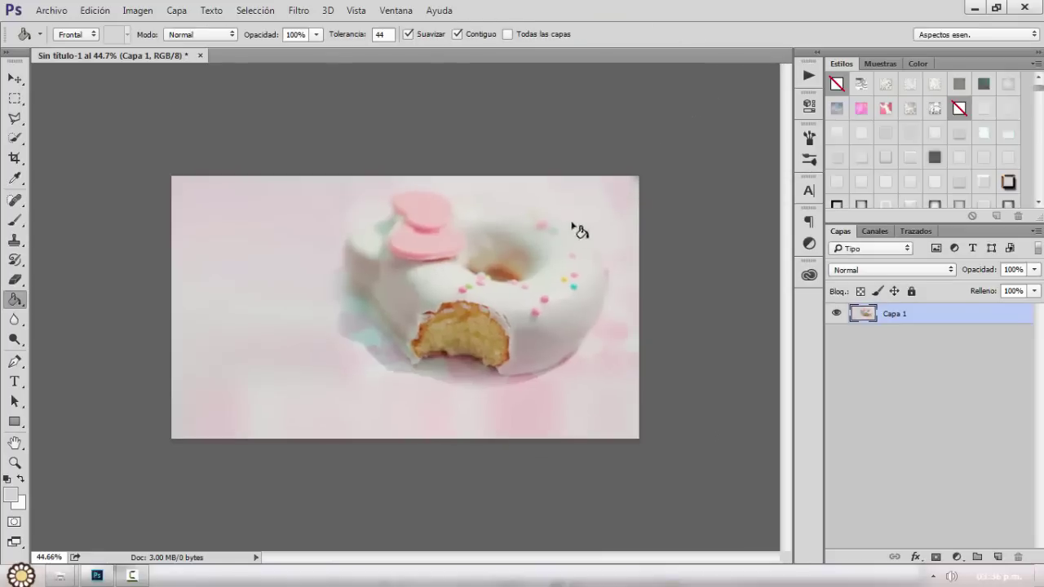
pyautogui.scroll(2, 508, 228)
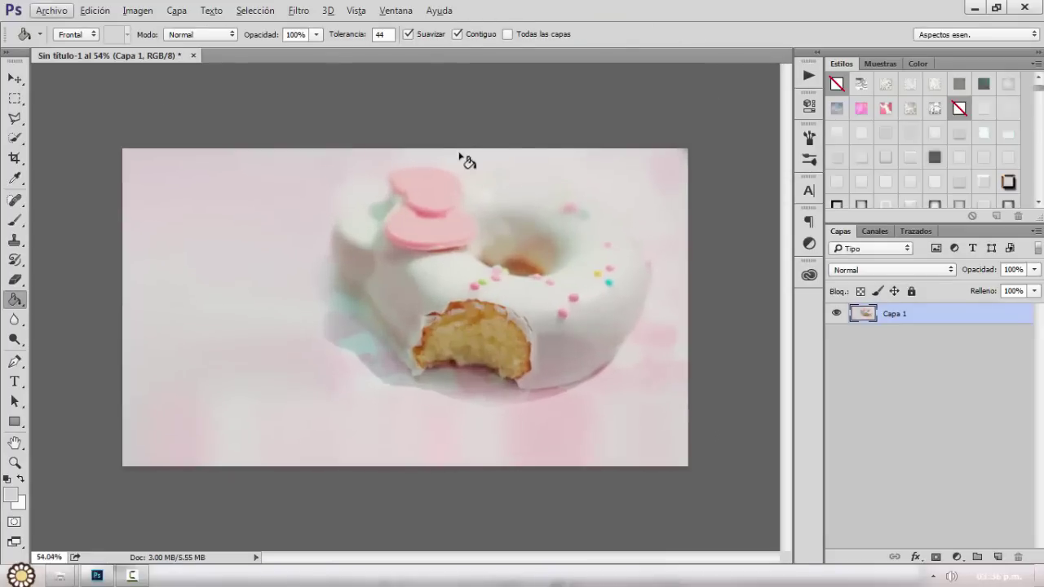
# - Undo and restore the enlargement of Capa 1 to compare it, and add a Hue/Saturation adjustment layer above it
pyautogui.hotkey('ctrl', 'z')
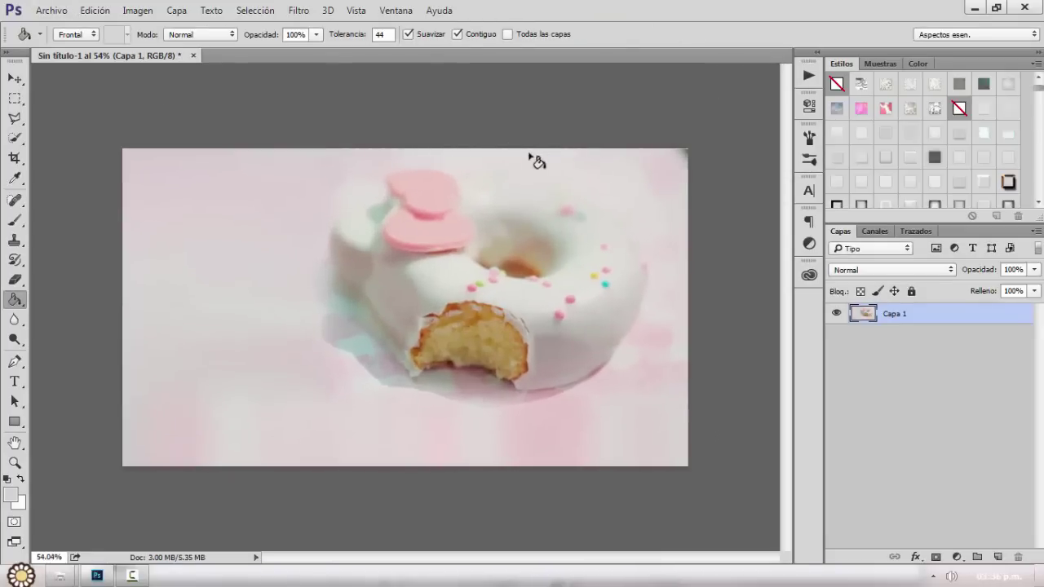
pyautogui.hotkey('ctrl', 'z')
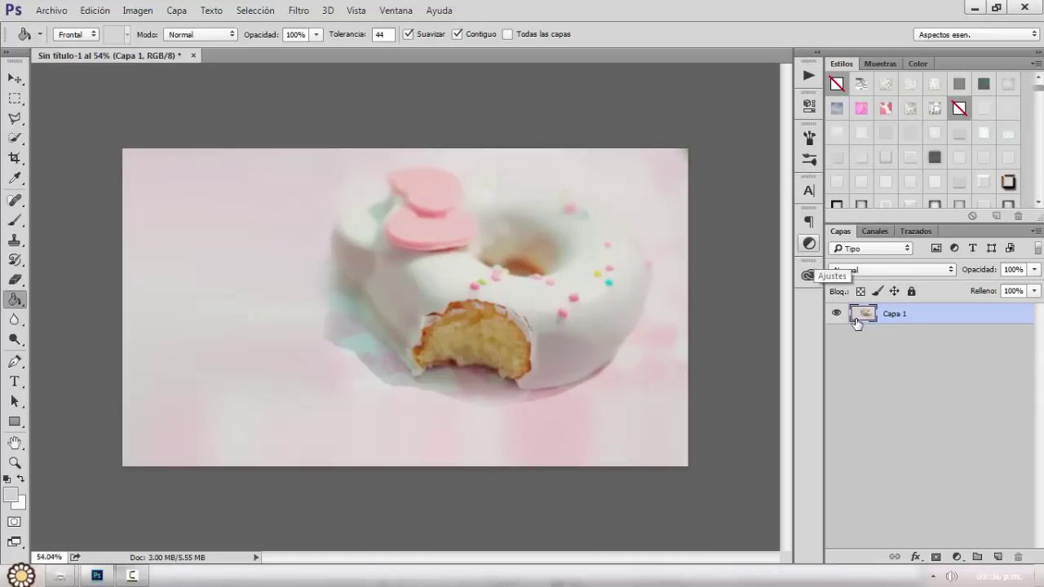
pyautogui.click(957, 557)
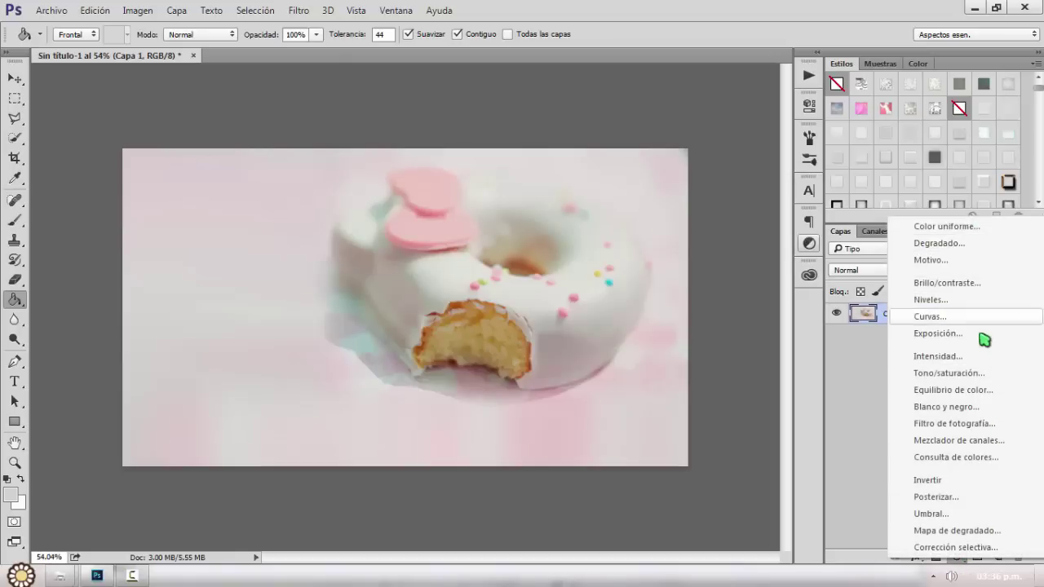
pyautogui.click(987, 373)
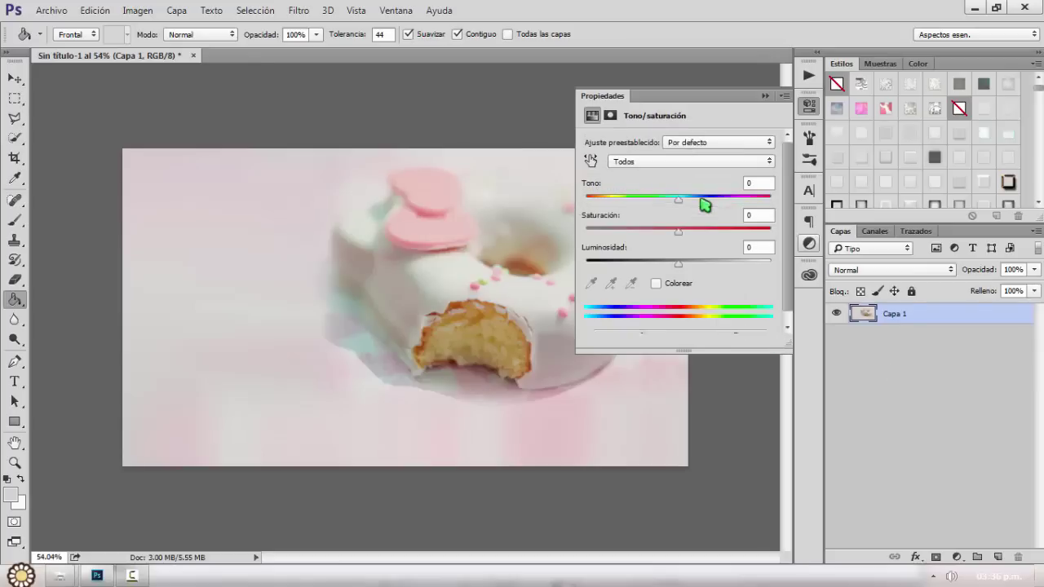
# - Check the doughnut wallpaper in the Save for Web preview and export it as a JPEG named wallpaper3.jpg
pyautogui.click(50, 11)
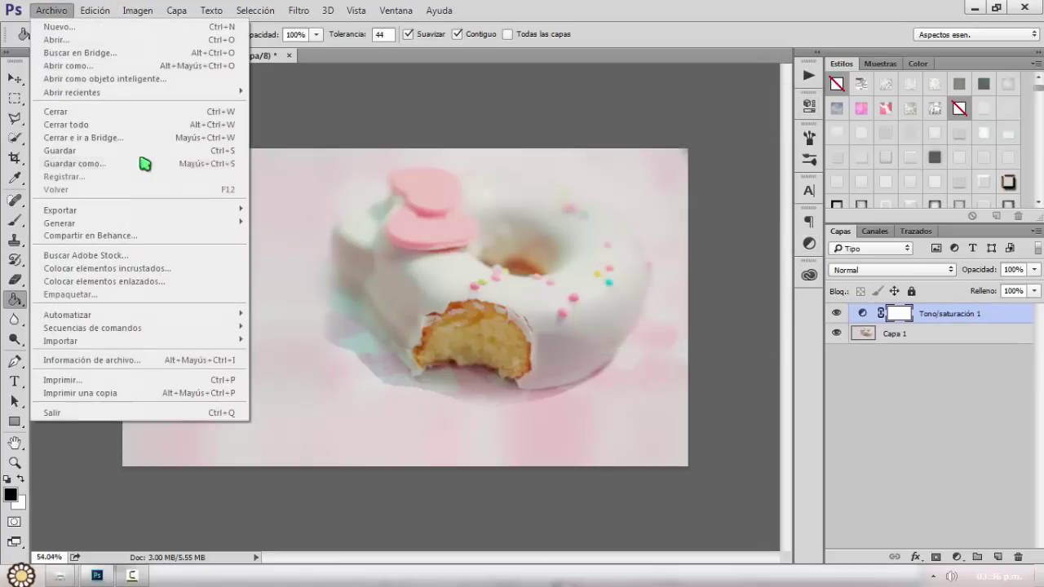
pyautogui.moveTo(169, 216)
pyautogui.click(382, 263)
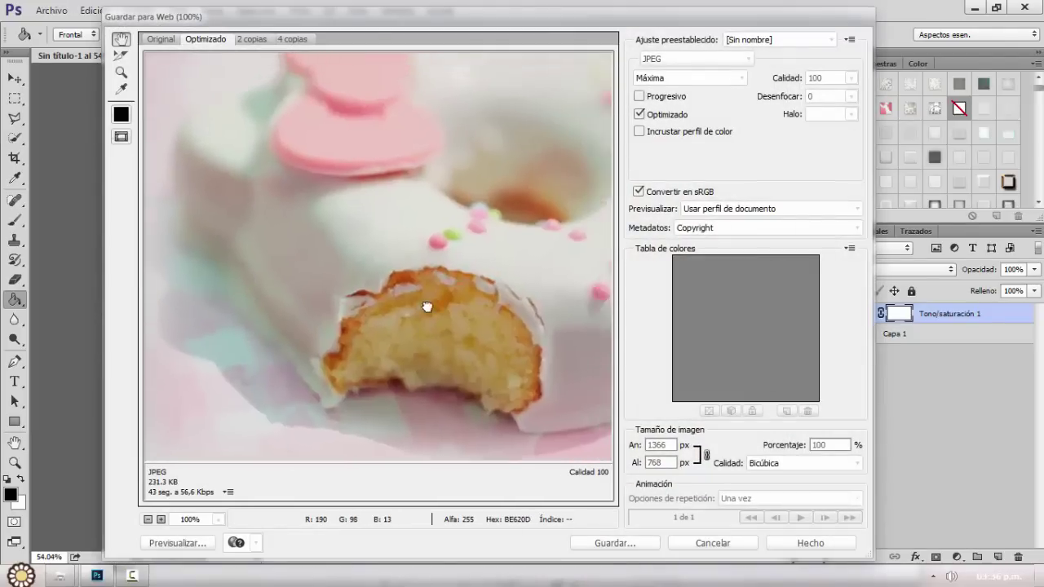
pyautogui.moveTo(426, 307); pyautogui.dragTo(273, 331)
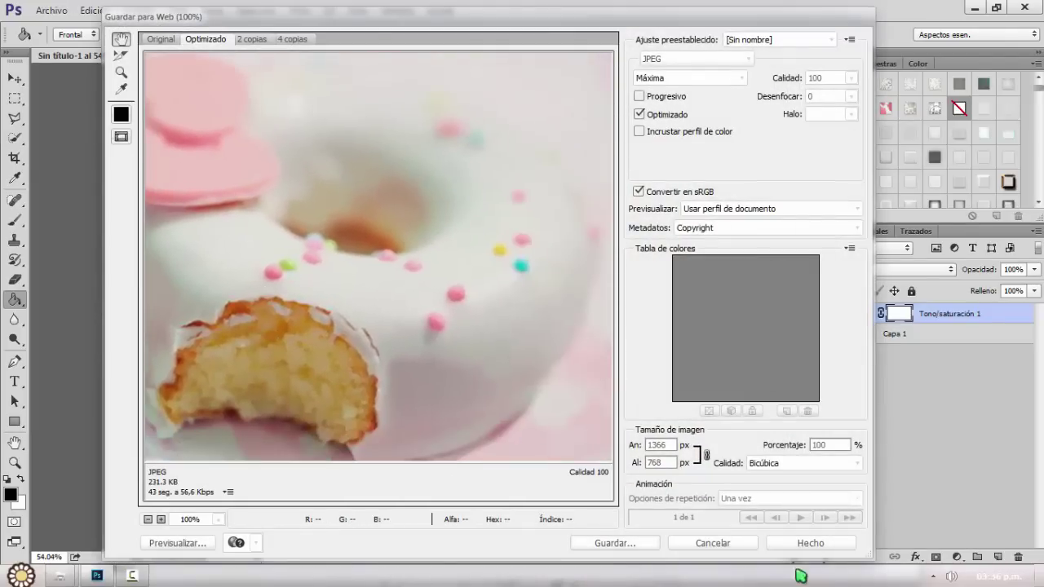
pyautogui.click(618, 548)
pyautogui.write('wallpaper3.jp')
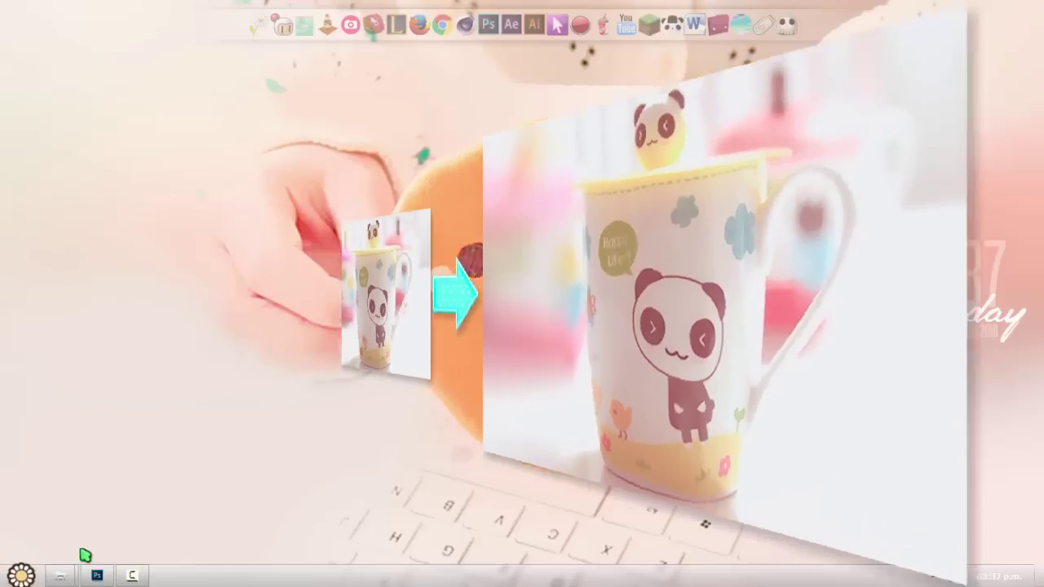
# - Switch to the Nuevos Wallpapers folder in Windows Explorer and view wallpaper.jpg full screen in the Picasa photo viewer
pyautogui.moveTo(59, 575)
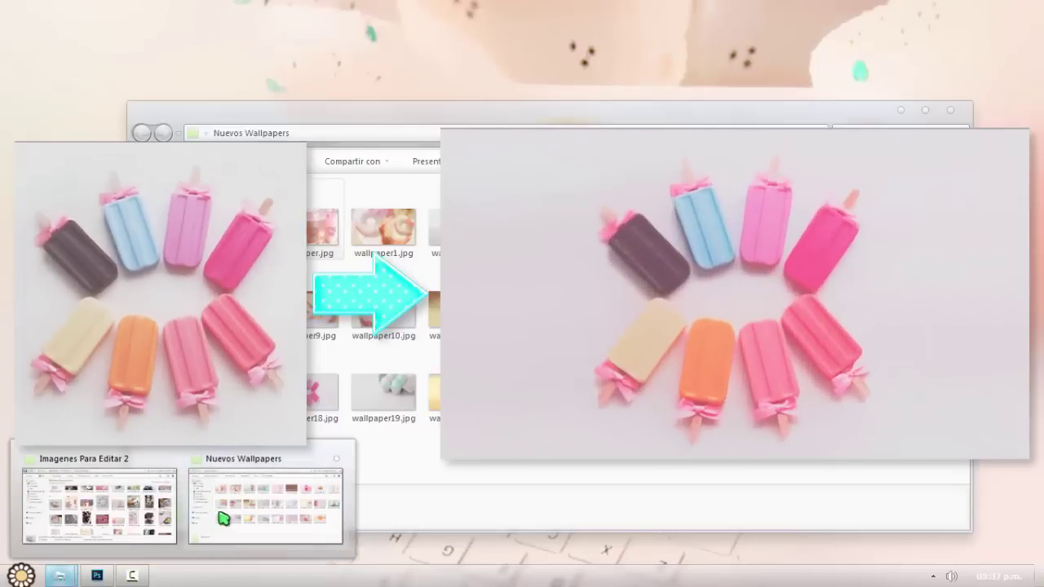
pyautogui.click(222, 517)
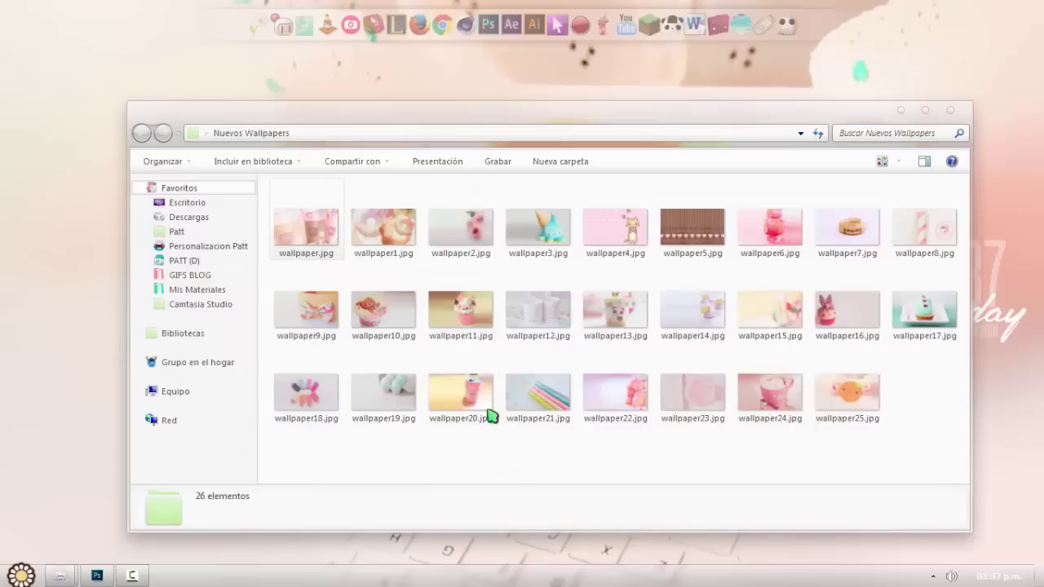
pyautogui.click(319, 240)
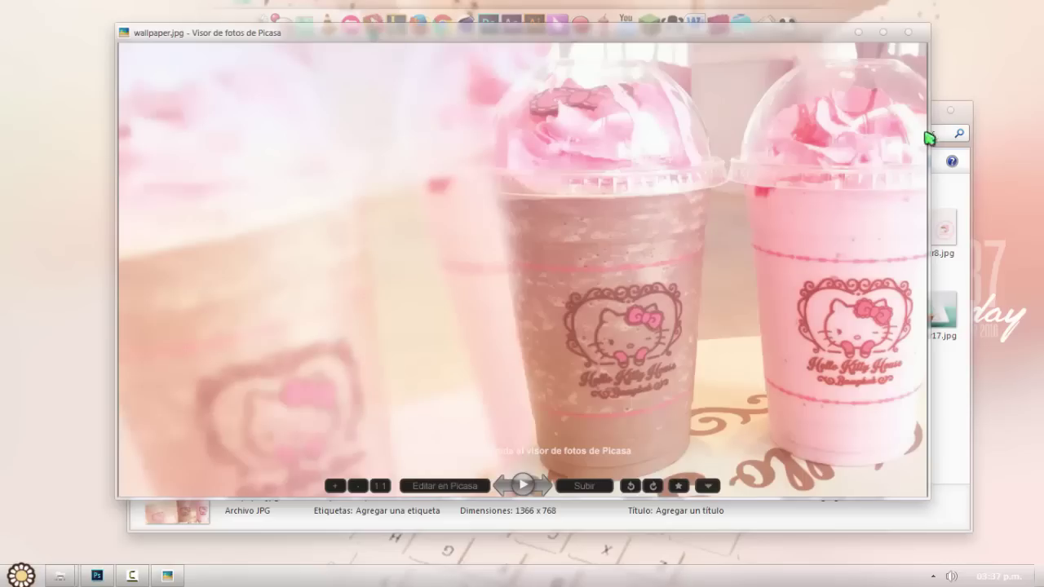
pyautogui.click(954, 198)
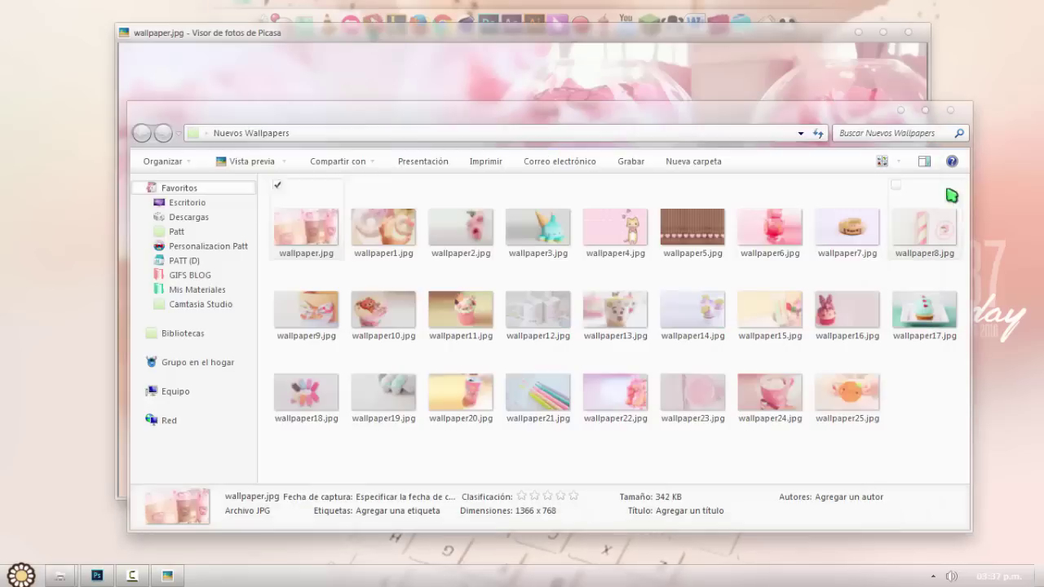
pyautogui.click(900, 110)
pyautogui.click(883, 32)
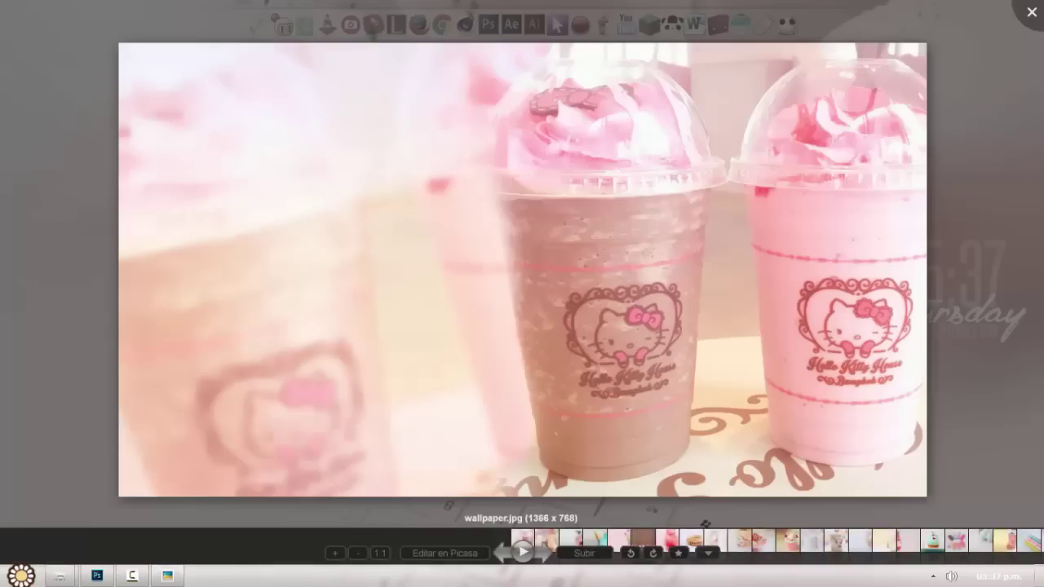